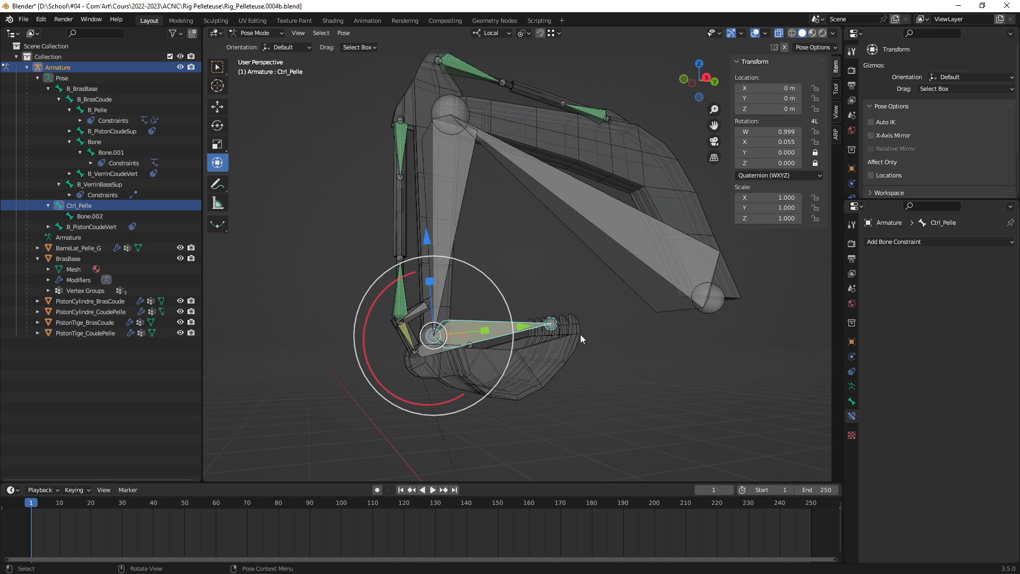
# Try moving the Ctrl_Pelle bone with its local X axis locked, and undo the move
pyautogui.moveTo(580, 333); pyautogui.dragTo(616, 362, button='middle')
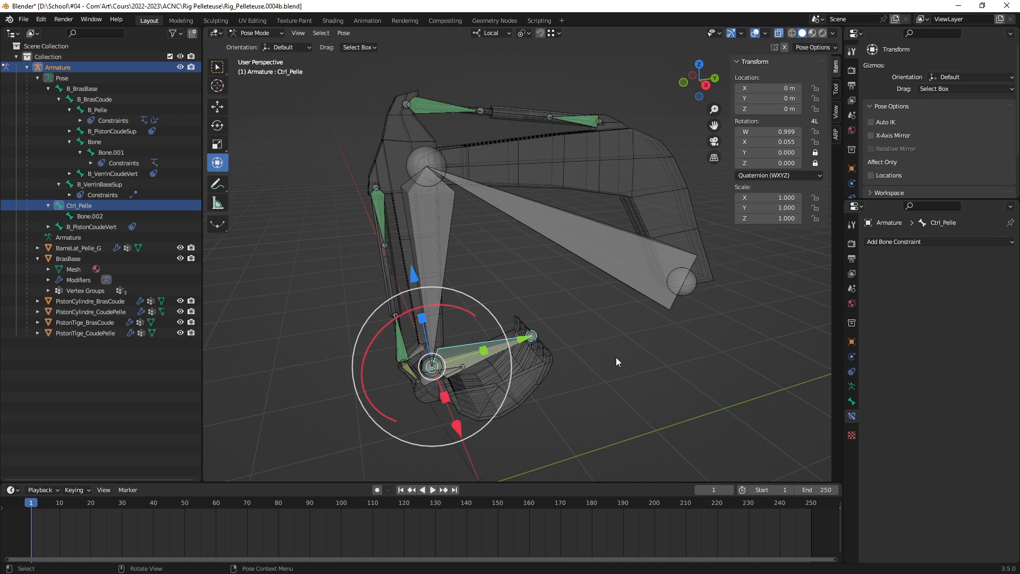
pyautogui.moveTo(617, 357); pyautogui.dragTo(524, 344, button='middle')
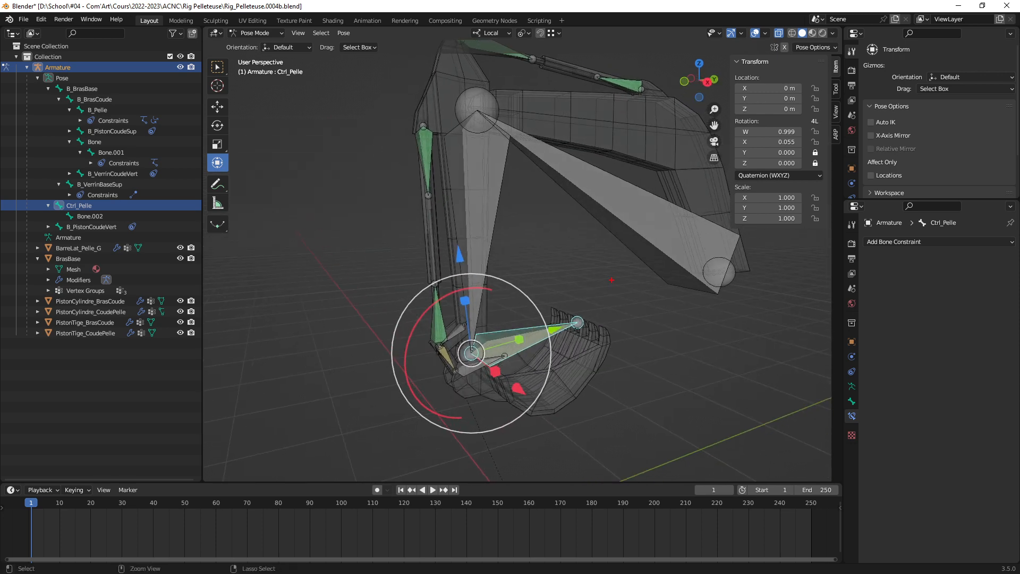
pyautogui.press('Escape')
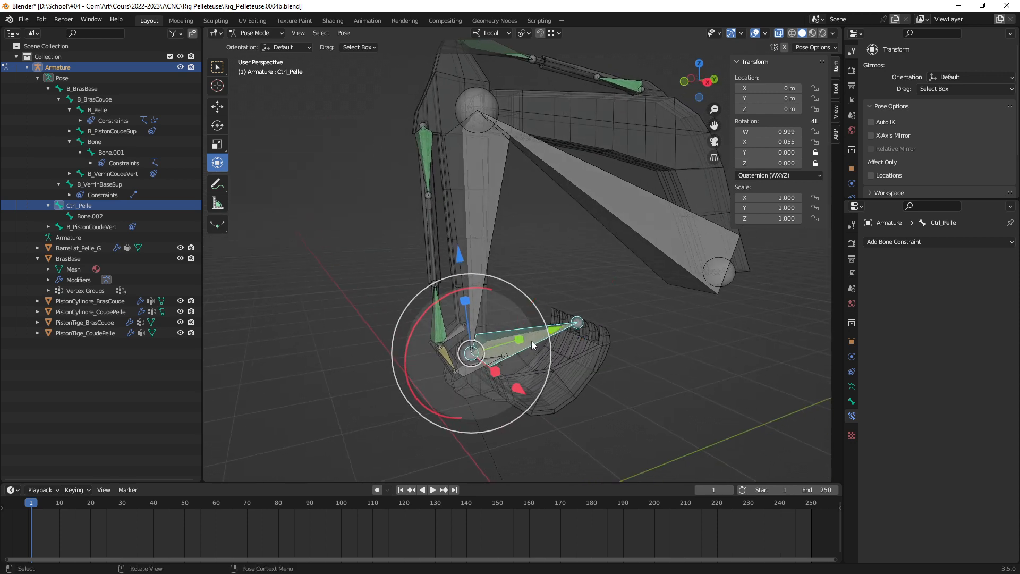
pyautogui.press('g')
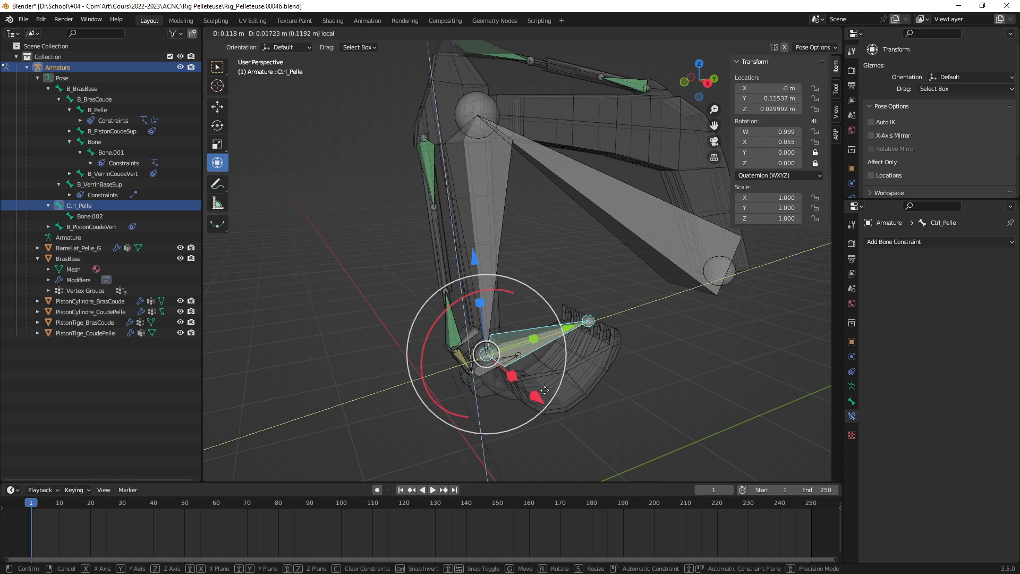
pyautogui.hotkey('shift', 'x')
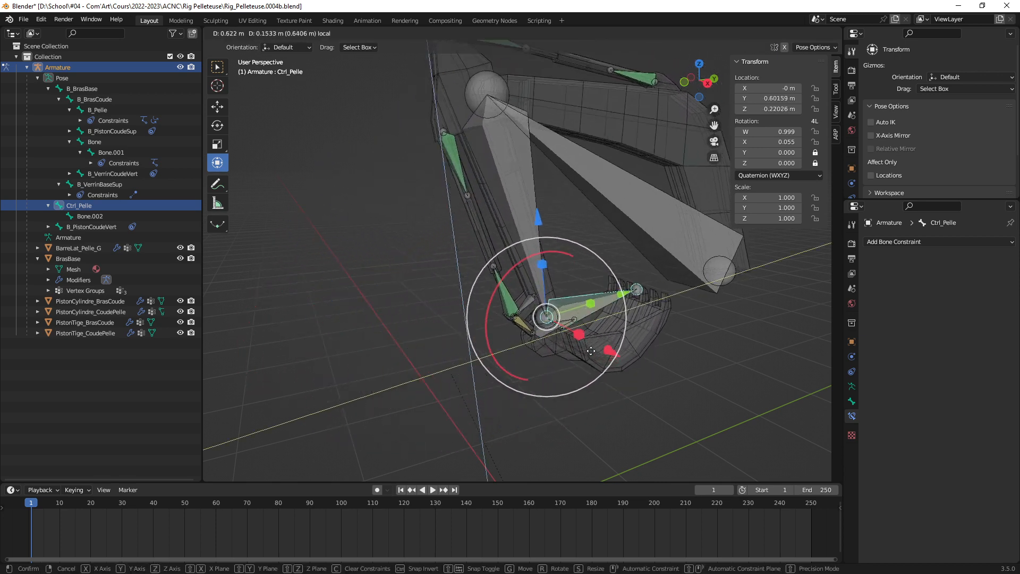
pyautogui.click(533, 318)
pyautogui.hotkey('ctrl', 'z')
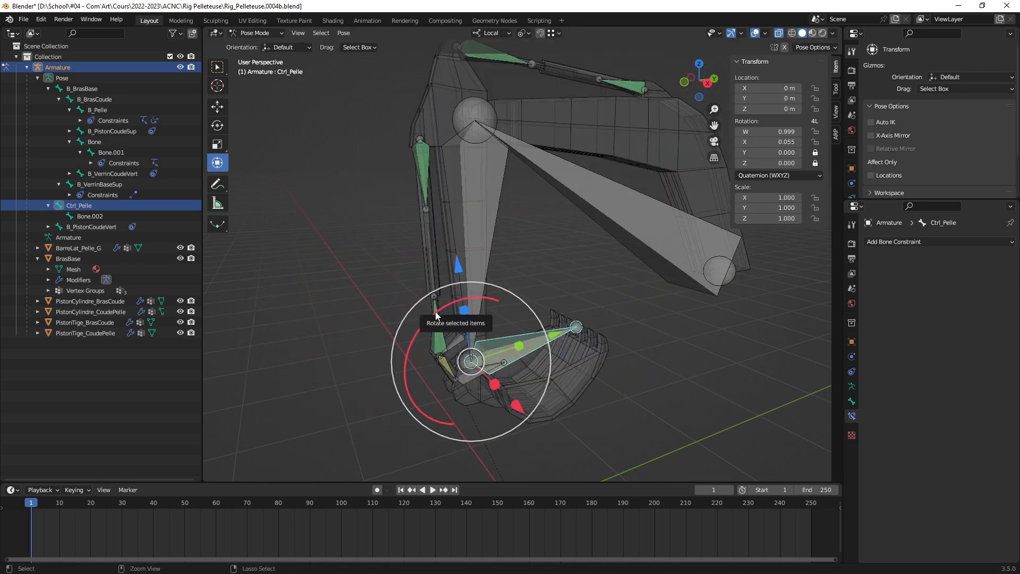
# Try rotating the Ctrl_Pelle bone about its local X axis, and cancel the rotation
pyautogui.moveTo(436, 315)
pyautogui.mouseDown()
pyautogui.moveTo(412, 343)
pyautogui.moveTo(416, 335)
pyautogui.moveTo(408, 420)
pyautogui.moveTo(419, 332)
pyautogui.moveTo(463, 319)
pyautogui.moveTo(449, 327)
pyautogui.mouseUp()
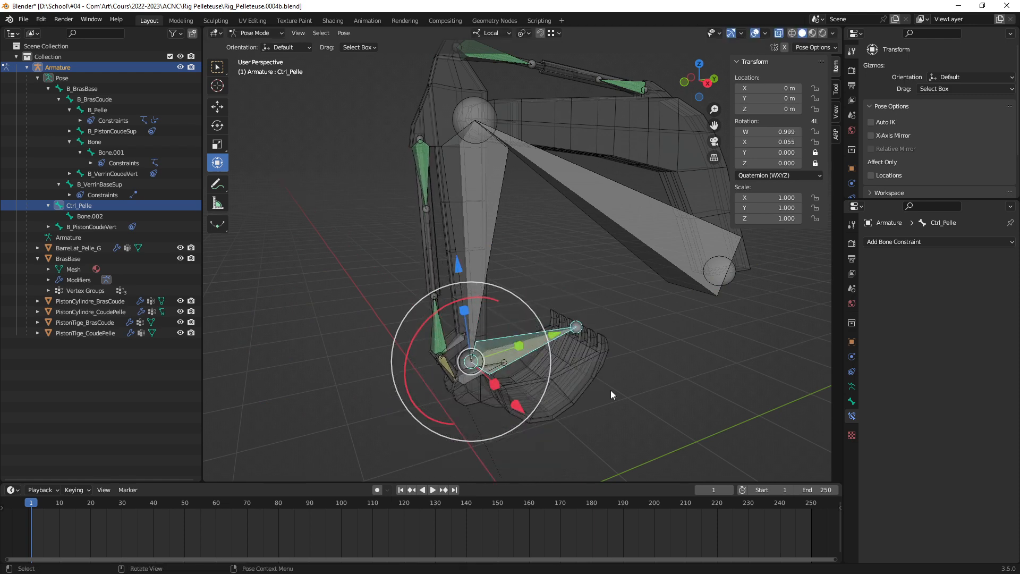
pyautogui.moveTo(611, 390); pyautogui.dragTo(520, 336, button='middle')
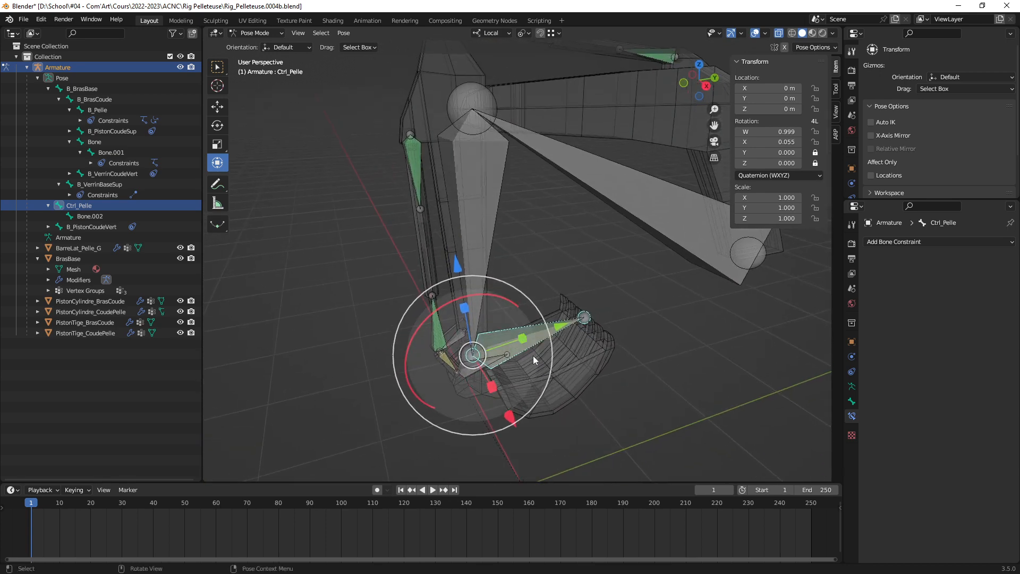
pyautogui.moveTo(521, 360); pyautogui.dragTo(496, 295, button='middle')
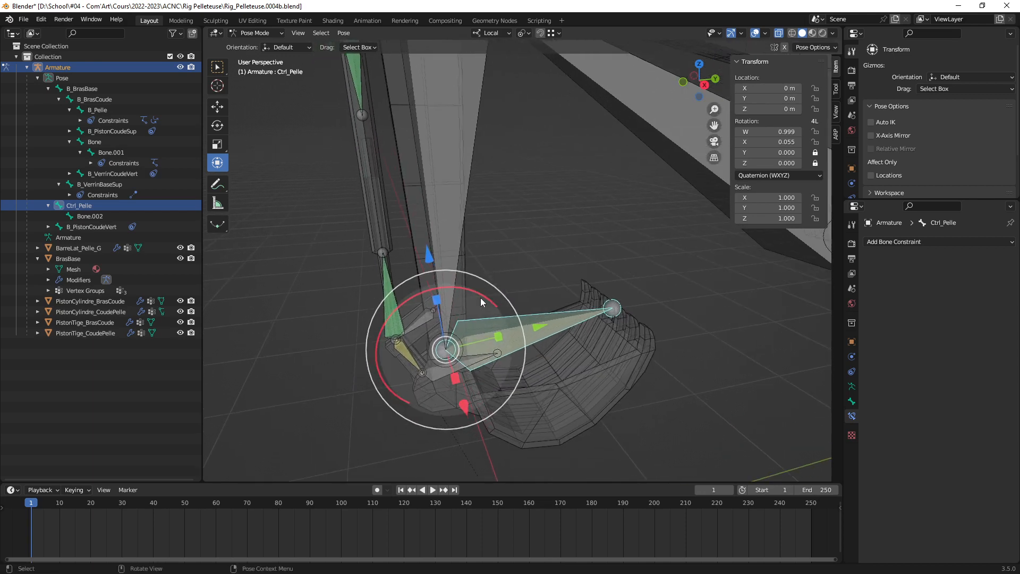
pyautogui.moveTo(480, 298); pyautogui.dragTo(522, 296)
pyautogui.rightClick(522, 295)
pyautogui.keyDown('ctrl'); pyautogui.moveTo(521, 295); pyautogui.dragTo(545, 346, button='middle'); pyautogui.keyUp('ctrl')
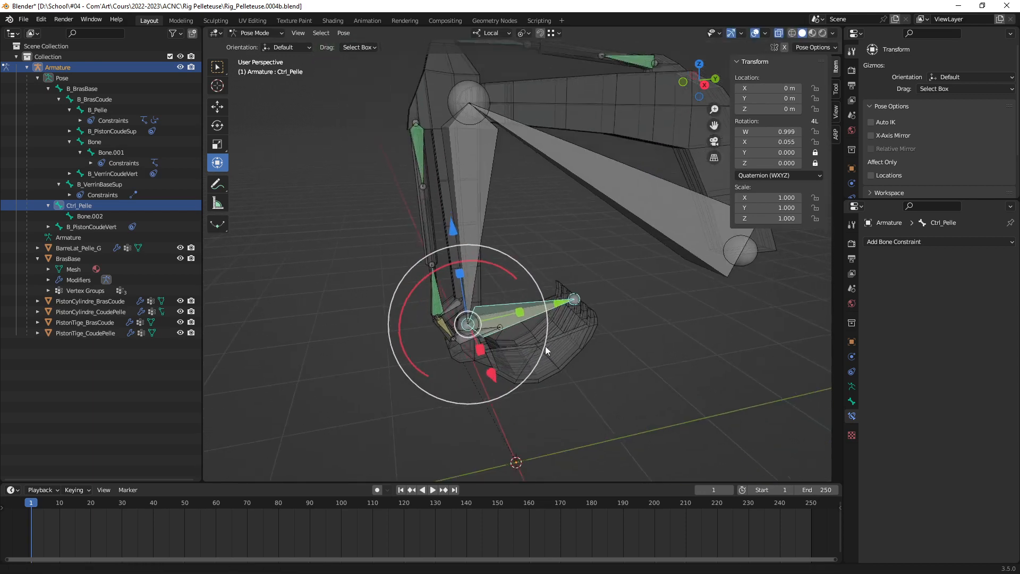
pyautogui.keyDown('shift'); pyautogui.moveTo(561, 306); pyautogui.dragTo(543, 344, button='middle'); pyautogui.keyUp('shift')
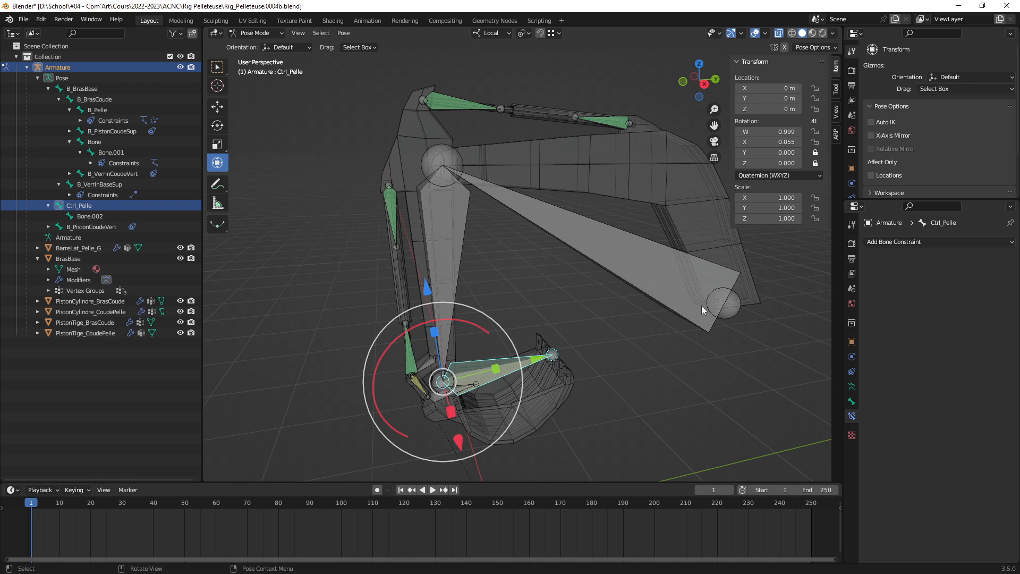
# Show the armature's object data properties to examine the Skeleton section's Layers and Protected Layers
pyautogui.click(853, 388)
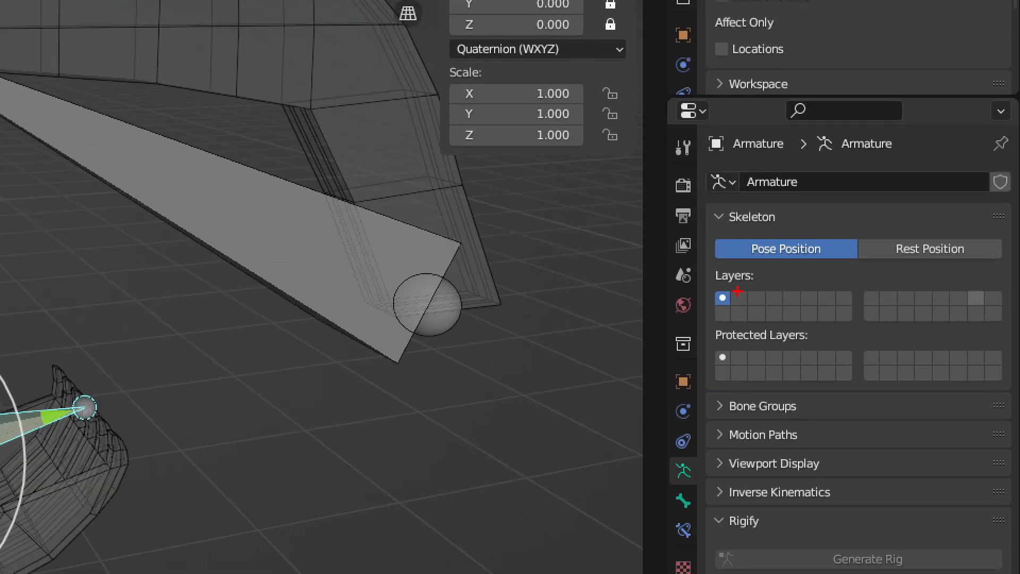
pyautogui.moveTo(662, 446)
pyautogui.mouseDown()
pyautogui.moveTo(691, 497)
pyautogui.moveTo(680, 442)
pyautogui.moveTo(554, 364)
pyautogui.mouseUp()
pyautogui.moveTo(652, 411); pyautogui.dragTo(659, 450)
pyautogui.moveTo(660, 452); pyautogui.dragTo(632, 452)
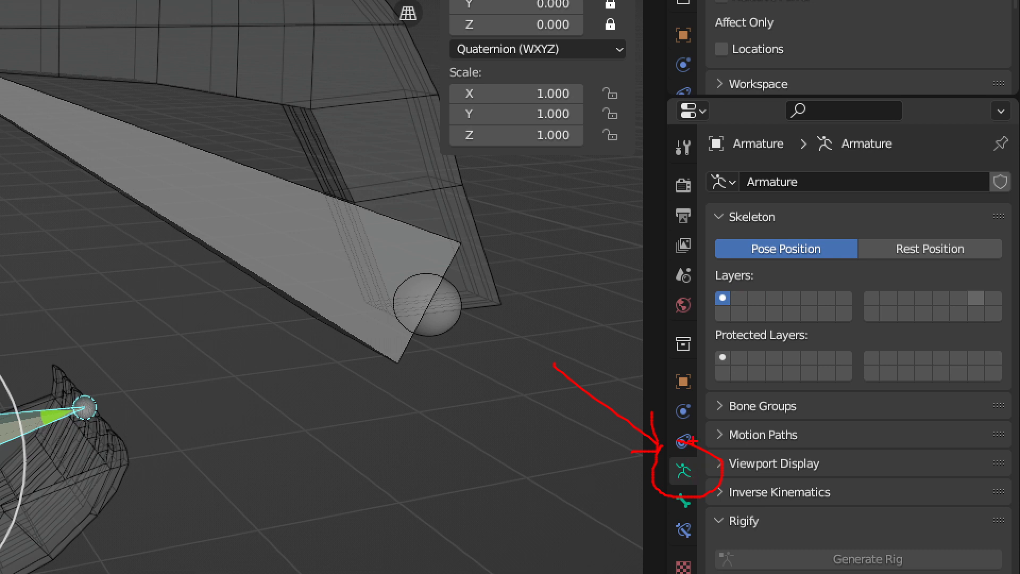
pyautogui.moveTo(691, 426)
pyautogui.mouseDown()
pyautogui.moveTo(683, 236)
pyautogui.moveTo(701, 220)
pyautogui.moveTo(825, 231)
pyautogui.mouseUp()
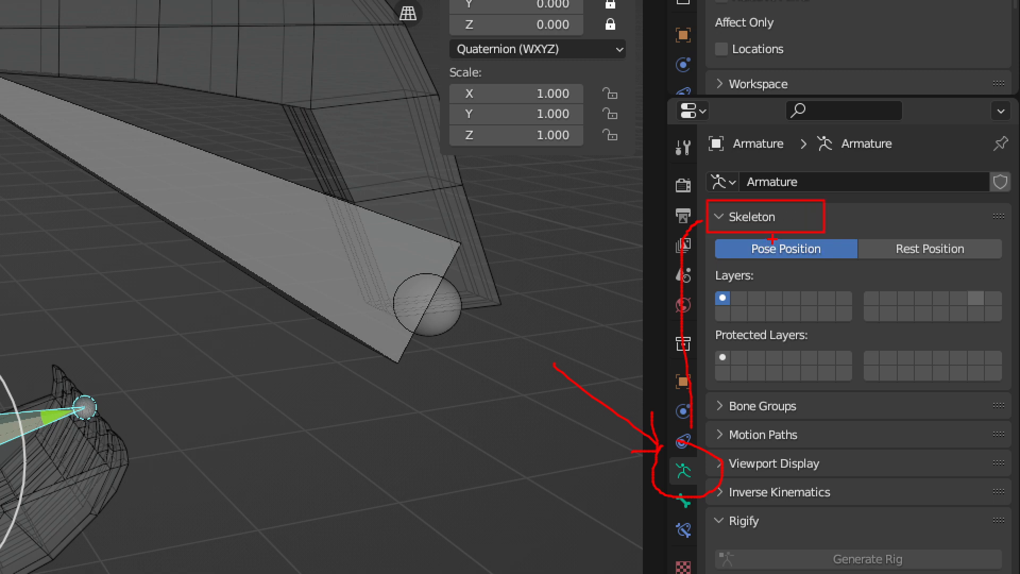
pyautogui.moveTo(705, 264); pyautogui.dragTo(1017, 333)
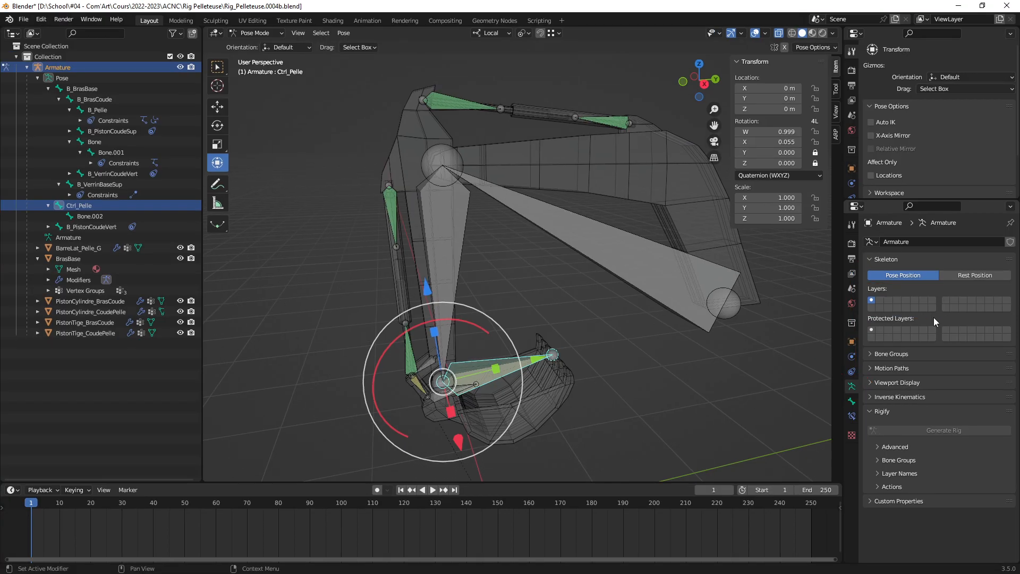
pyautogui.moveTo(538, 313)
pyautogui.mouseDown(button='middle')
pyautogui.moveTo(512, 289)
pyautogui.moveTo(531, 295)
pyautogui.moveTo(528, 313)
pyautogui.mouseUp(button='middle')
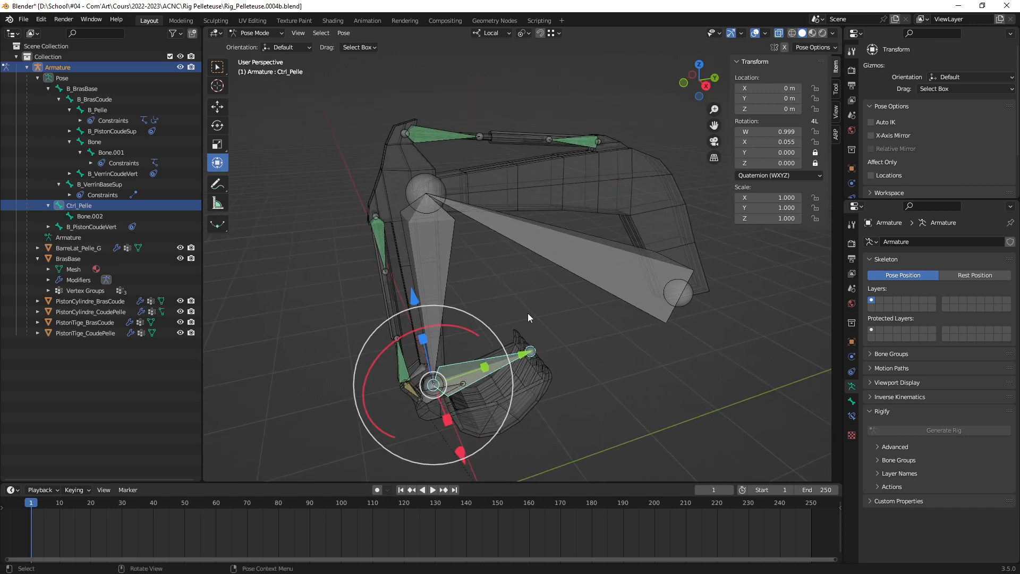
pyautogui.moveTo(546, 312); pyautogui.dragTo(542, 311, button='middle')
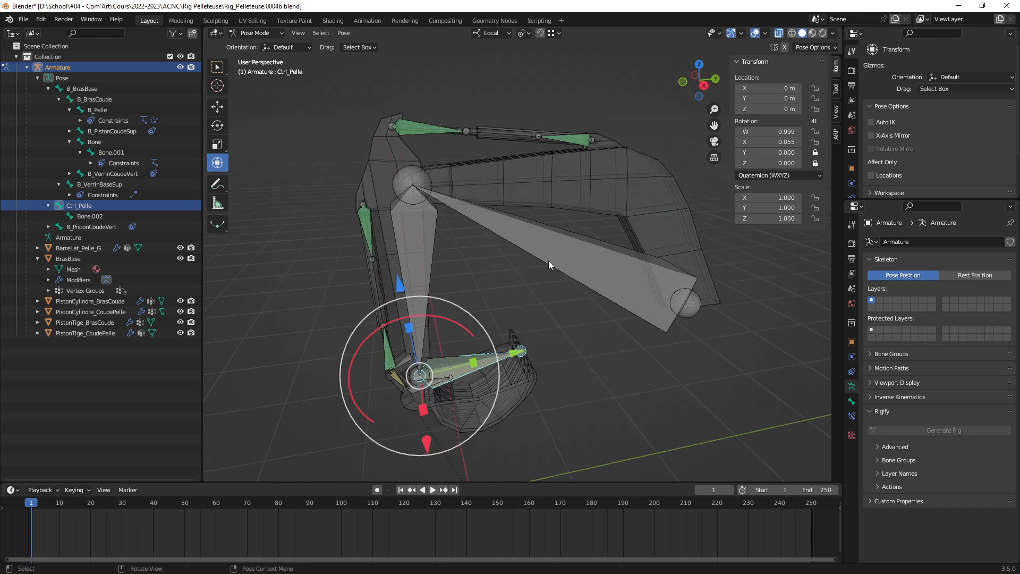
# Try selecting the bones linked to the B_BrasBase bone in Pose Mode, and clear the selection
pyautogui.click(582, 262)
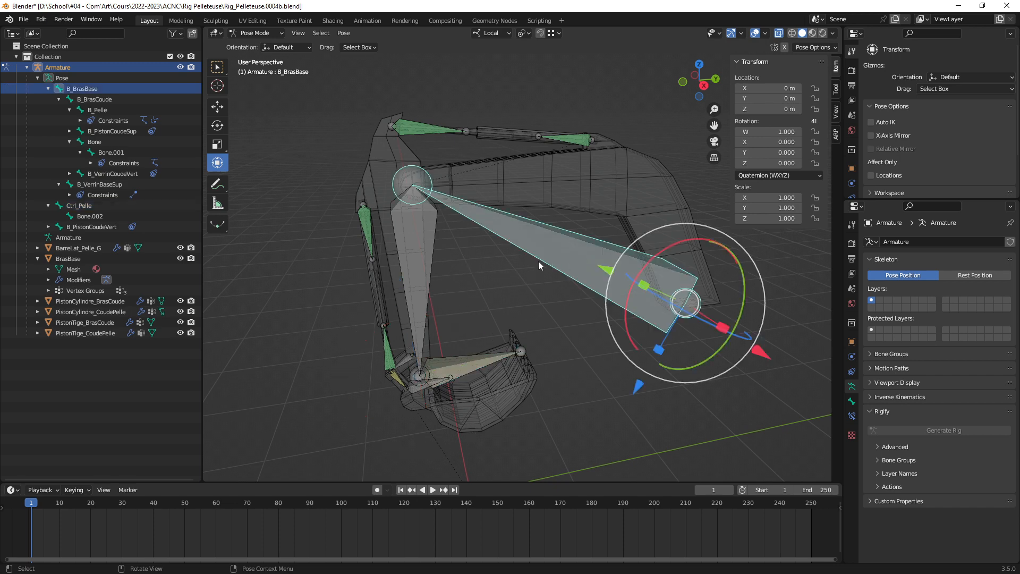
pyautogui.press('l')
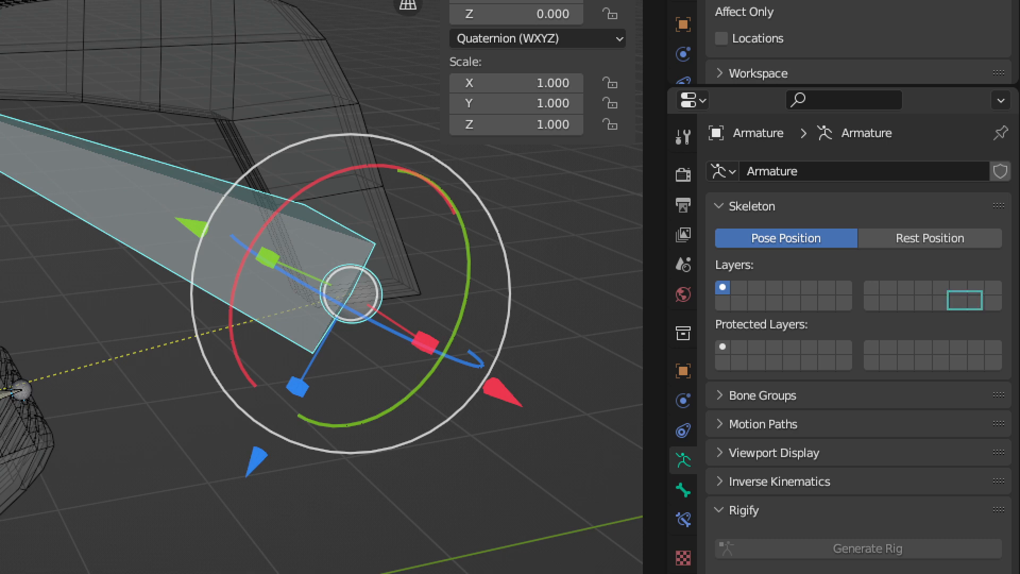
pyautogui.moveTo(921, 394); pyautogui.dragTo(983, 325)
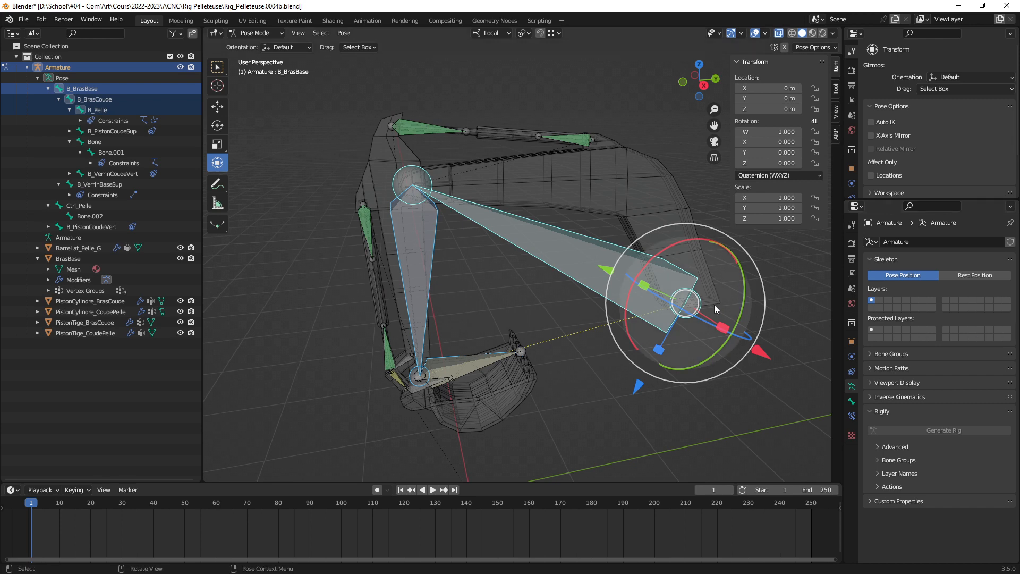
pyautogui.moveTo(667, 300); pyautogui.dragTo(638, 295, button='middle')
pyautogui.click(534, 304)
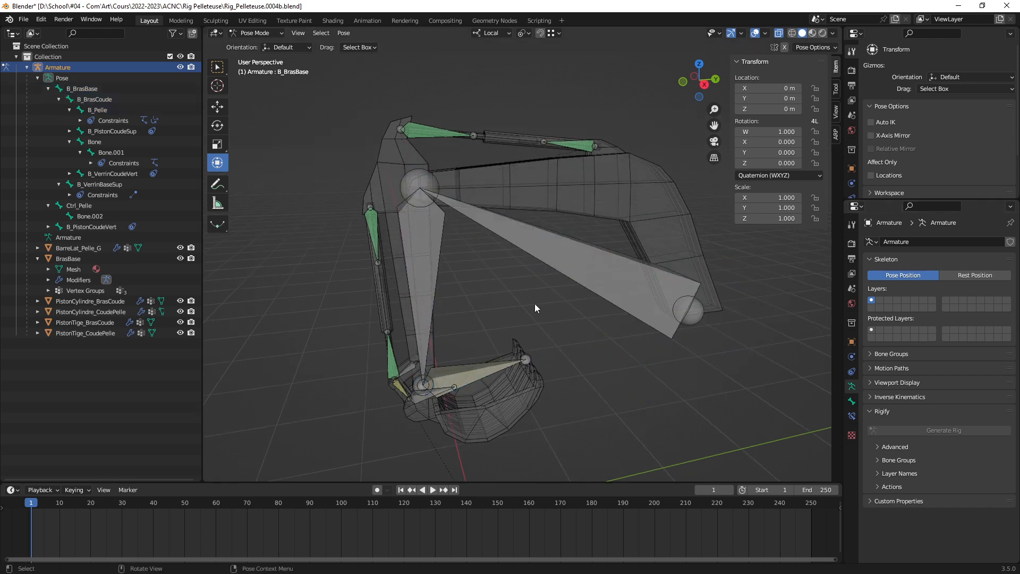
pyautogui.click(578, 271)
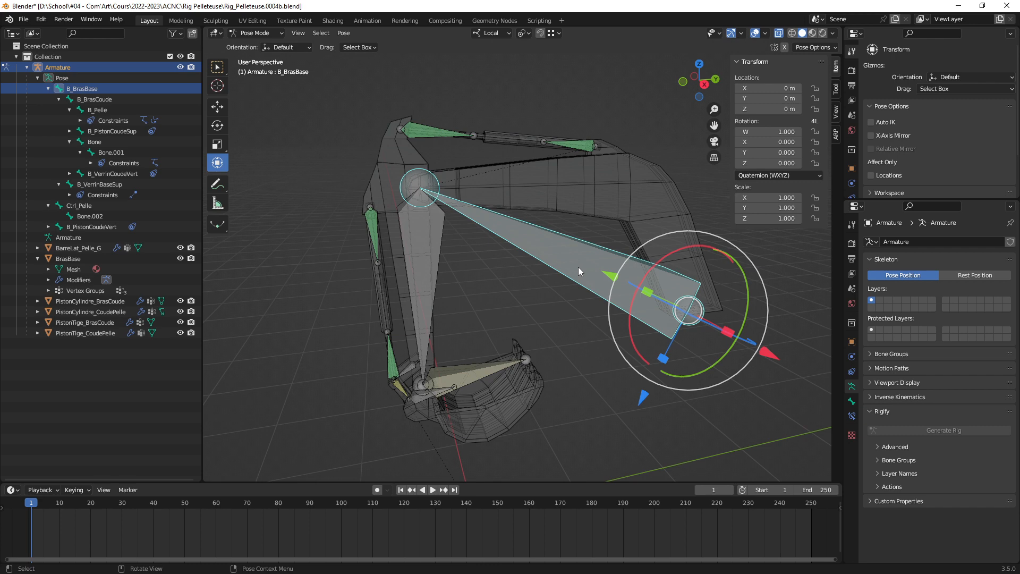
pyautogui.hotkey('ctrl', 'l')
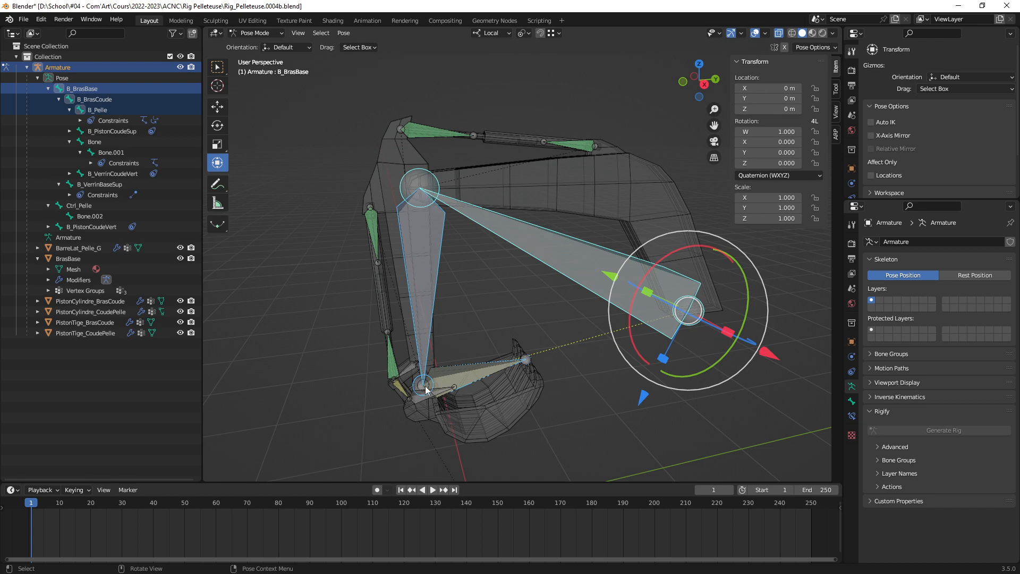
pyautogui.click(571, 289)
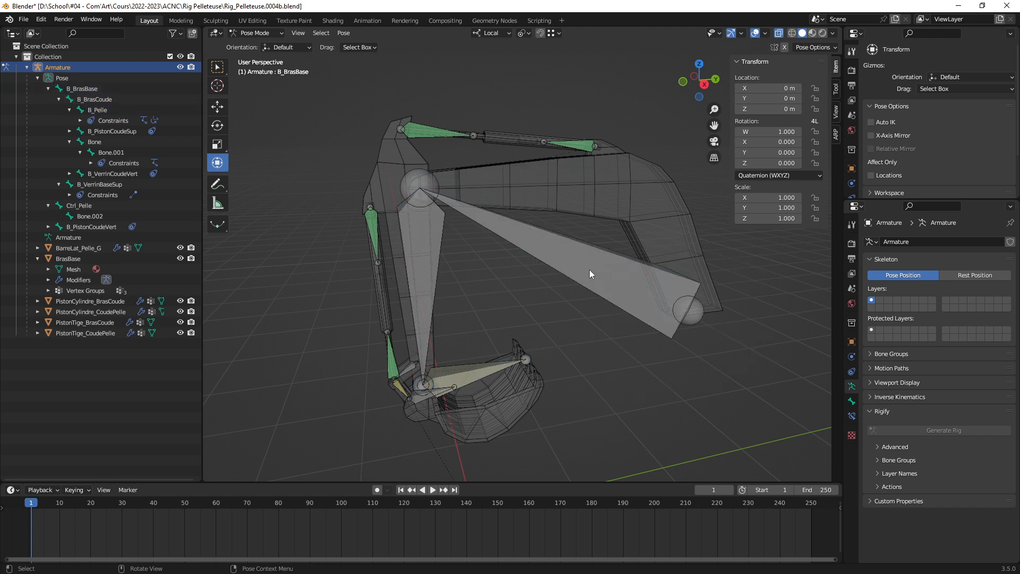
# Try the Grouped selection by Group and the Linked selection from the B_BrasBase bone, and deselect the bones
pyautogui.click(588, 269)
pyautogui.moveTo(587, 270); pyautogui.dragTo(566, 266, button='middle')
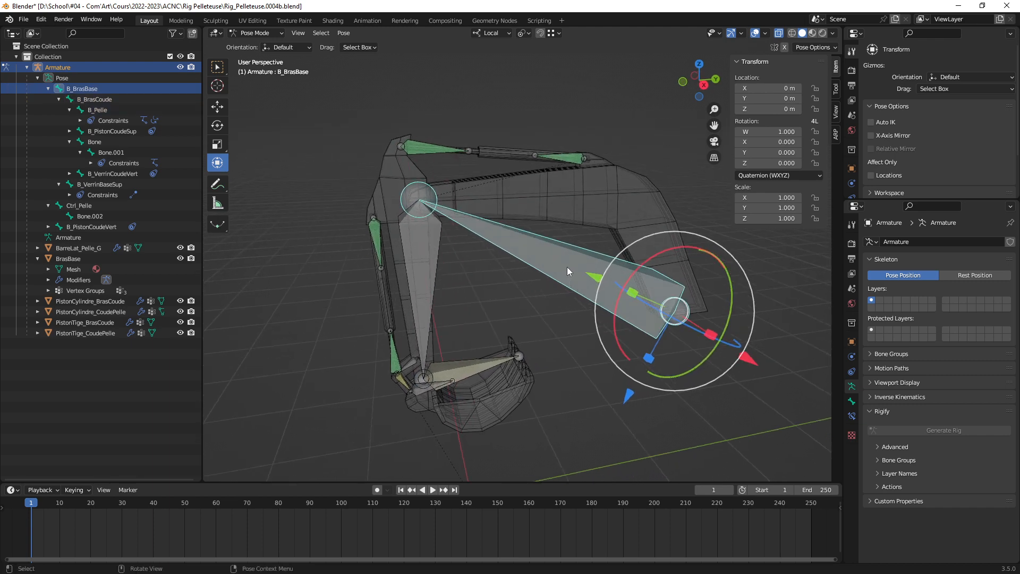
pyautogui.hotkey('shift', 'g')
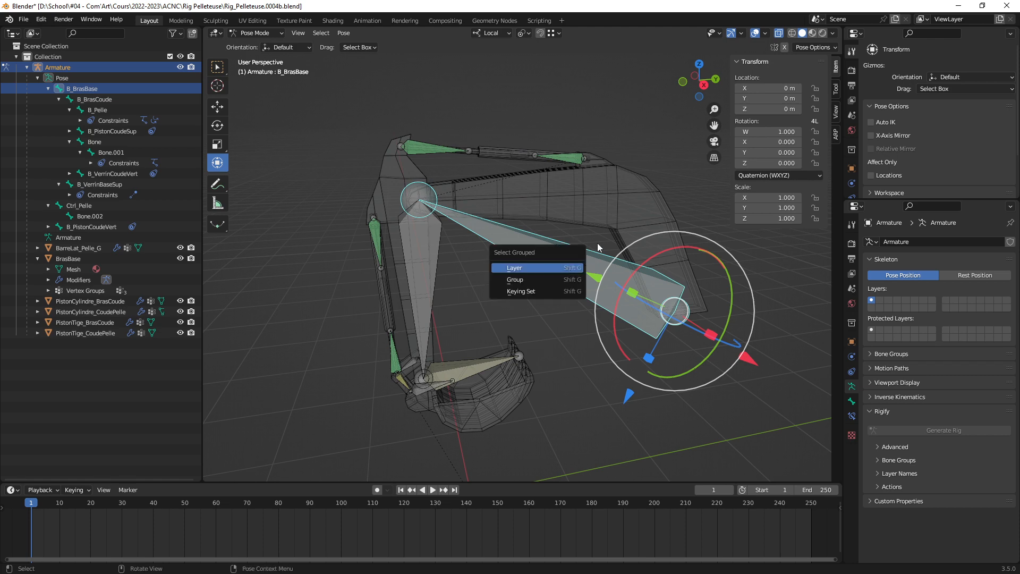
pyautogui.click(566, 277)
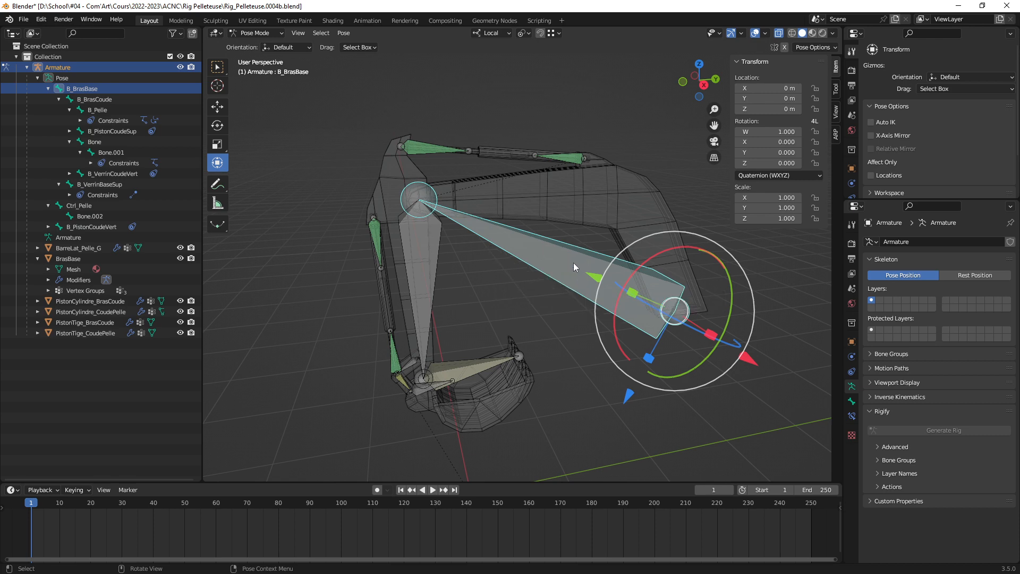
pyautogui.click(321, 32)
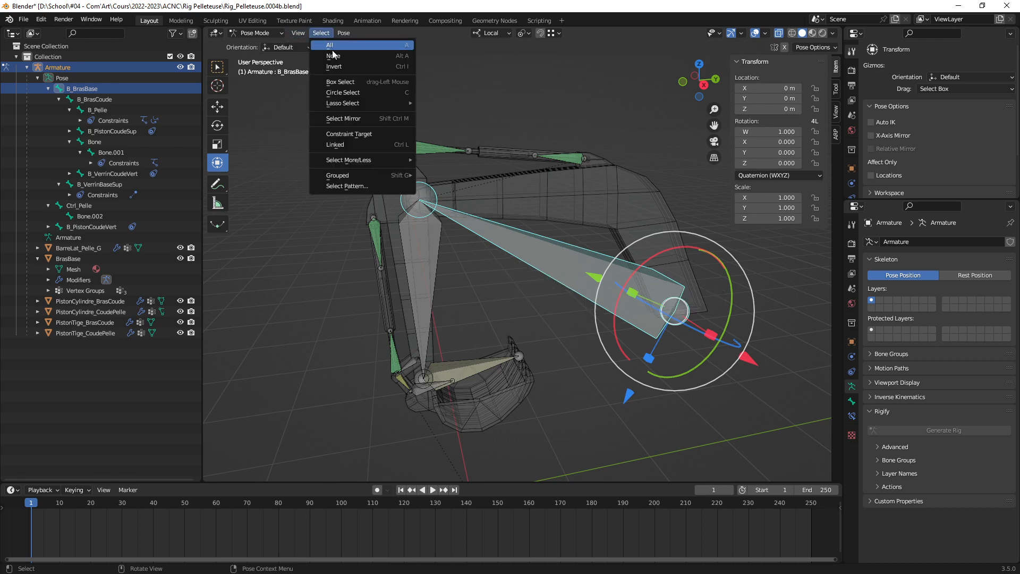
pyautogui.moveTo(360, 178)
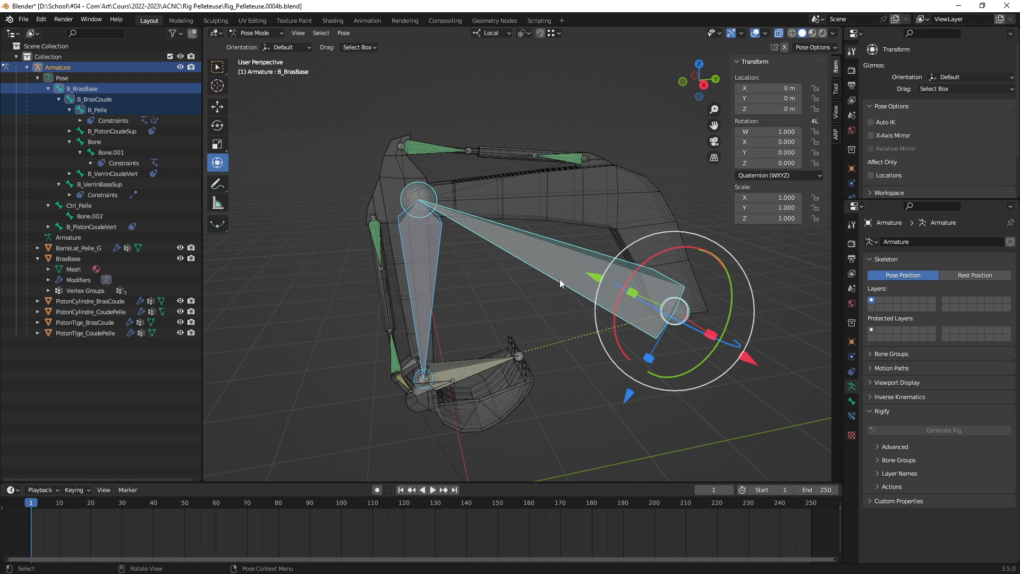
pyautogui.click(537, 288)
# Select the B_BrasBase bone together with all its child bones in Edit Mode using Select Similar
pyautogui.click(576, 271)
pyautogui.press('Tab')
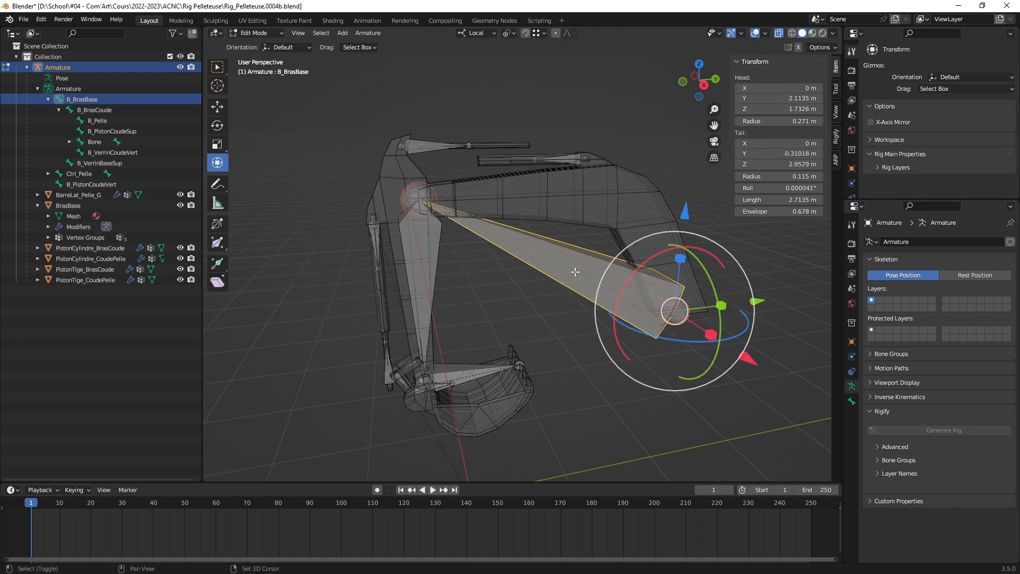
pyautogui.hotkey('shift', 'g')
pyautogui.click(577, 273)
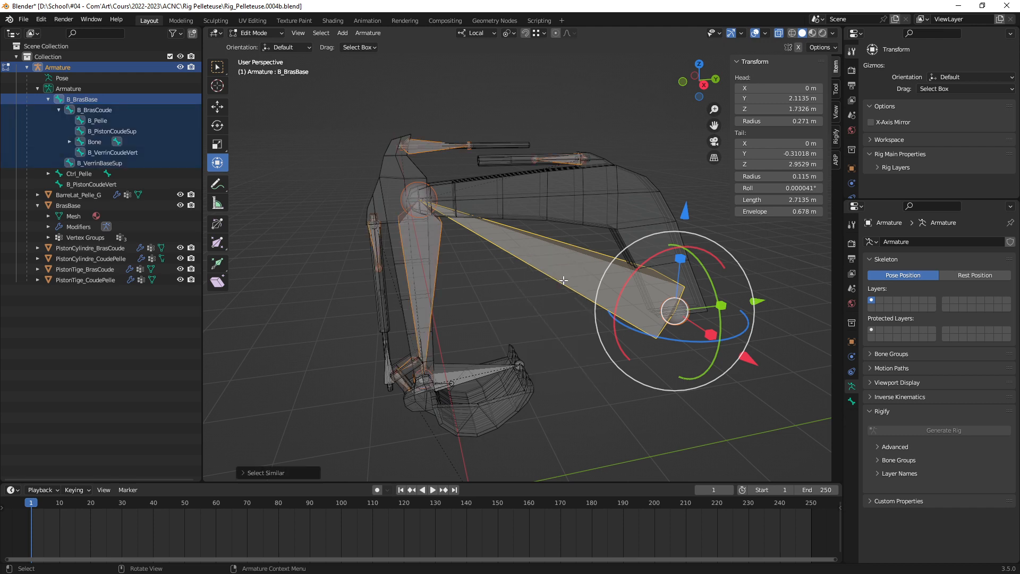
pyautogui.moveTo(533, 287); pyautogui.dragTo(559, 287, button='middle')
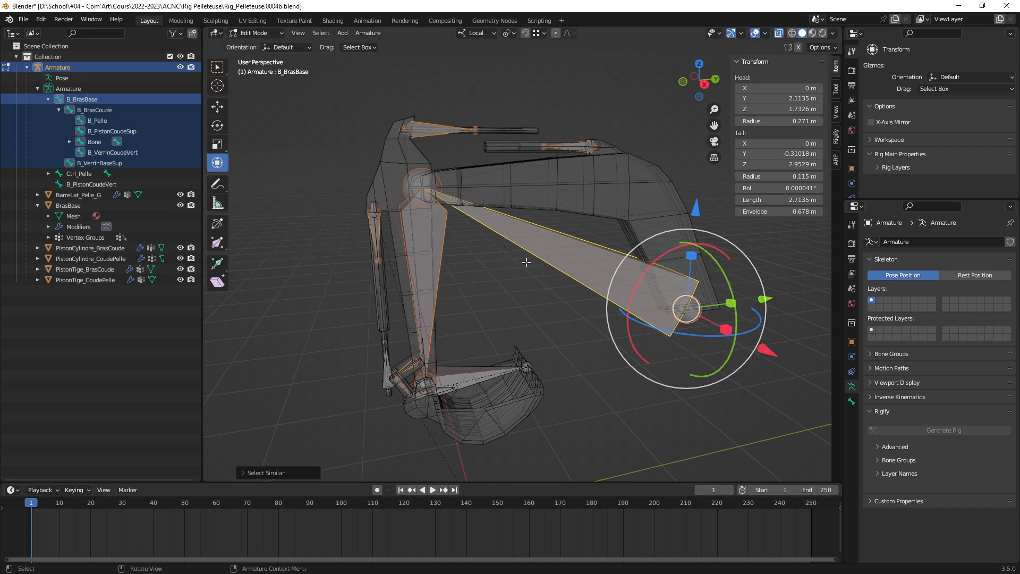
pyautogui.moveTo(559, 270); pyautogui.dragTo(555, 274, button='middle')
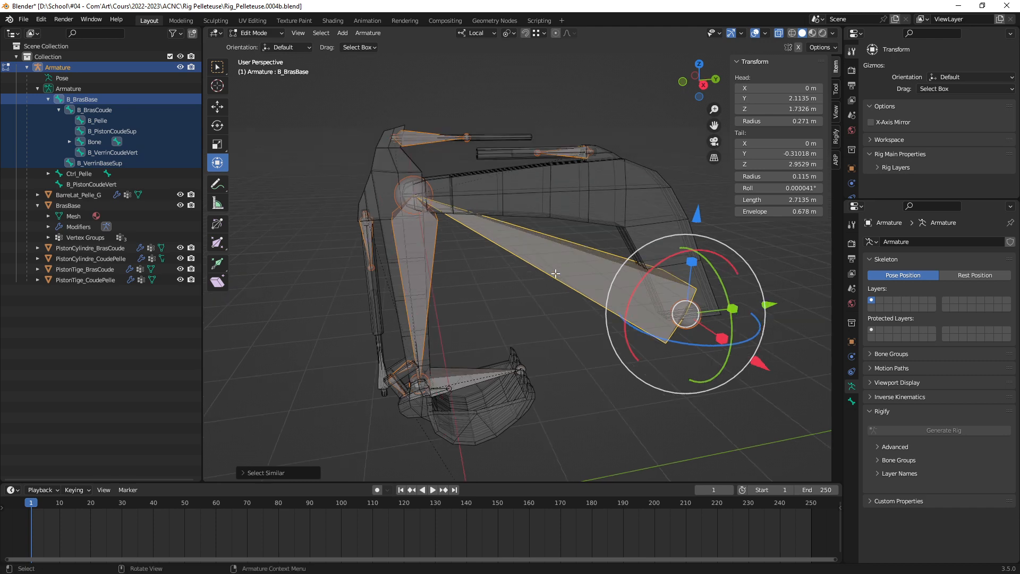
# Move the selected B_BrasBase bone and its child bones to the last armature layer
pyautogui.press('m')
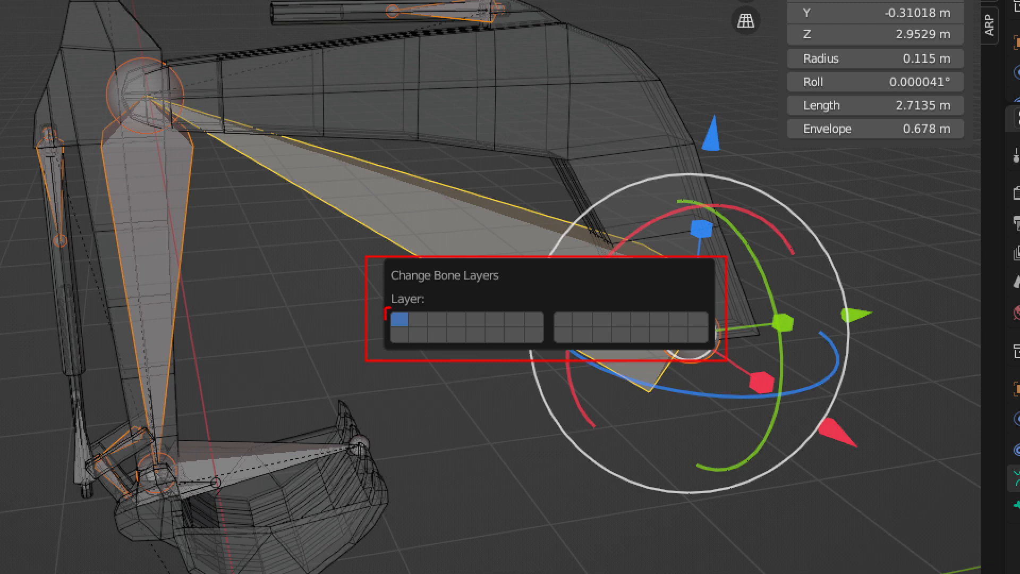
pyautogui.moveTo(403, 332)
pyautogui.mouseDown()
pyautogui.moveTo(422, 313)
pyautogui.moveTo(407, 303)
pyautogui.mouseUp()
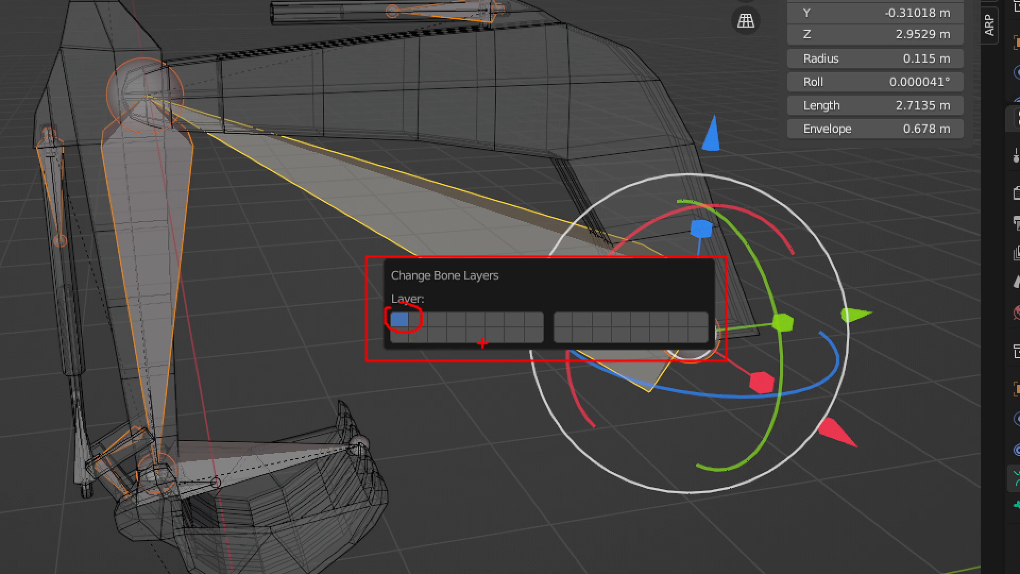
pyautogui.moveTo(422, 302)
pyautogui.mouseDown()
pyautogui.moveTo(473, 287)
pyautogui.moveTo(614, 290)
pyautogui.moveTo(694, 323)
pyautogui.mouseUp()
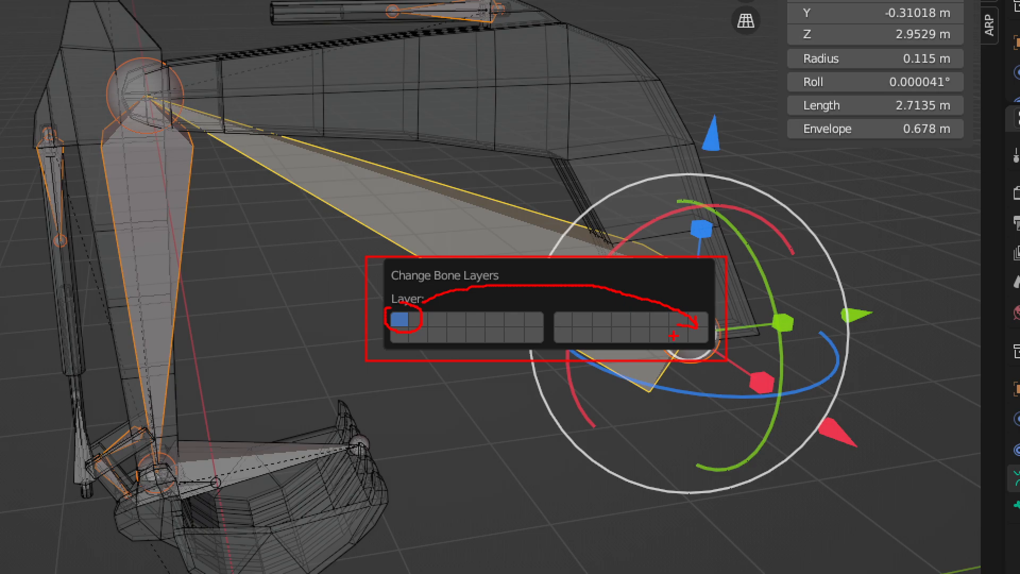
pyautogui.press('Escape')
pyautogui.click(689, 316)
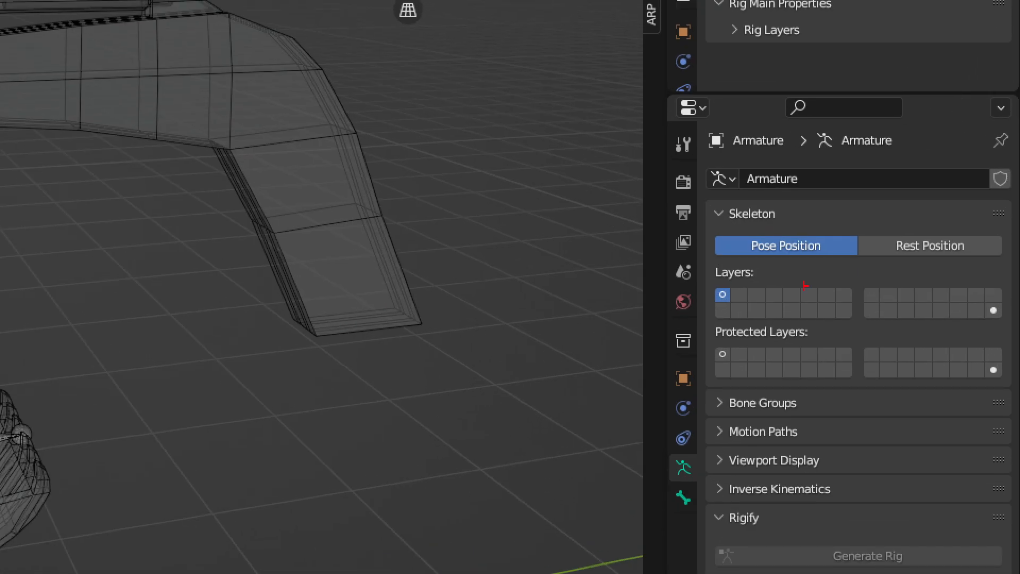
# Display the last armature layer together with the first one in the Skeleton settings
pyautogui.moveTo(690, 267)
pyautogui.mouseDown()
pyautogui.moveTo(979, 343)
pyautogui.moveTo(1009, 340)
pyautogui.mouseUp()
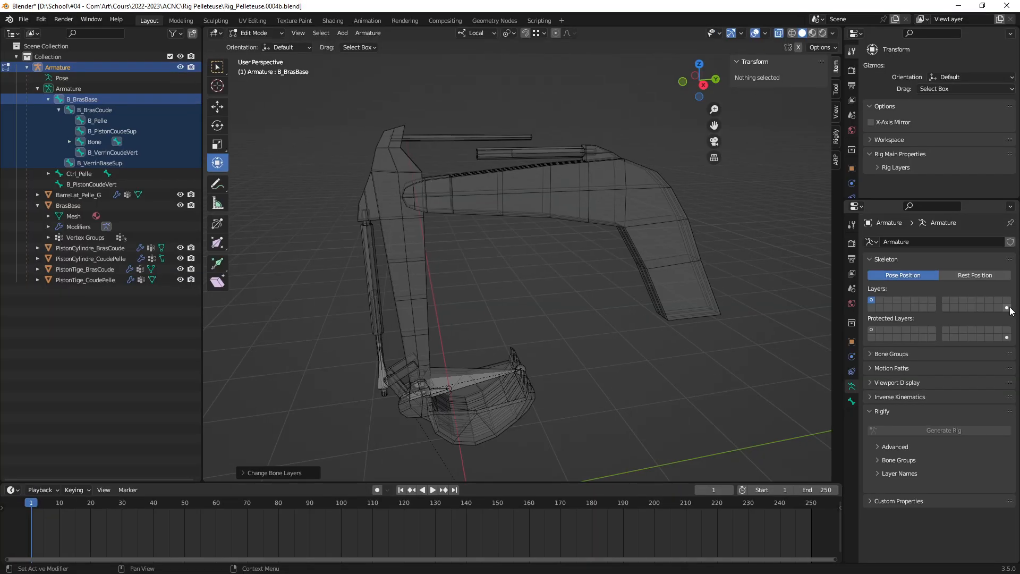
pyautogui.click(1007, 309)
pyautogui.moveTo(548, 313)
pyautogui.mouseDown(button='middle')
pyautogui.moveTo(517, 309)
pyautogui.moveTo(523, 297)
pyautogui.moveTo(507, 301)
pyautogui.moveTo(560, 308)
pyautogui.mouseUp(button='middle')
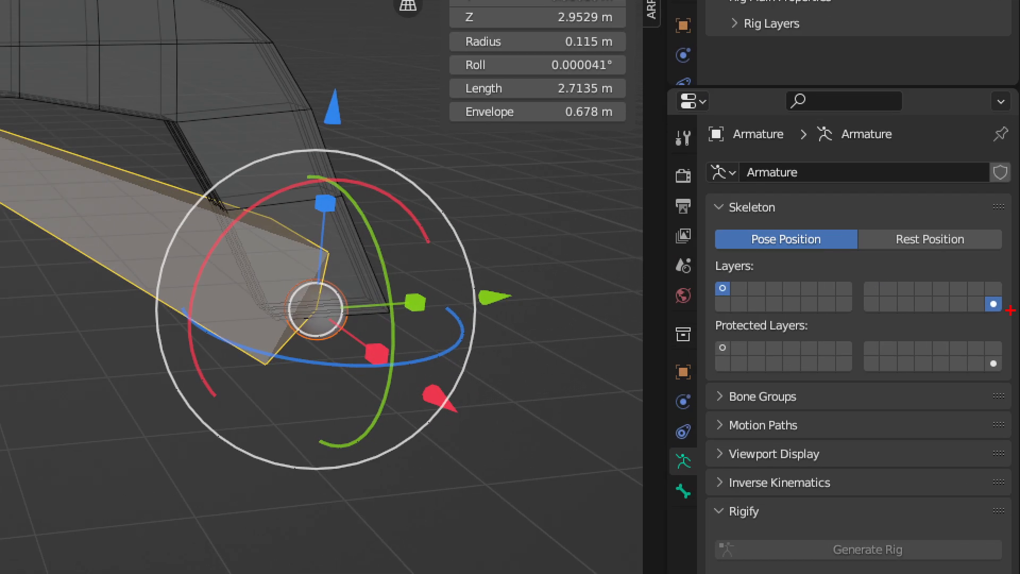
pyautogui.moveTo(984, 284); pyautogui.dragTo(995, 289)
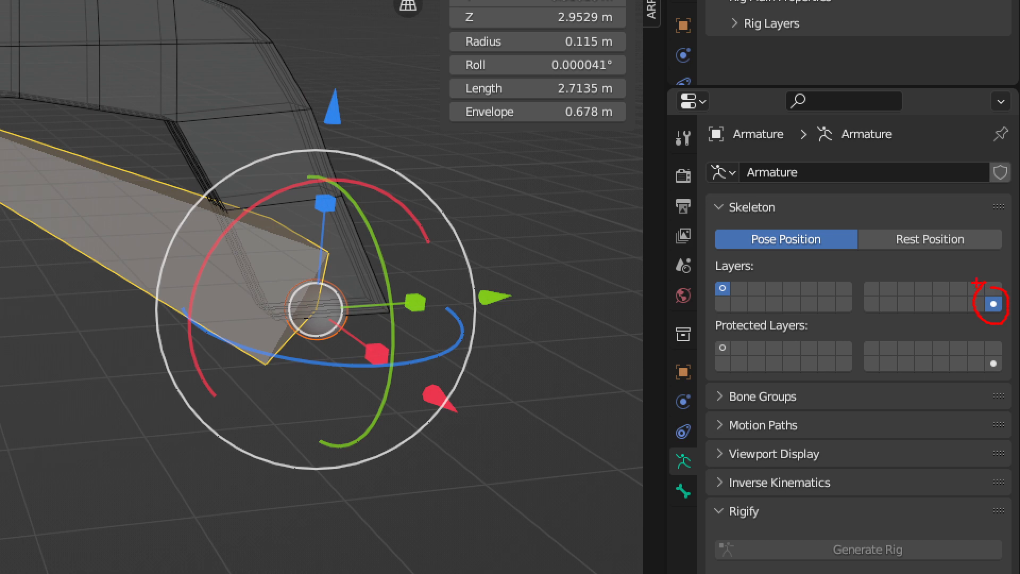
pyautogui.moveTo(902, 159)
pyautogui.mouseDown()
pyautogui.moveTo(964, 186)
pyautogui.moveTo(996, 271)
pyautogui.mouseUp()
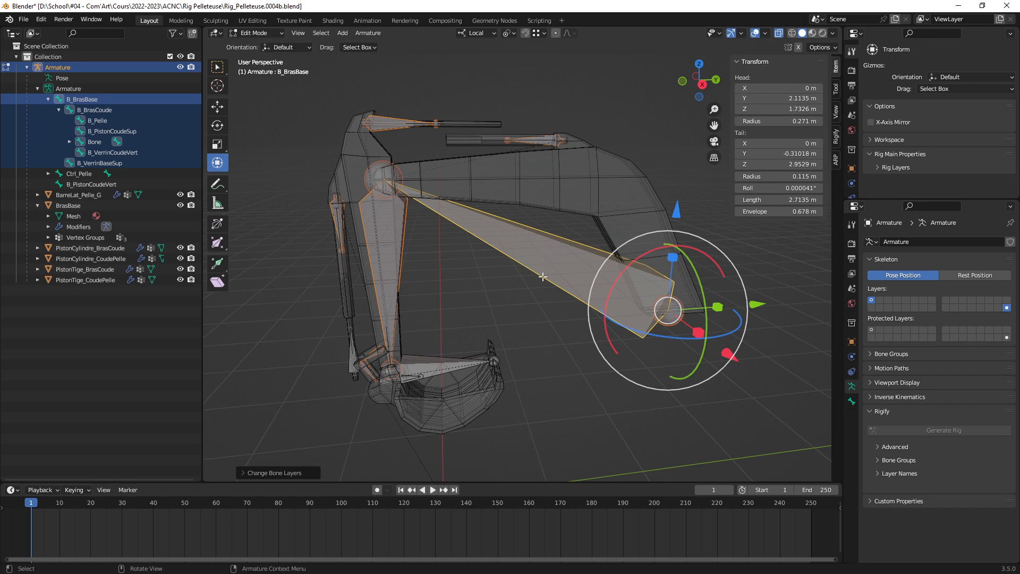
# Select the Ctrl_Pelle bone and the B_PistonCoudeVert bone in turn, and examine the layer marker in the Skeleton settings
pyautogui.moveTo(543, 277); pyautogui.dragTo(550, 321, button='middle')
pyautogui.click(484, 306)
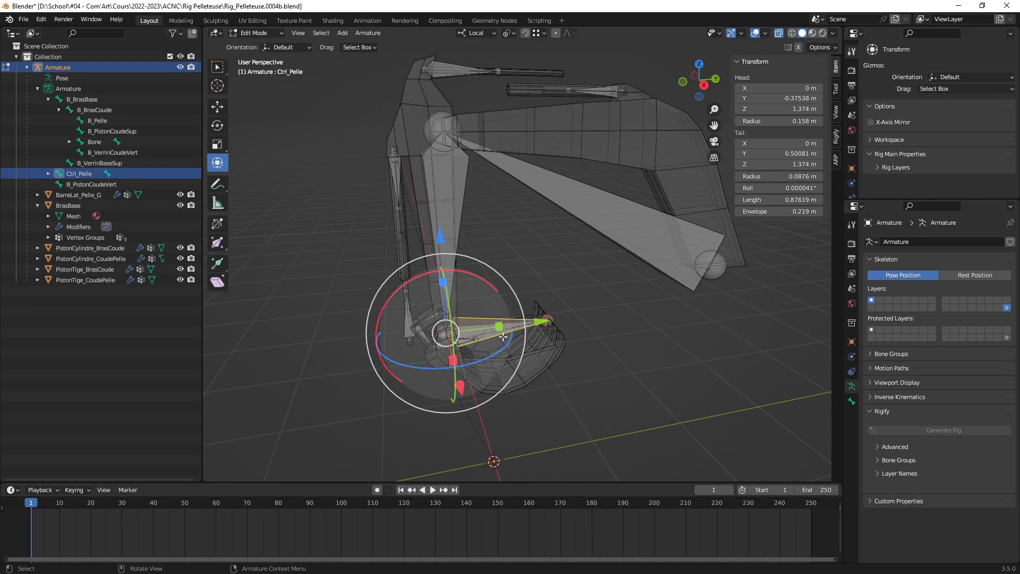
pyautogui.moveTo(502, 337); pyautogui.dragTo(506, 340, button='middle')
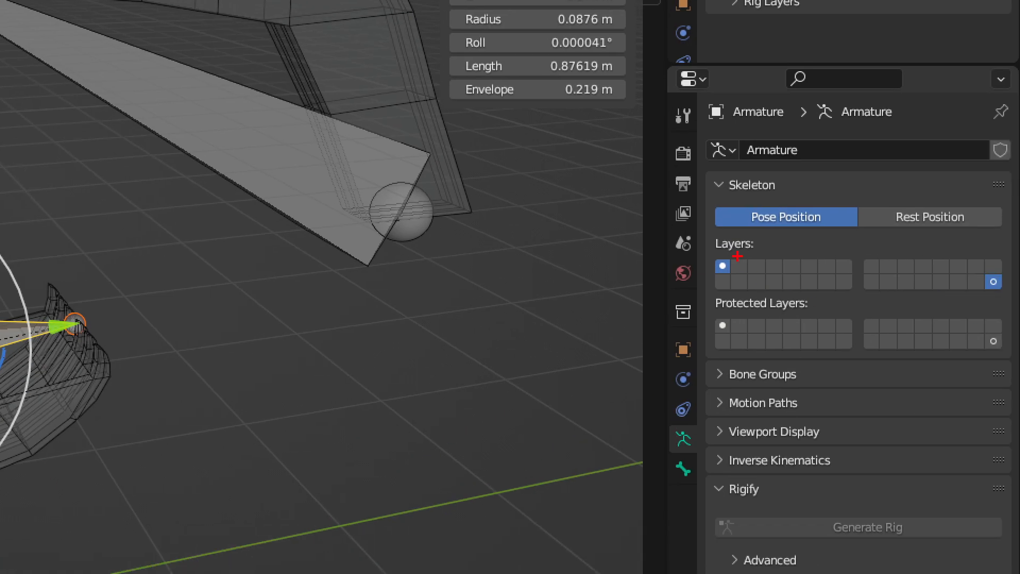
pyautogui.moveTo(716, 248)
pyautogui.mouseDown()
pyautogui.moveTo(706, 258)
pyautogui.moveTo(730, 283)
pyautogui.moveTo(732, 249)
pyautogui.mouseUp()
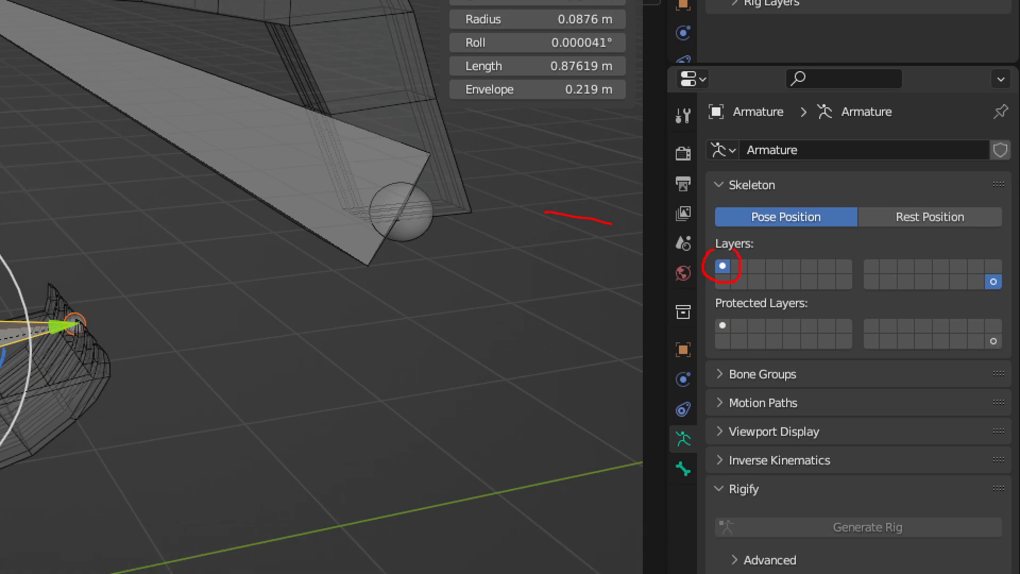
pyautogui.moveTo(613, 224)
pyautogui.mouseDown()
pyautogui.moveTo(705, 252)
pyautogui.moveTo(683, 254)
pyautogui.mouseUp()
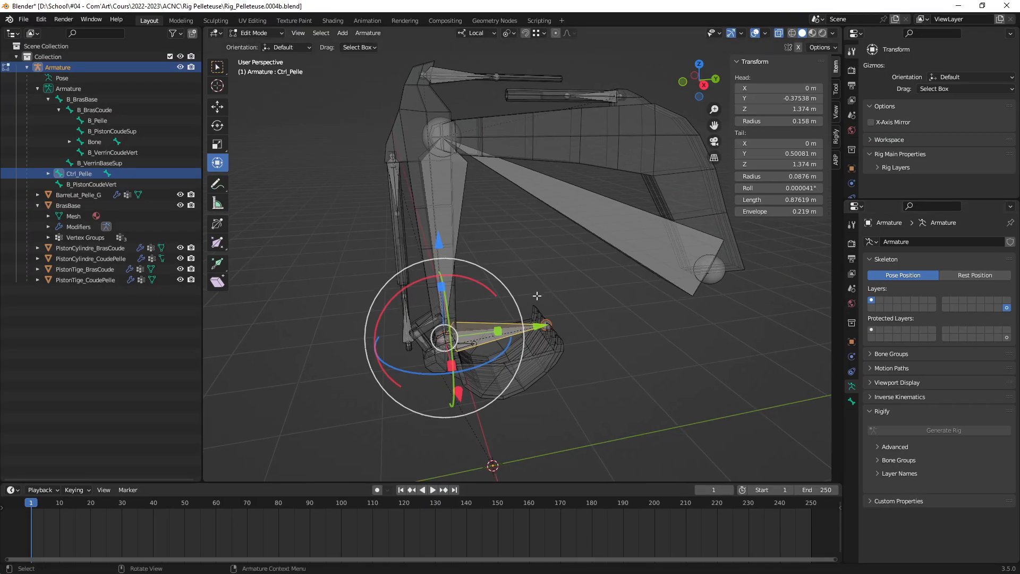
pyautogui.moveTo(536, 296); pyautogui.dragTo(527, 290, button='middle')
pyautogui.click(99, 184)
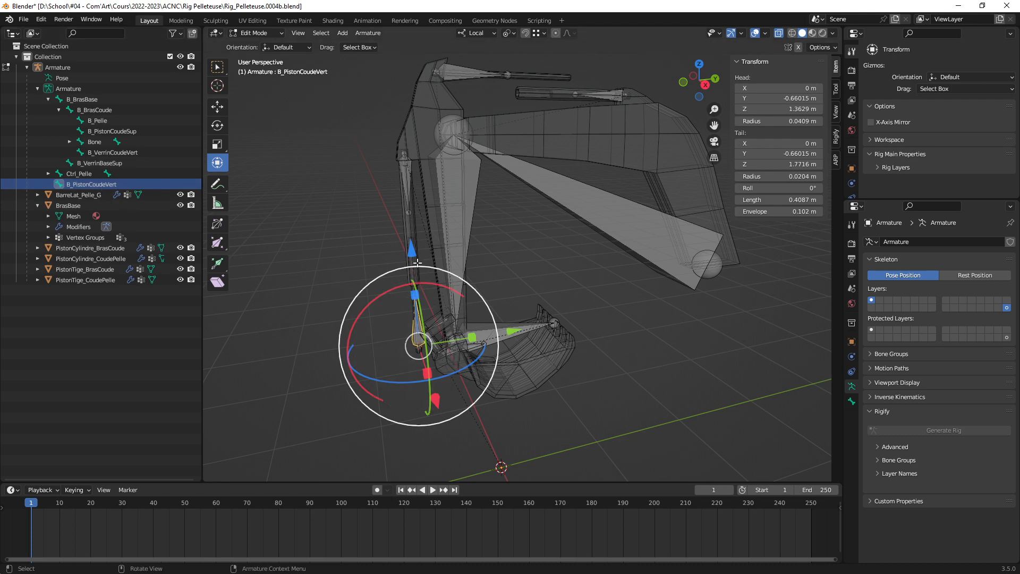
# Switch the armature to Pose Mode and select the B_BrasBase bone
pyautogui.hotkey('ctrl', 'Tab')
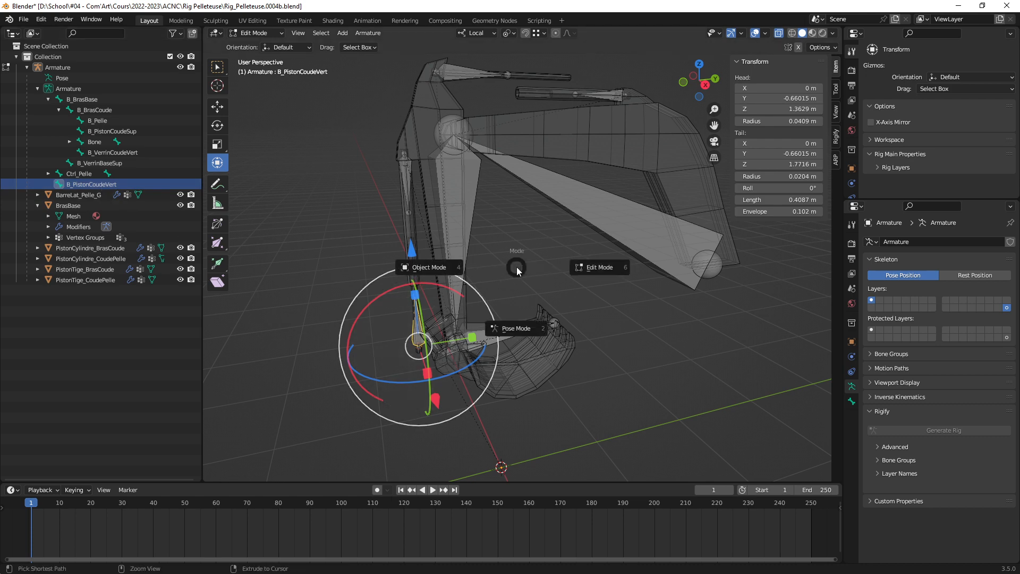
pyautogui.click(505, 329)
pyautogui.moveTo(566, 307)
pyautogui.mouseDown(button='middle')
pyautogui.moveTo(556, 286)
pyautogui.moveTo(551, 324)
pyautogui.moveTo(564, 317)
pyautogui.mouseUp(button='middle')
pyautogui.click(590, 280)
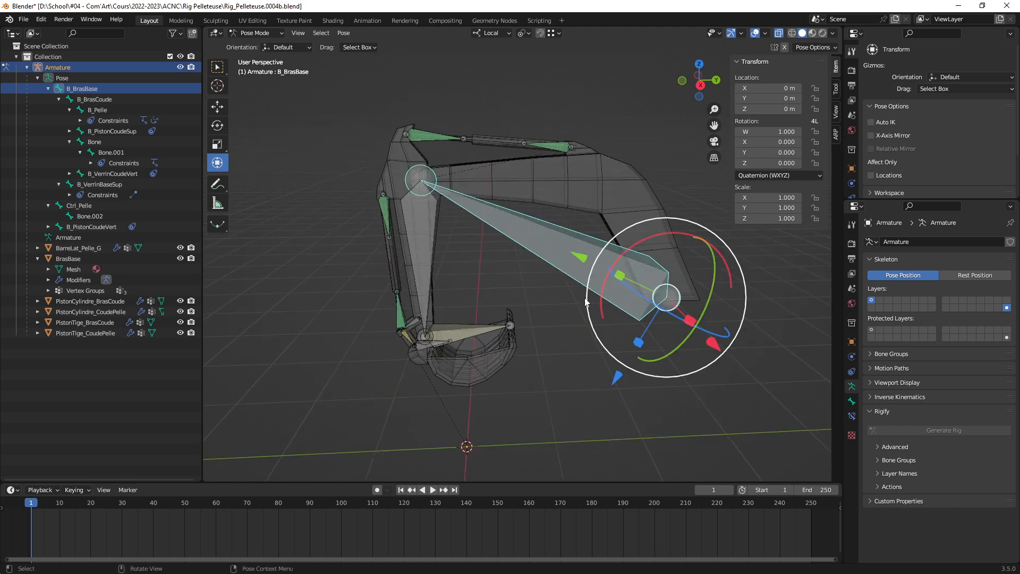
# Display only the last armature layer and select all its bones using Select Grouped by Layer
pyautogui.click(1007, 307)
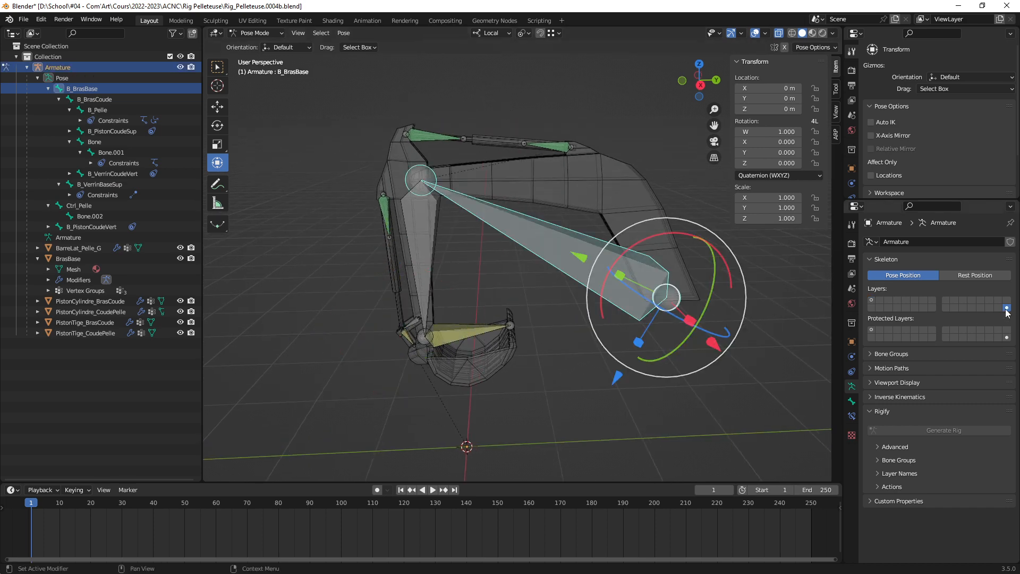
pyautogui.rightClick(1006, 308)
pyautogui.hotkey('shift', 'g')
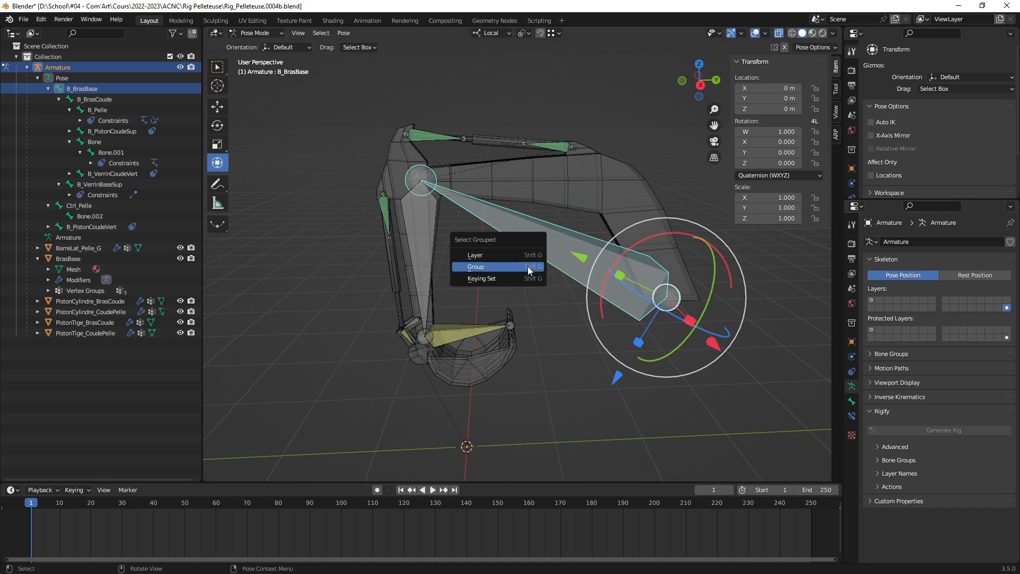
pyautogui.click(521, 257)
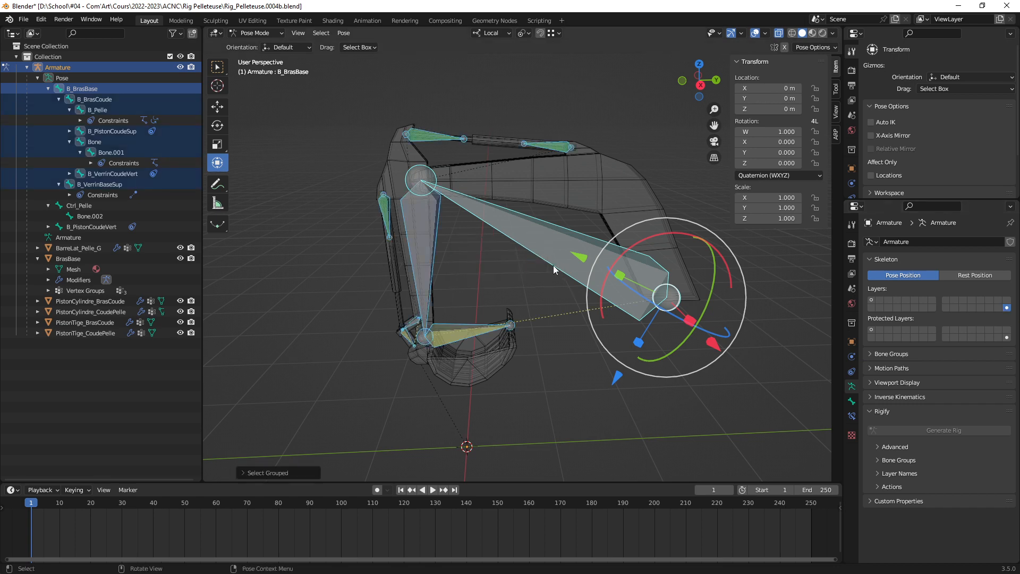
# Move the selected bones back to the first armature layer, and display only that layer
pyautogui.press('m')
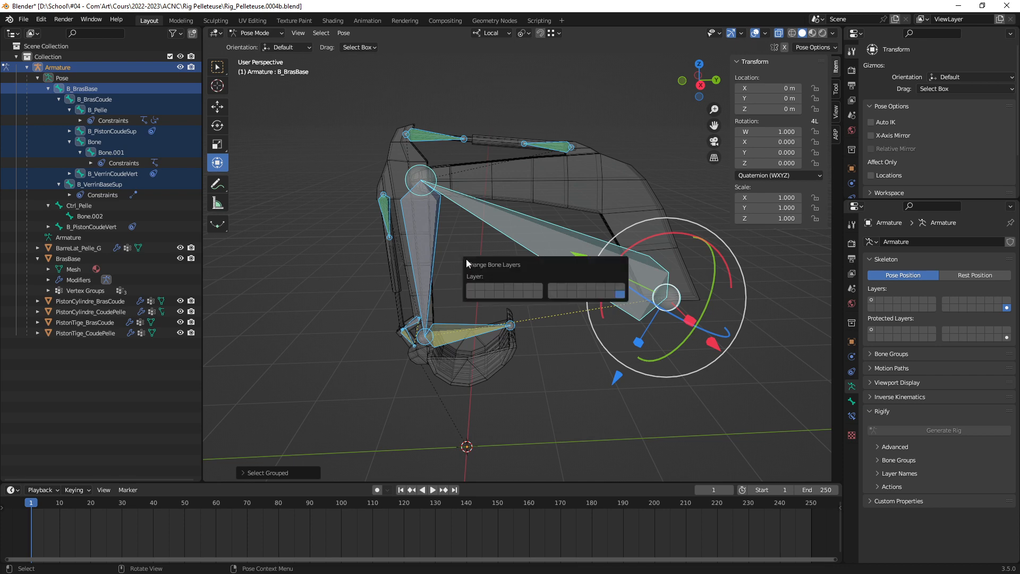
pyautogui.click(471, 287)
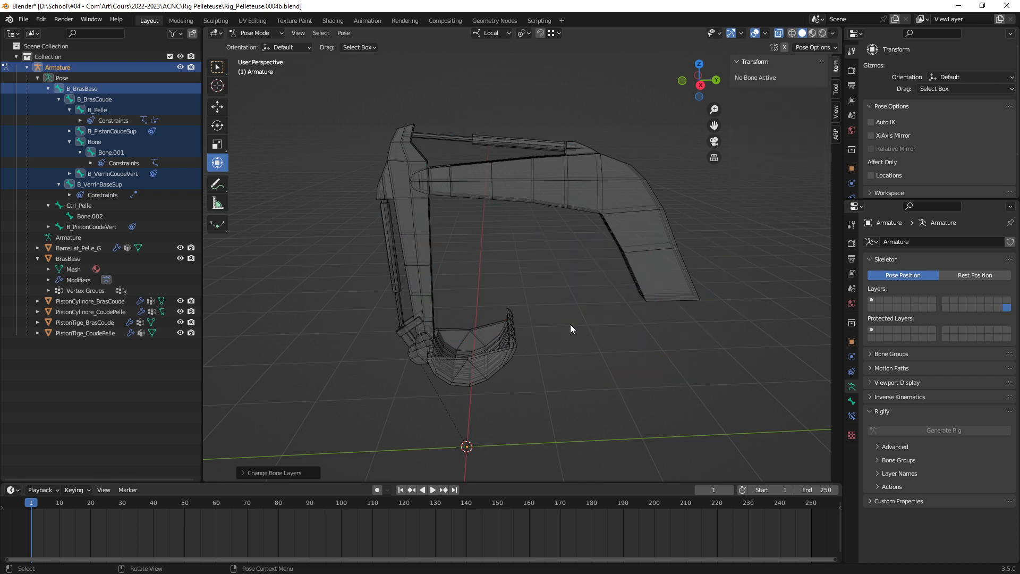
pyautogui.click(871, 300)
pyautogui.scroll(1, 519, 274)
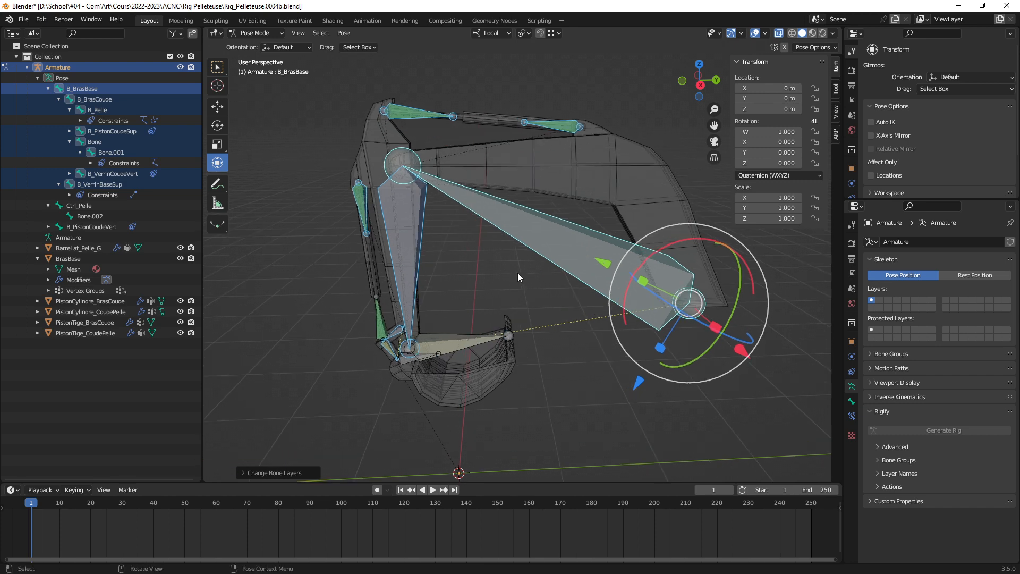
pyautogui.keyDown('shift'); pyautogui.moveTo(495, 279); pyautogui.dragTo(538, 297, button='middle'); pyautogui.keyUp('shift')
pyautogui.click(491, 282)
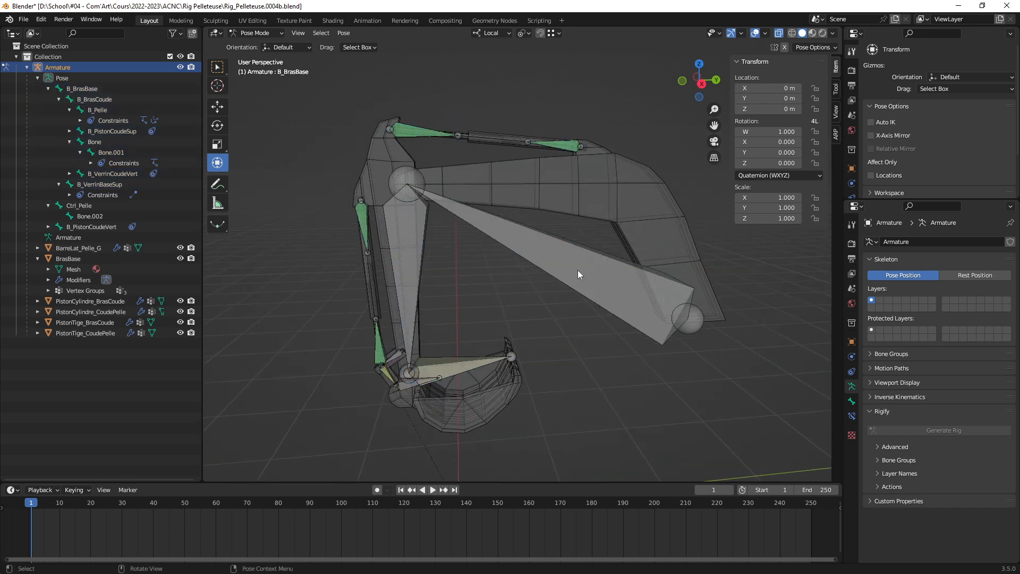
# Try the Child option of Select More/Less from the B_BrasBase bone
pyautogui.click(578, 270)
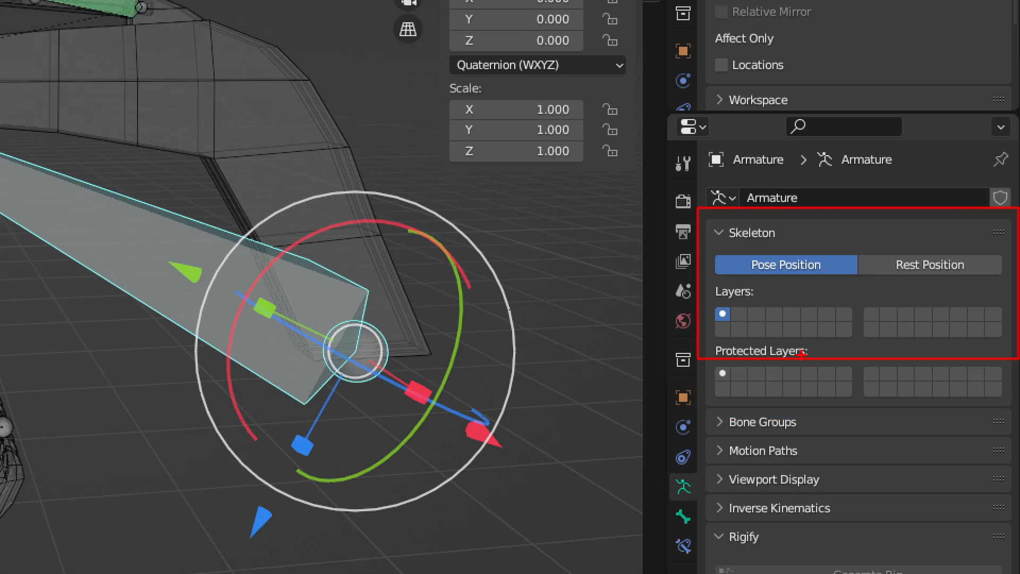
pyautogui.moveTo(557, 317)
pyautogui.mouseDown()
pyautogui.moveTo(673, 315)
pyautogui.moveTo(659, 331)
pyautogui.mouseUp()
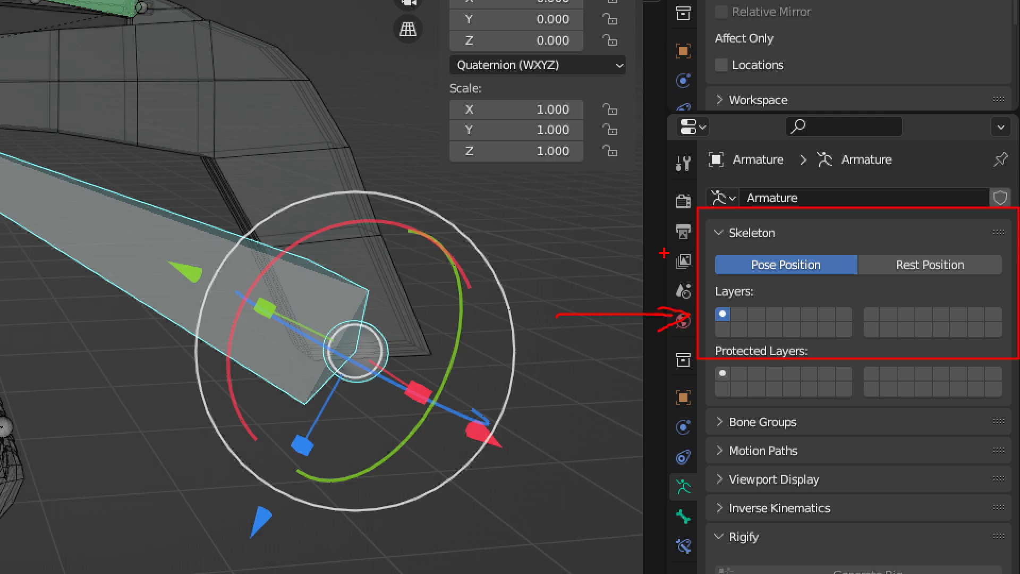
pyautogui.press('Escape')
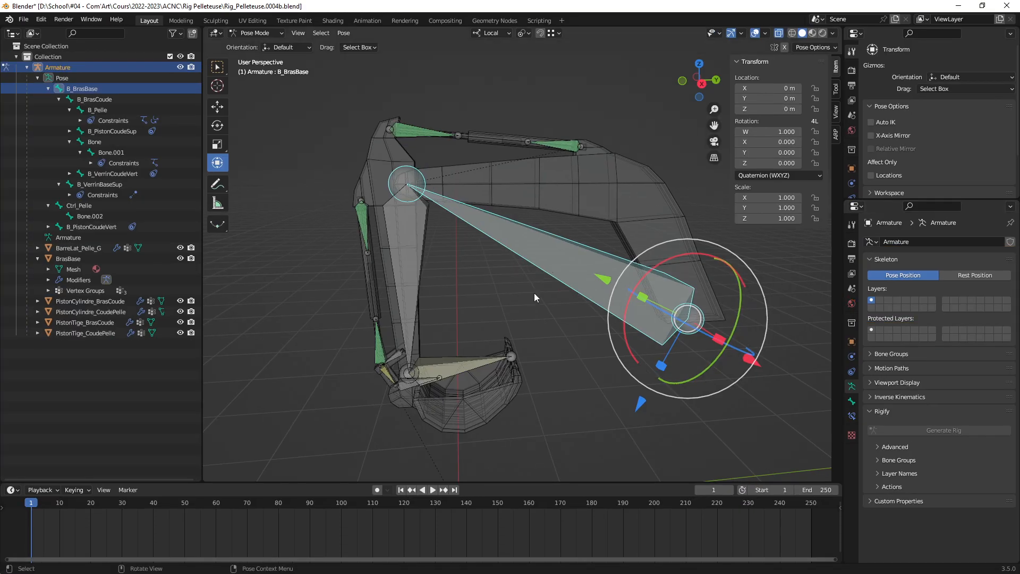
pyautogui.moveTo(533, 302)
pyautogui.mouseDown(button='middle')
pyautogui.moveTo(532, 313)
pyautogui.moveTo(547, 313)
pyautogui.moveTo(535, 296)
pyautogui.moveTo(544, 295)
pyautogui.mouseUp(button='middle')
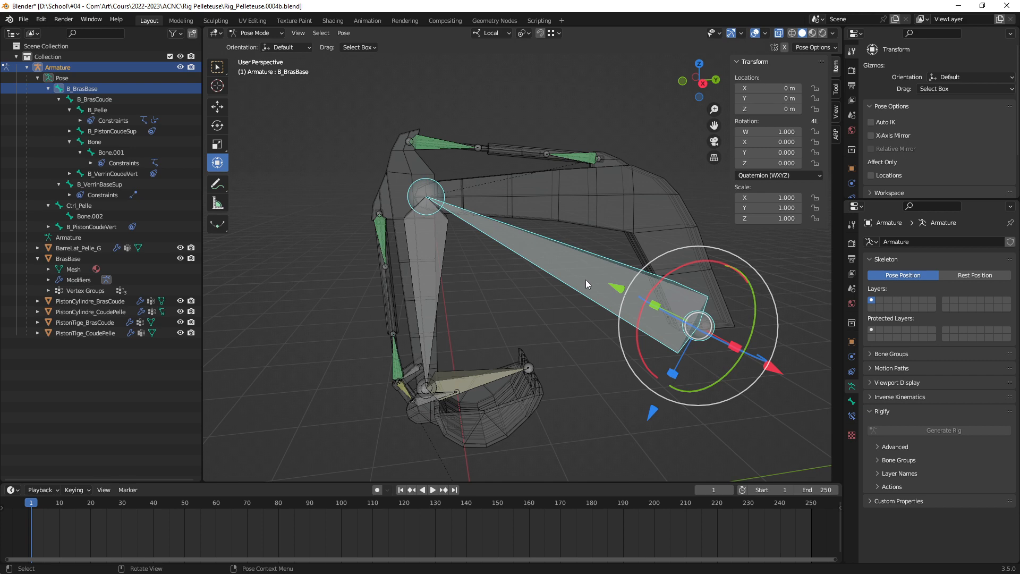
pyautogui.click(322, 33)
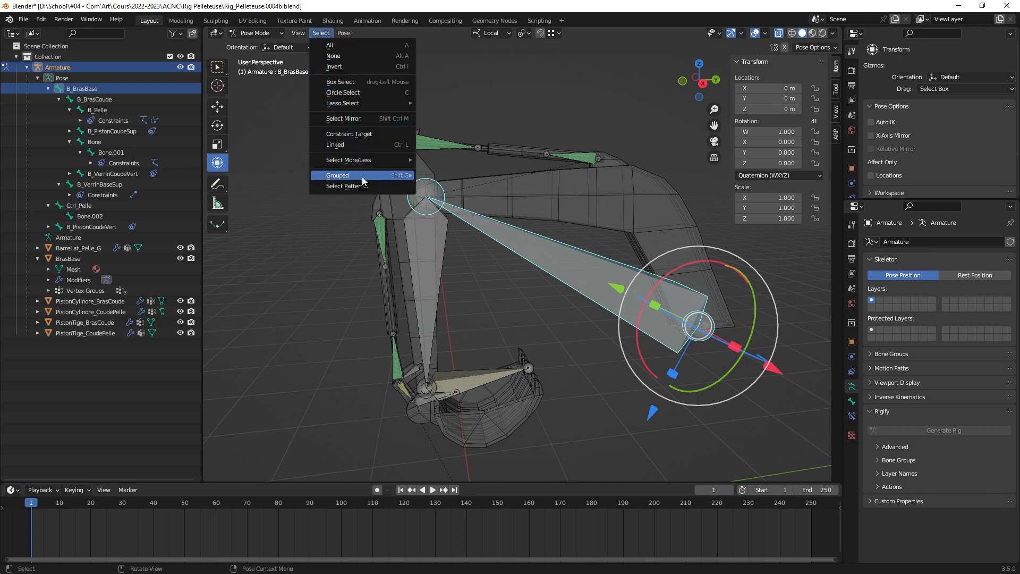
pyautogui.moveTo(363, 180)
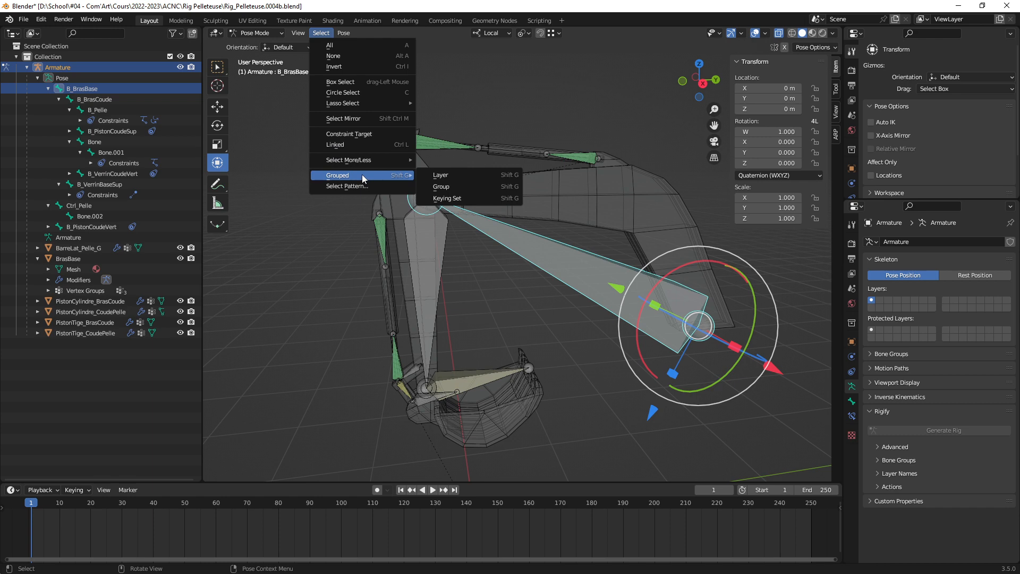
pyautogui.moveTo(369, 163)
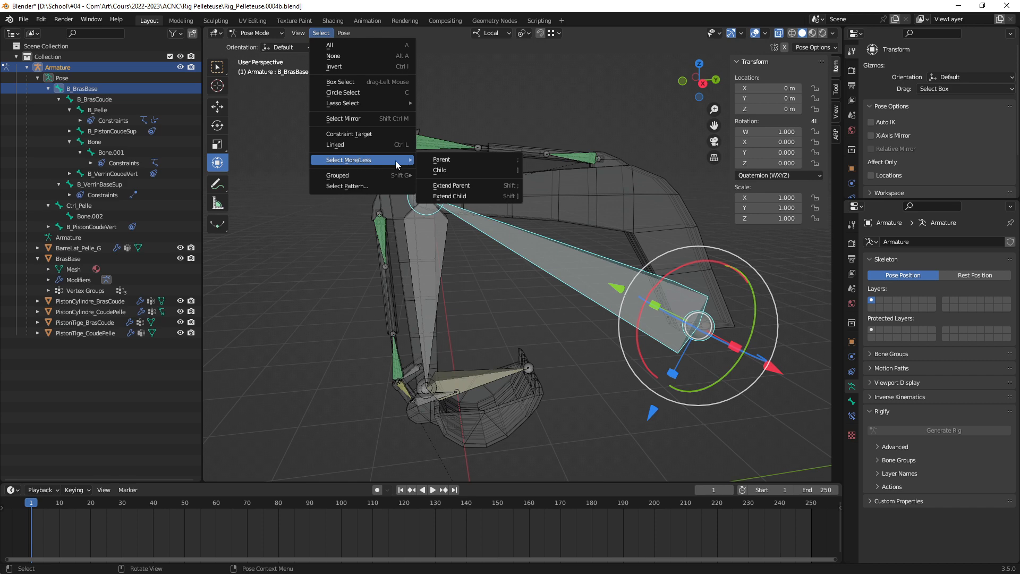
pyautogui.click(456, 170)
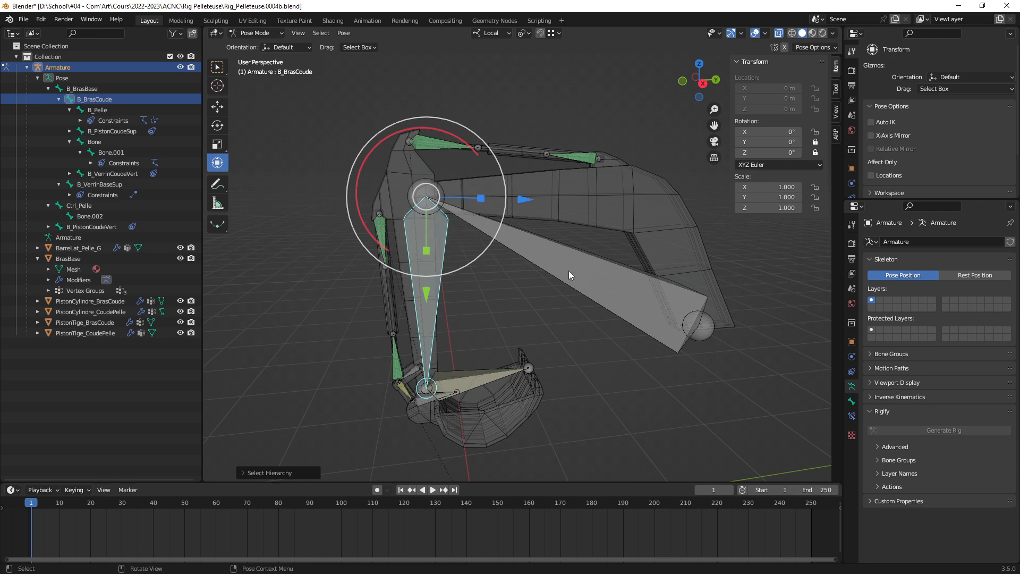
# Select the B_BrasBase bone together with its linked bones B_BrasCoude and B_Pelle
pyautogui.click(543, 256)
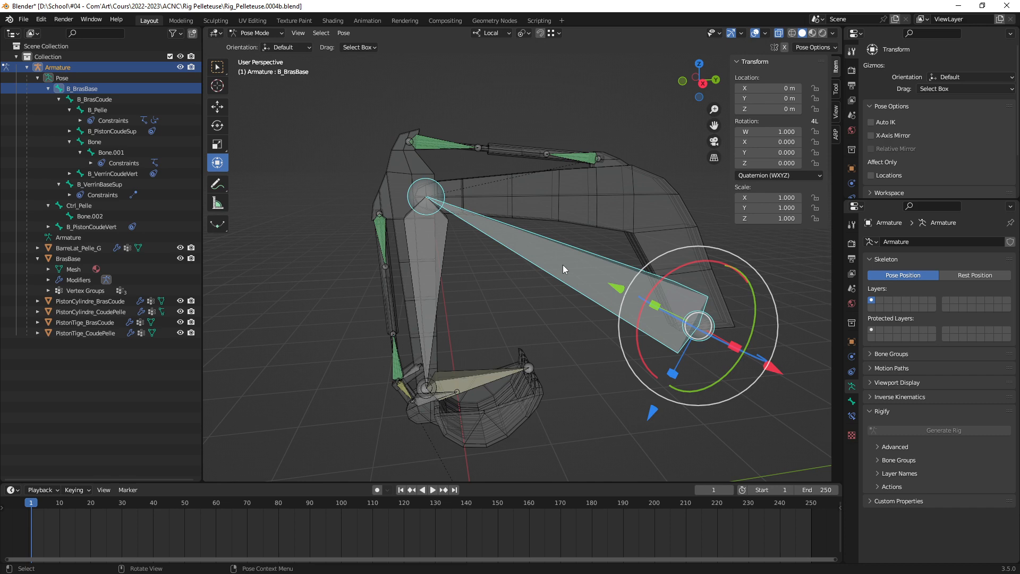
pyautogui.hotkey('ctrl', 'l')
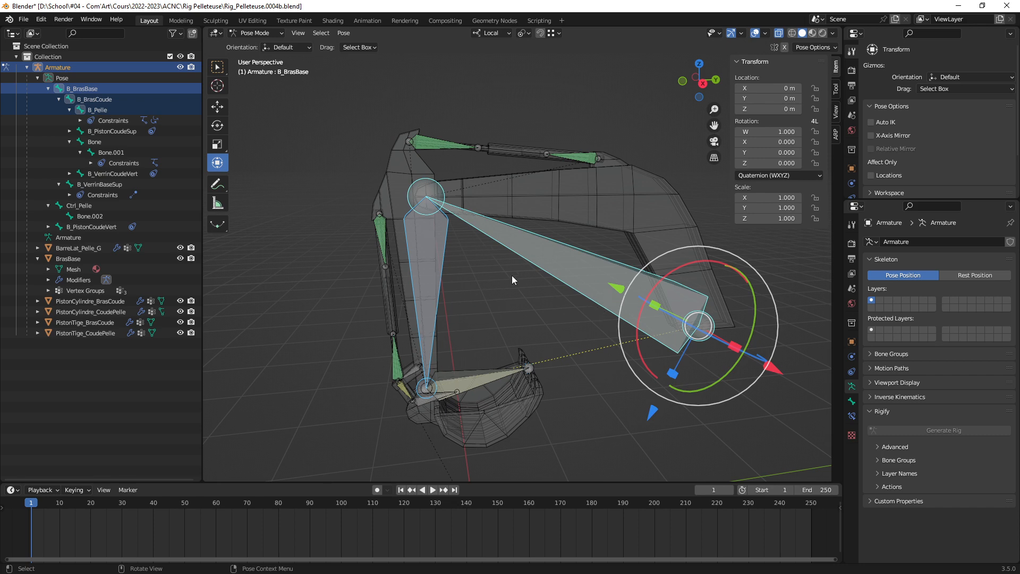
pyautogui.moveTo(592, 305); pyautogui.dragTo(557, 295, button='middle')
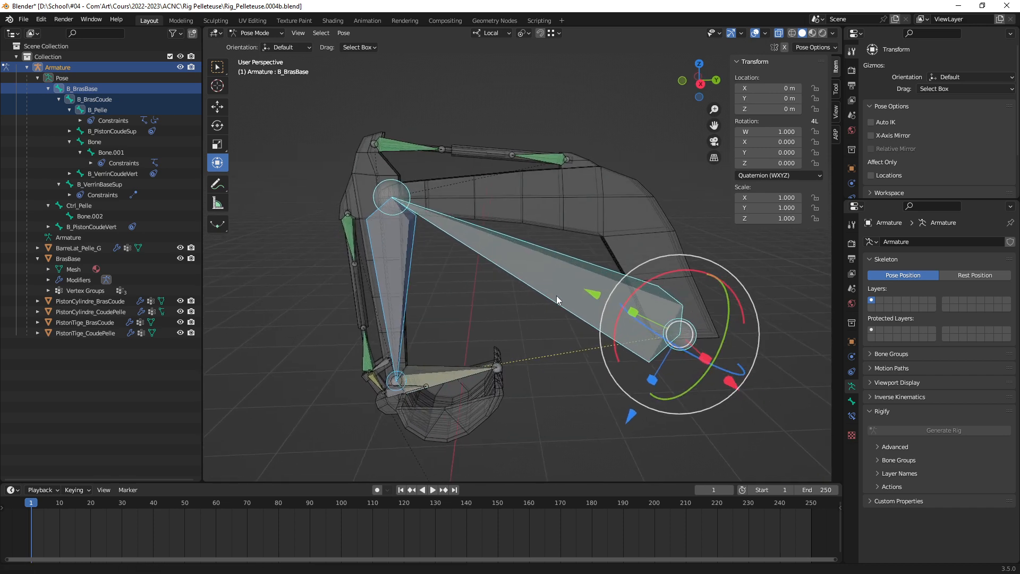
# Add B_VerrinBaseSup, B_PistonCoudeSup, B_VerrinCoudeVert and B_PistonCoudeVert to the selection, and move all selected bones to the last armature layer
pyautogui.click(550, 160)
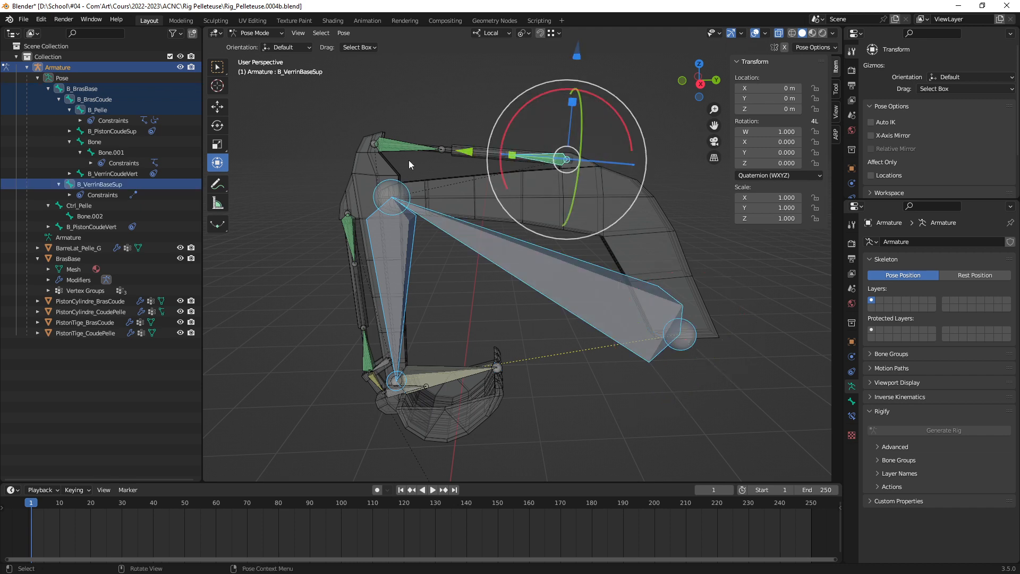
pyautogui.keyDown('shift'); pyautogui.click(388, 148); pyautogui.keyUp('shift')
pyautogui.moveTo(378, 263); pyautogui.dragTo(383, 246, button='middle')
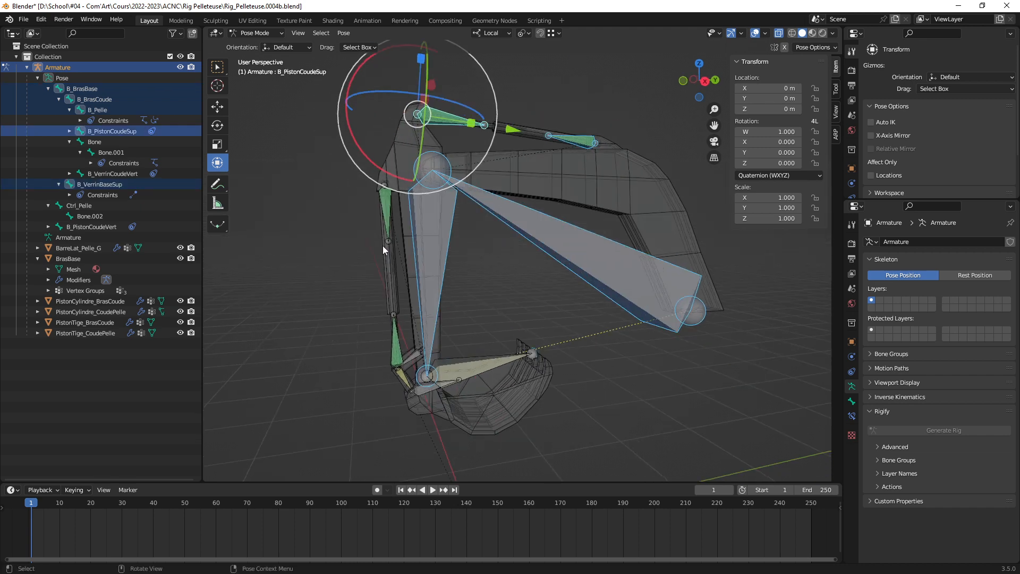
pyautogui.keyDown('shift'); pyautogui.click(386, 215); pyautogui.keyUp('shift')
pyautogui.keyDown('shift'); pyautogui.click(396, 337); pyautogui.keyUp('shift')
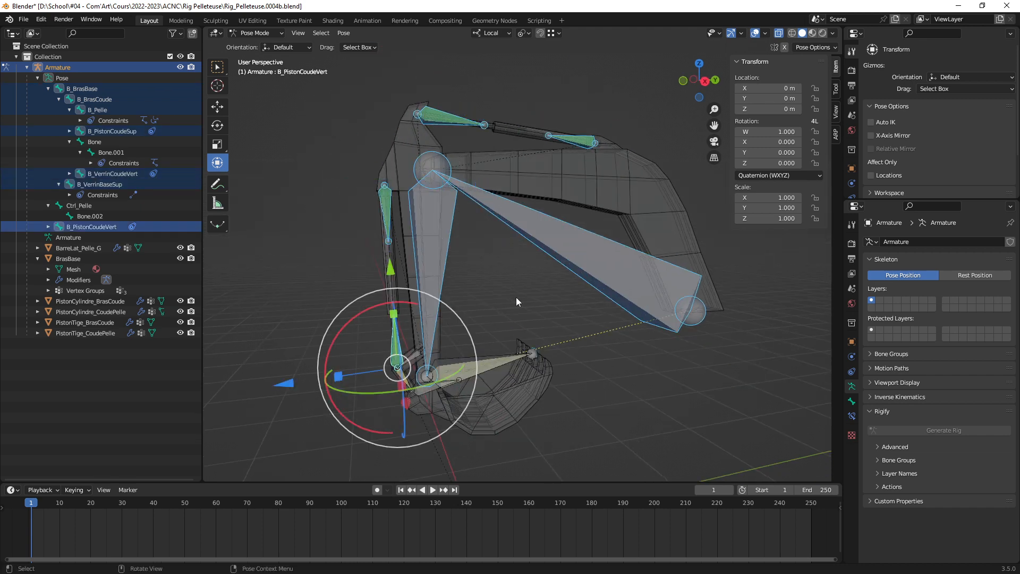
pyautogui.scroll(2, 466, 306)
pyautogui.keyDown('shift'); pyautogui.moveTo(460, 319); pyautogui.dragTo(513, 269, button='middle'); pyautogui.keyUp('shift')
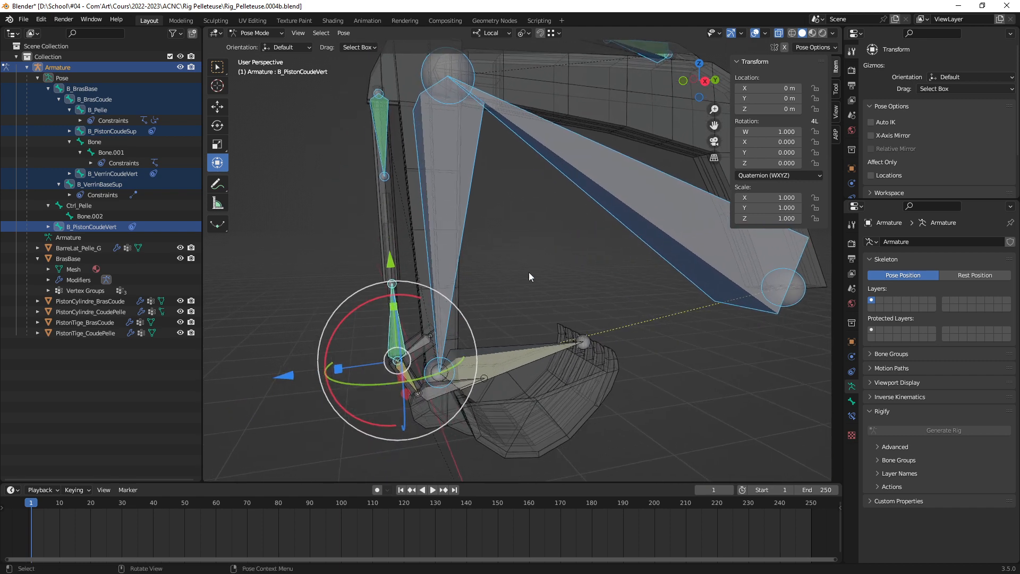
pyautogui.press('m')
pyautogui.click(681, 305)
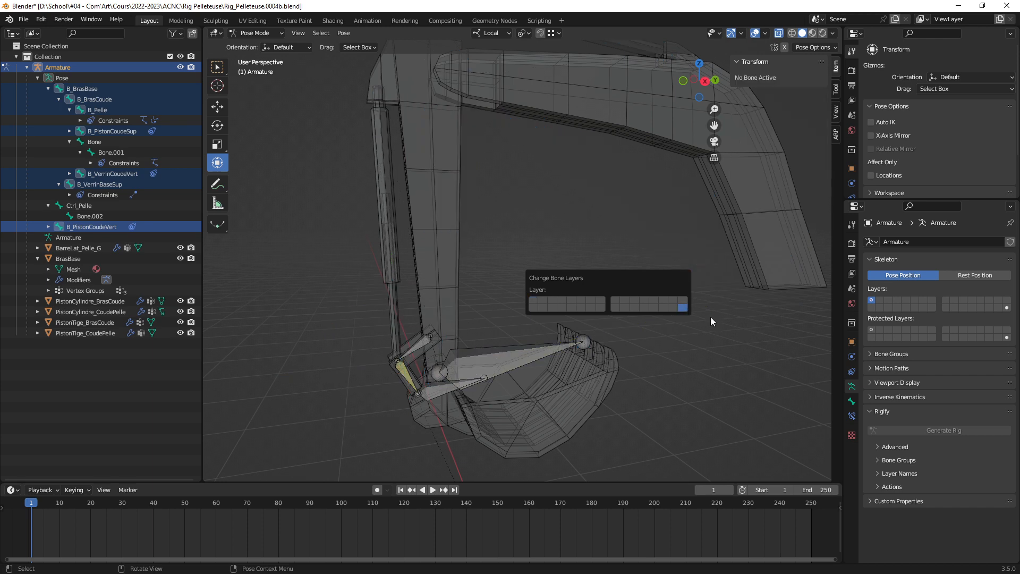
# Select Bone and its linked Bone.001 beside the bucket, and move both to the last armature layer
pyautogui.scroll(2, 413, 366)
pyautogui.keyDown('shift'); pyautogui.moveTo(410, 348); pyautogui.dragTo(459, 292, button='middle'); pyautogui.keyUp('shift')
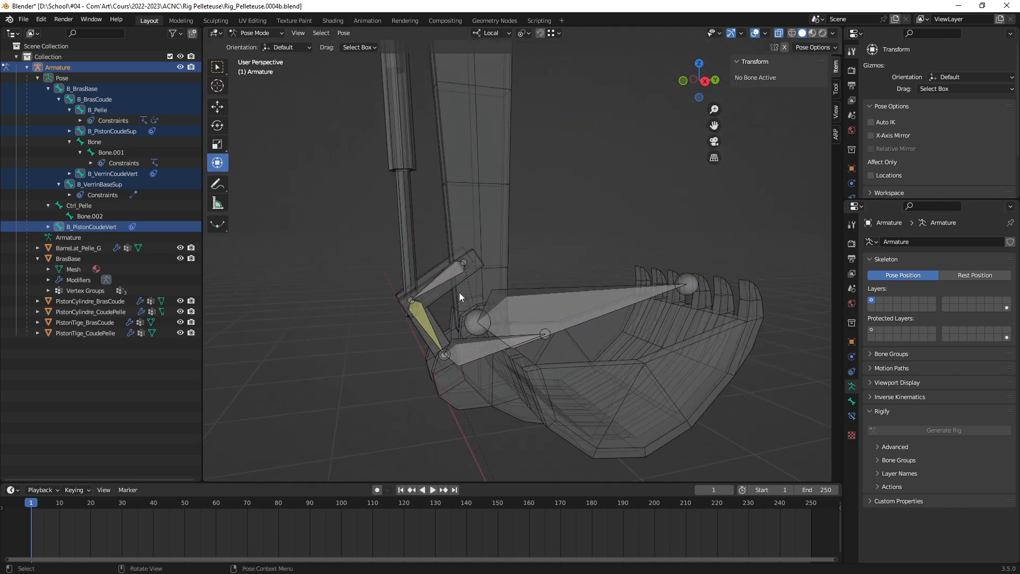
pyautogui.click(451, 277)
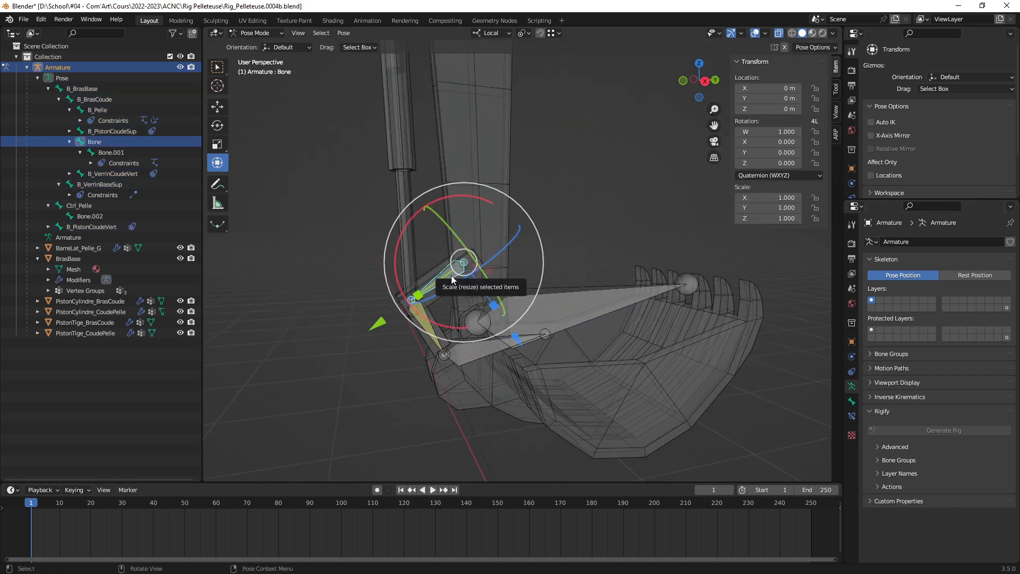
pyautogui.press('l')
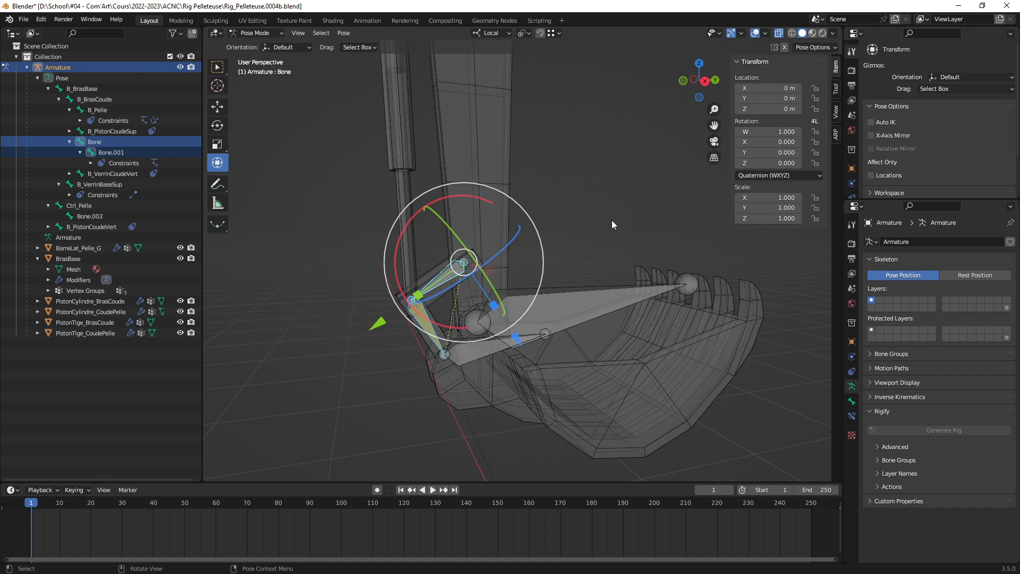
pyautogui.press('m')
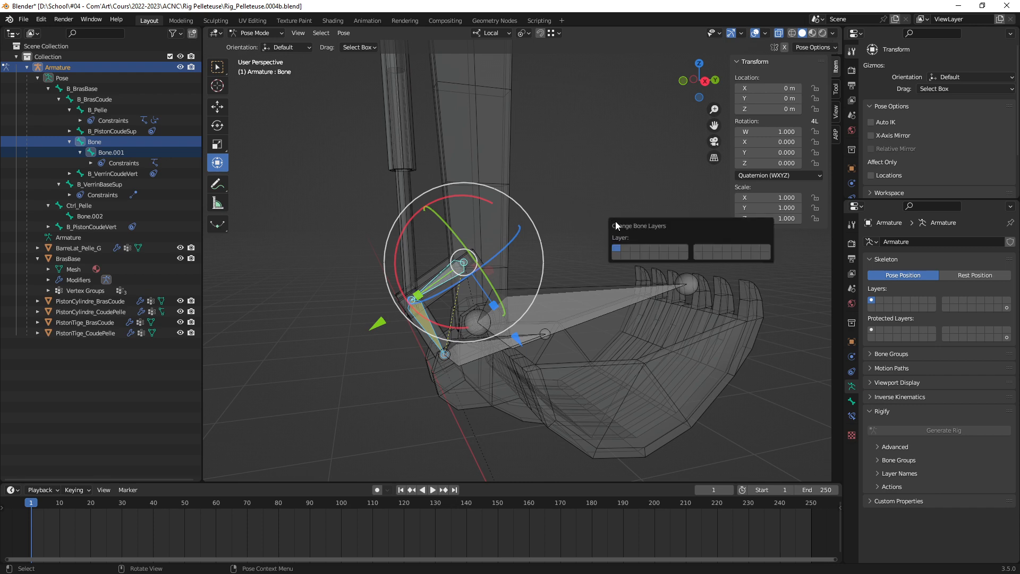
pyautogui.click(764, 257)
# Select Bone.002 at the base of the bucket and move it to the last armature layer
pyautogui.scroll(3, 479, 351)
pyautogui.click(441, 416)
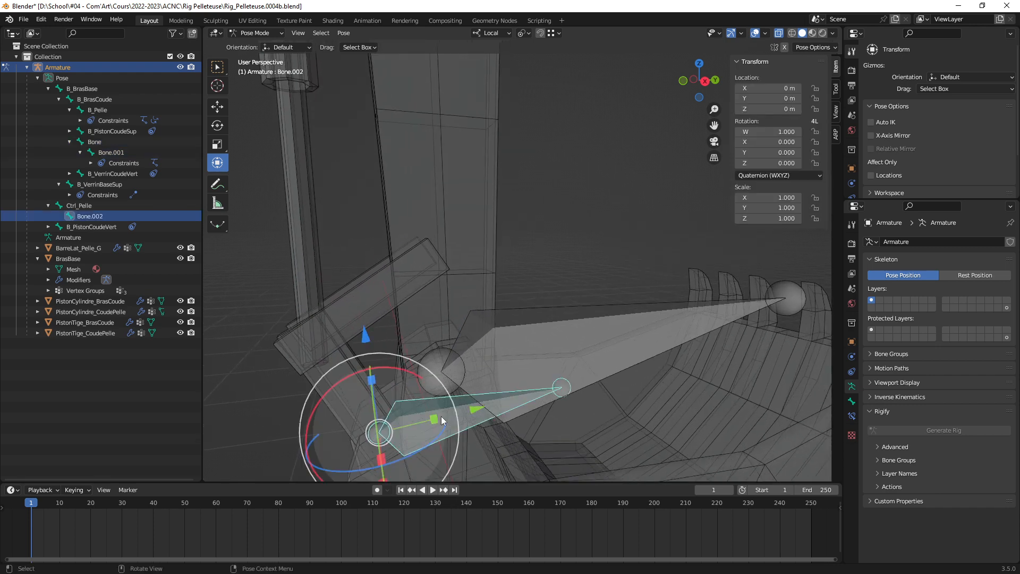
pyautogui.keyDown('shift'); pyautogui.moveTo(441, 417); pyautogui.dragTo(515, 216, button='middle'); pyautogui.keyUp('shift')
pyautogui.press('m')
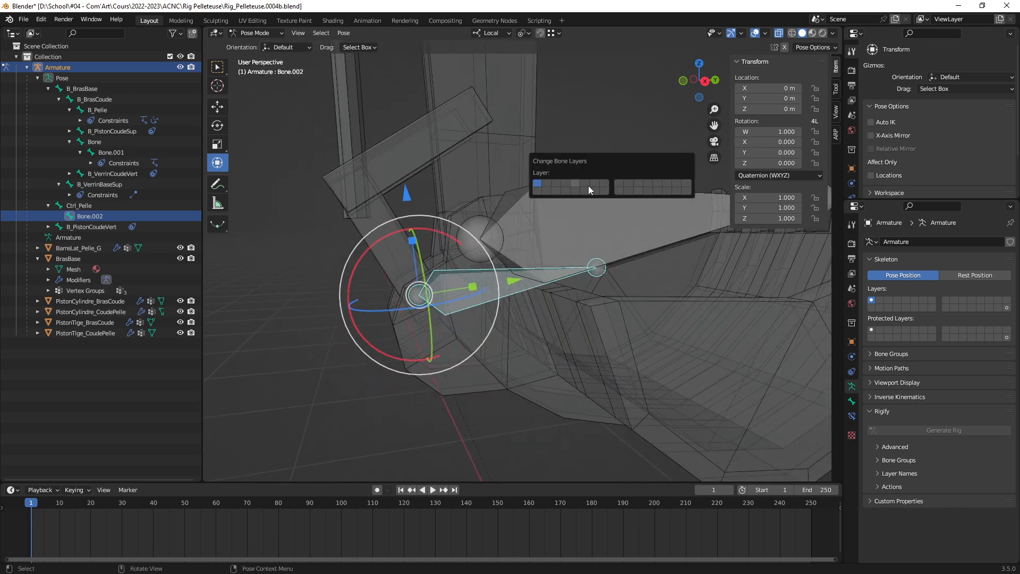
pyautogui.click(687, 190)
# Repeatedly show and hide the last armature layer alongside the first to compare the control bone with the full rig
pyautogui.moveTo(540, 238); pyautogui.dragTo(508, 324, button='middle')
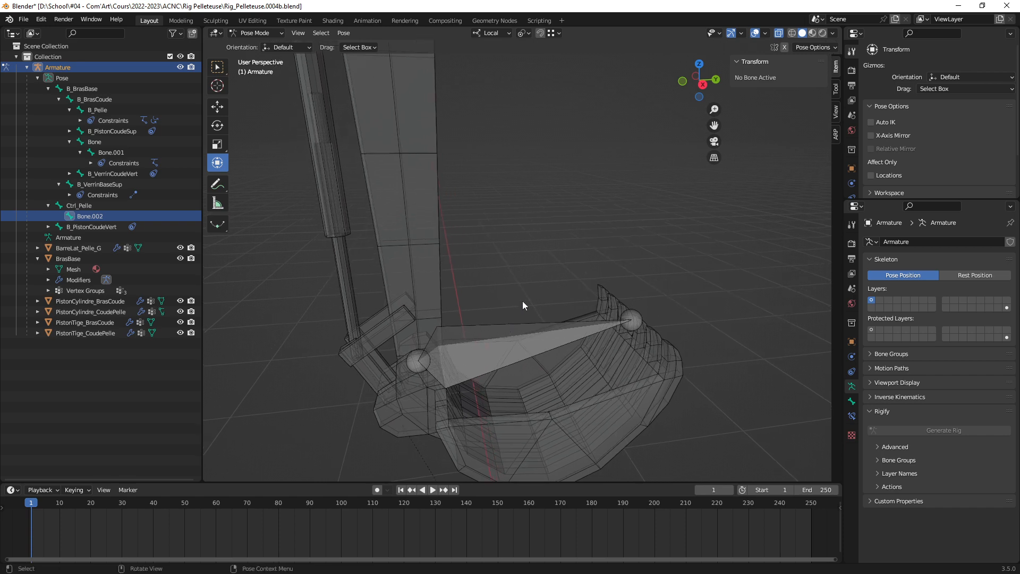
pyautogui.keyDown('ctrl'); pyautogui.moveTo(523, 305); pyautogui.dragTo(516, 328, button='middle'); pyautogui.keyUp('ctrl')
pyautogui.scroll(-3, 518, 309)
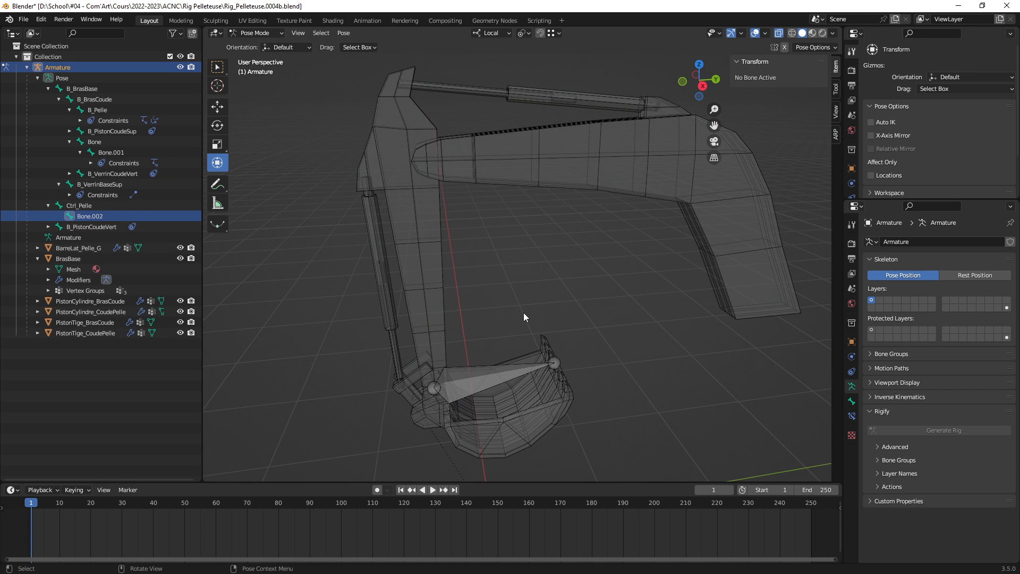
pyautogui.moveTo(497, 346); pyautogui.dragTo(509, 343, button='middle')
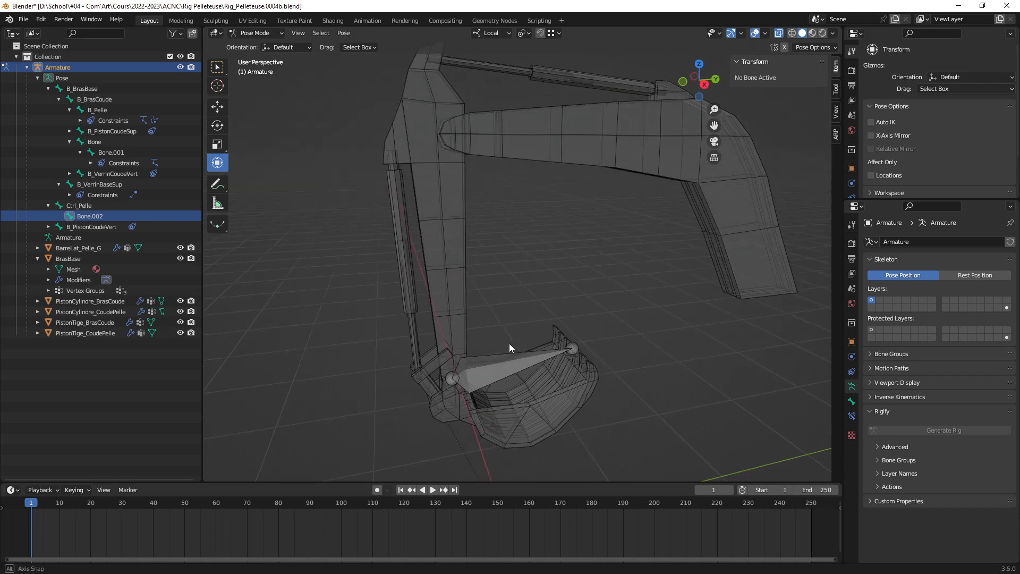
pyautogui.keyDown('shift'); pyautogui.click(1006, 308); pyautogui.keyUp('shift')
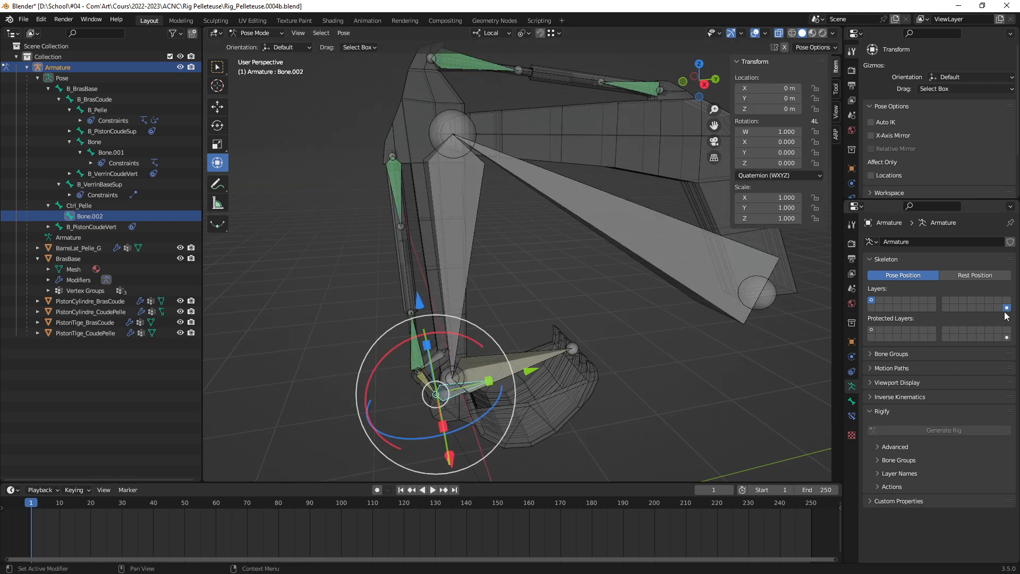
pyautogui.moveTo(615, 306); pyautogui.dragTo(553, 299, button='middle')
pyautogui.scroll(-1, 606, 304)
pyautogui.keyDown('shift'); pyautogui.click(1007, 308); pyautogui.keyUp('shift')
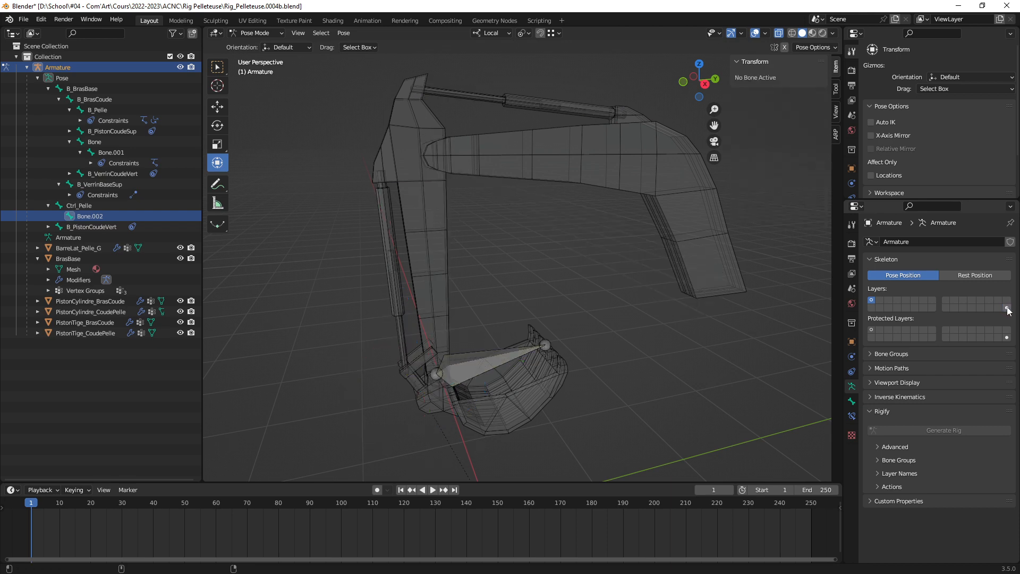
pyautogui.keyDown('shift'); pyautogui.click(1007, 308); pyautogui.keyUp('shift')
pyautogui.keyDown('shift'); pyautogui.click(1007, 308); pyautogui.keyUp('shift')
pyautogui.keyDown('shift'); pyautogui.click(1007, 307); pyautogui.keyUp('shift')
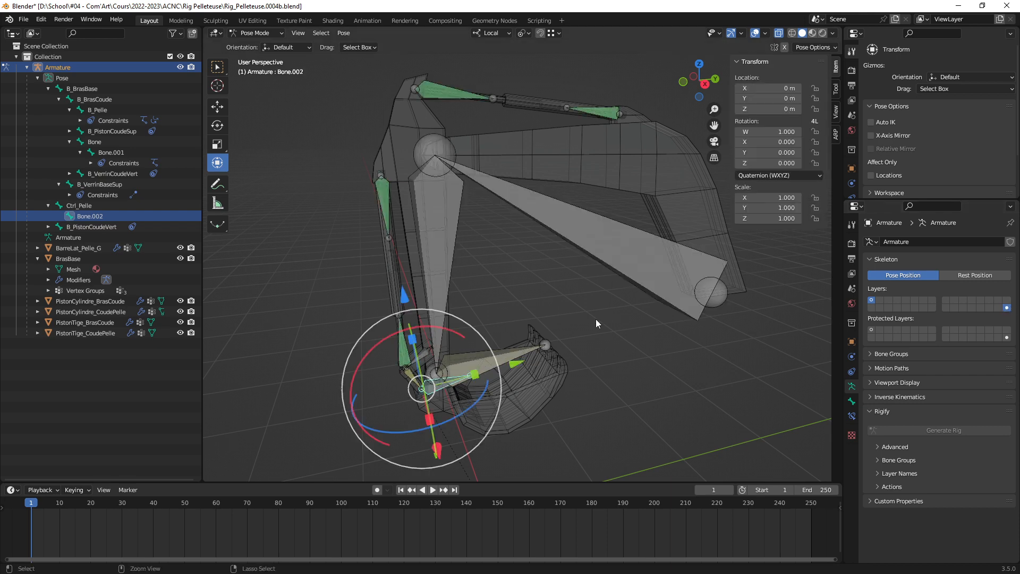
pyautogui.moveTo(595, 319); pyautogui.dragTo(670, 336, button='middle')
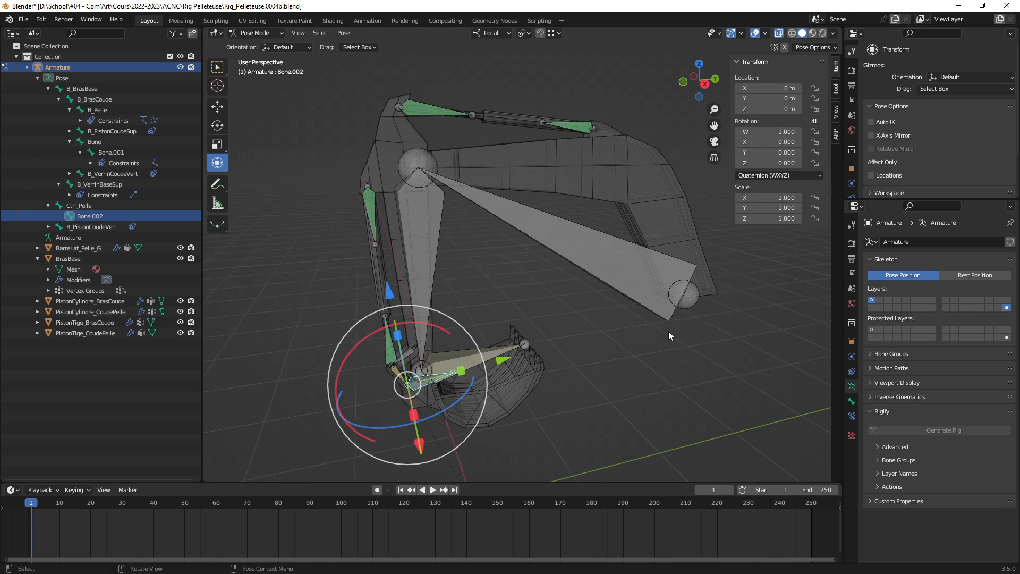
pyautogui.click(1007, 307)
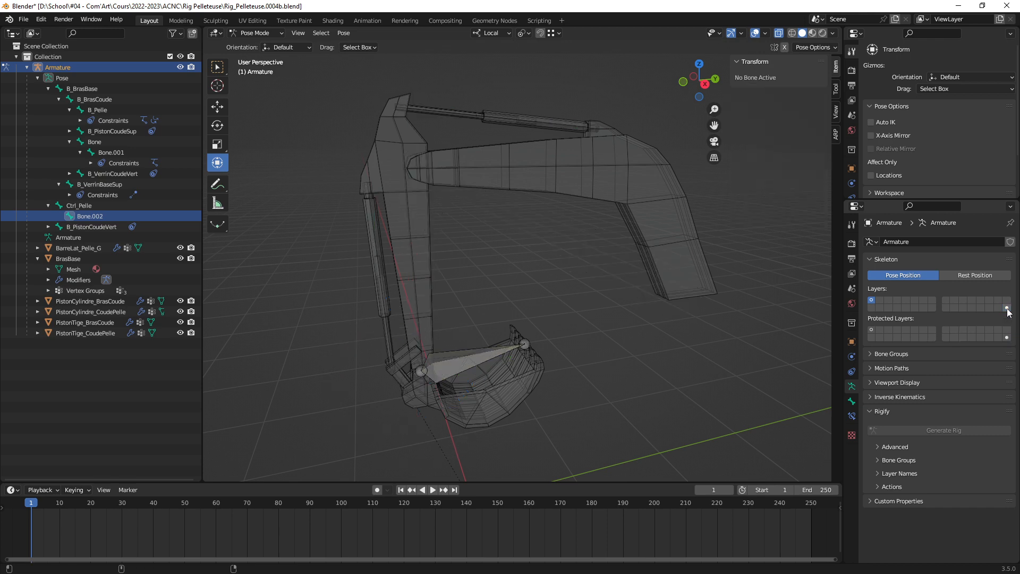
pyautogui.keyDown('shift'); pyautogui.click(1007, 308); pyautogui.keyUp('shift')
pyautogui.click(1007, 309)
pyautogui.keyDown('shift'); pyautogui.click(1007, 308); pyautogui.keyUp('shift')
pyautogui.click(1007, 308)
pyautogui.keyDown('shift'); pyautogui.click(1007, 308); pyautogui.keyUp('shift')
pyautogui.click(1007, 308)
pyautogui.keyDown('shift'); pyautogui.click(1007, 308); pyautogui.keyUp('shift')
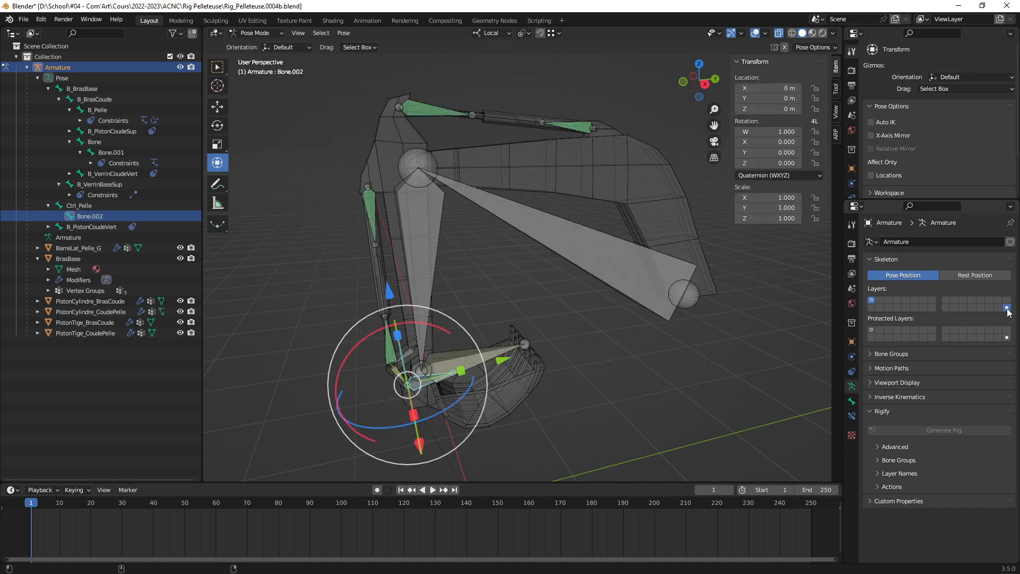
pyautogui.click(1007, 308)
pyautogui.keyDown('shift'); pyautogui.click(1007, 309); pyautogui.keyUp('shift')
pyautogui.click(1007, 308)
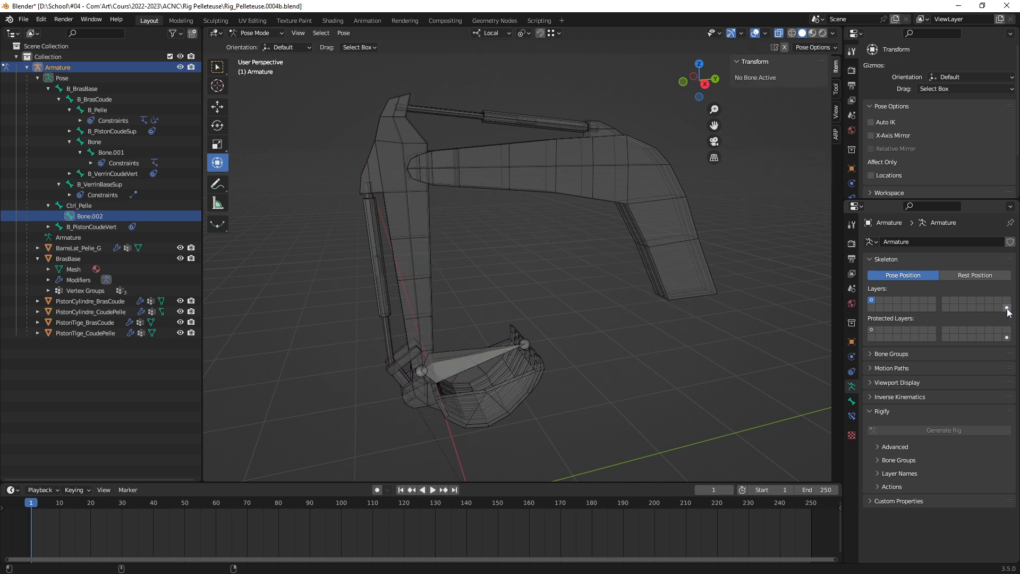
pyautogui.keyDown('shift'); pyautogui.click(1007, 308); pyautogui.keyUp('shift')
pyautogui.click(1007, 309)
pyautogui.keyDown('shift'); pyautogui.click(1007, 308); pyautogui.keyUp('shift')
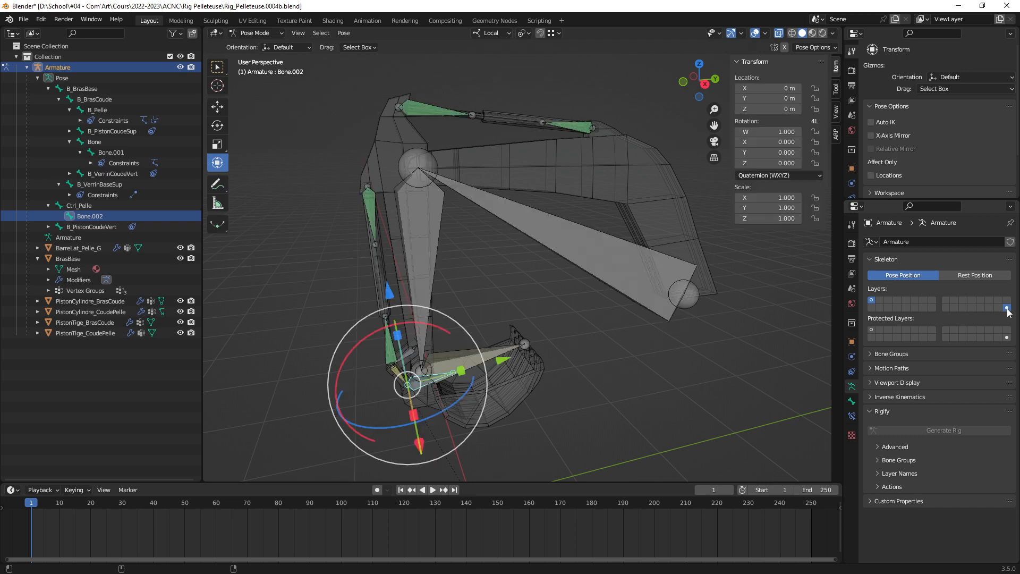
pyautogui.click(1007, 309)
pyautogui.keyDown('shift'); pyautogui.click(1007, 309); pyautogui.keyUp('shift')
# Display several other armature layers one at a time, ending on the first layer
pyautogui.click(872, 301)
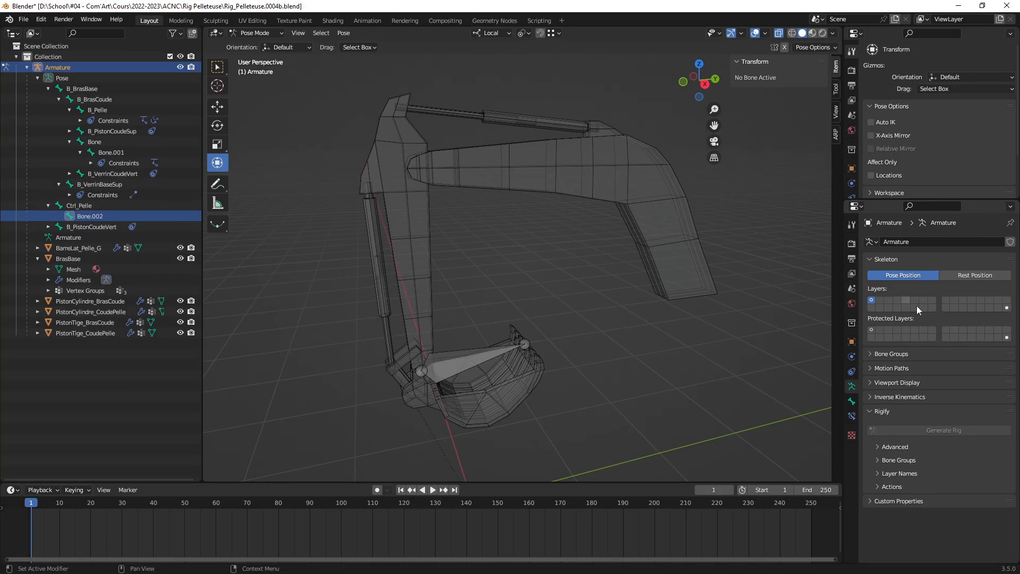
pyautogui.click(1006, 307)
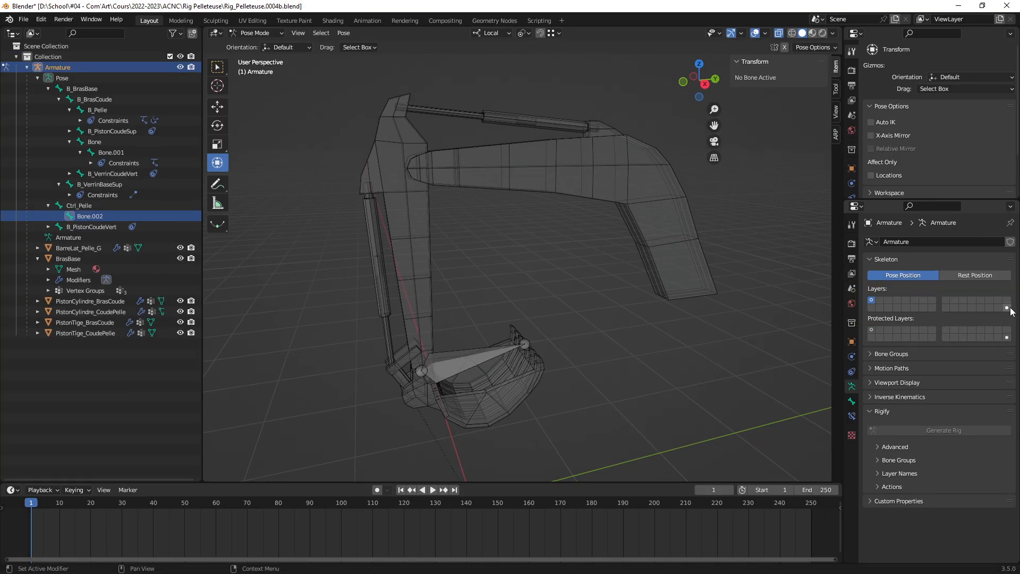
pyautogui.click(949, 300)
pyautogui.click(897, 307)
pyautogui.click(931, 298)
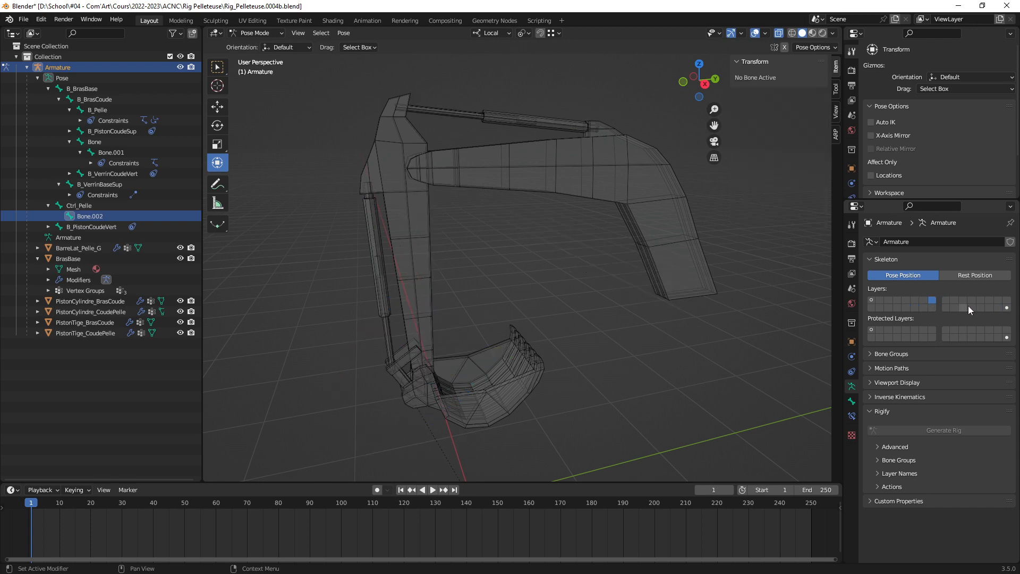
pyautogui.click(968, 307)
pyautogui.click(906, 299)
pyautogui.click(872, 299)
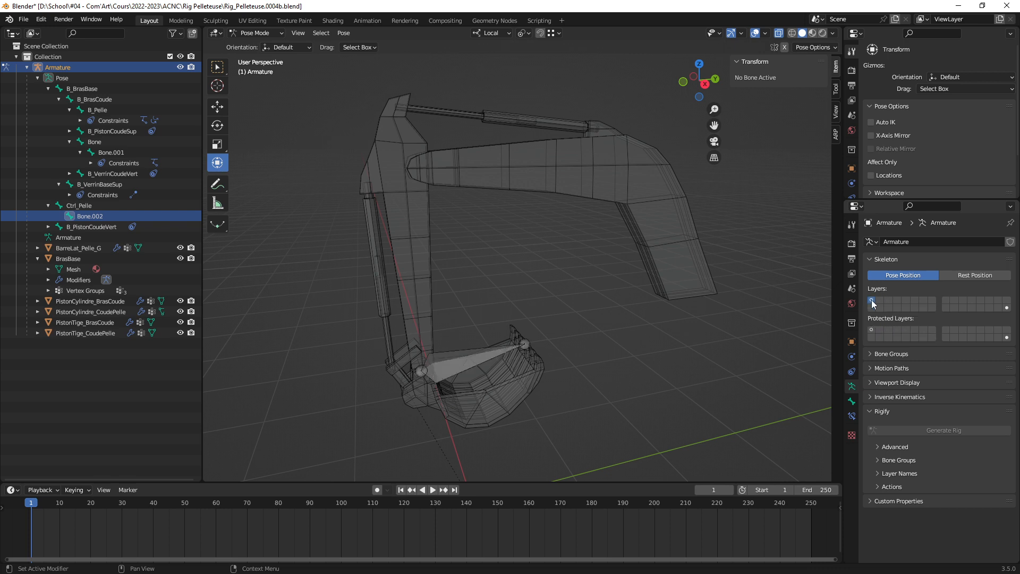
# Show additional armature layers together with the first, including the last one, and return to displaying only the first layer
pyautogui.keyDown('shift'); pyautogui.click(991, 308); pyautogui.keyUp('shift')
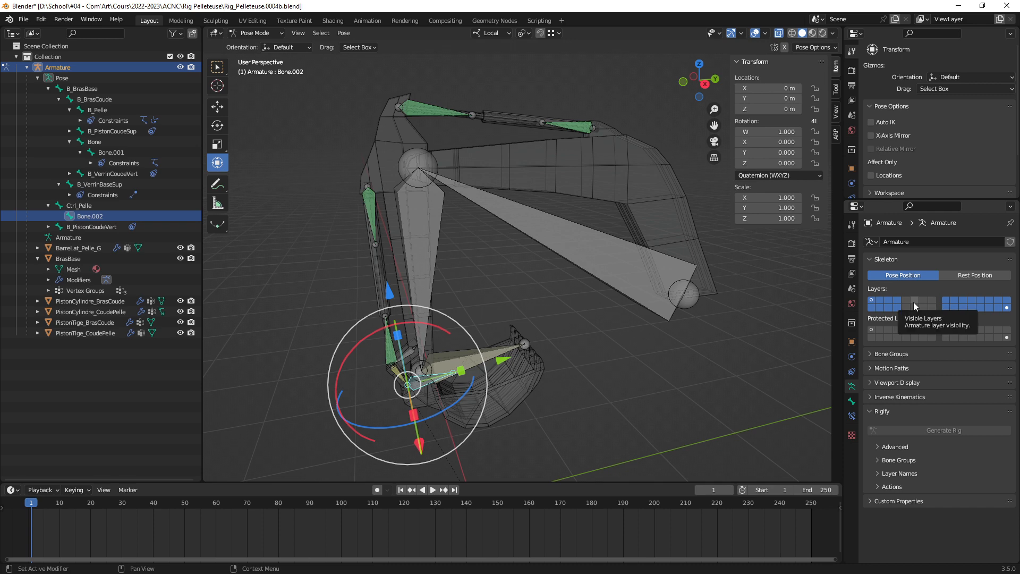
pyautogui.click(871, 302)
pyautogui.keyDown('shift'); pyautogui.click(1006, 307); pyautogui.keyUp('shift')
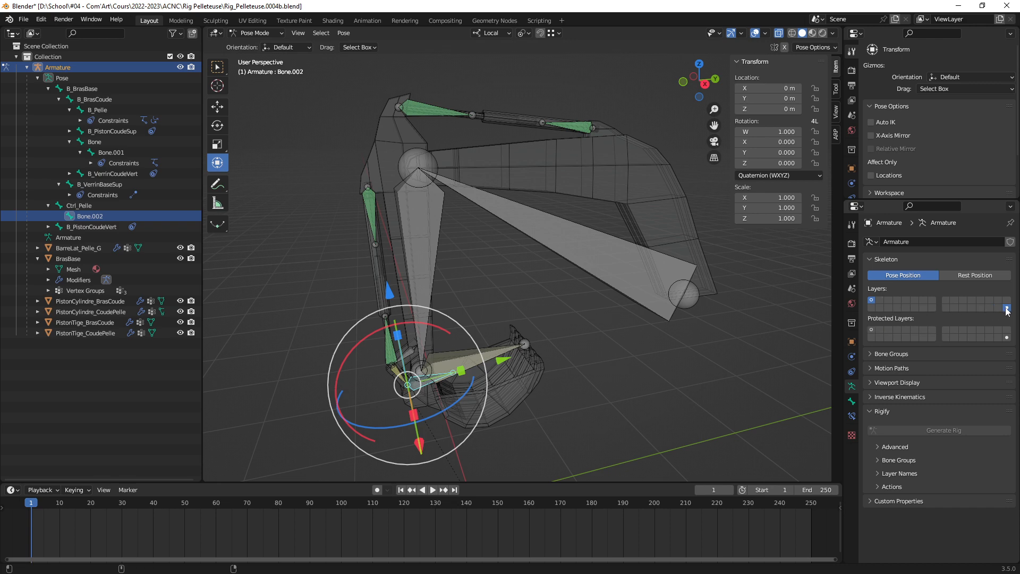
pyautogui.click(870, 301)
# Select the Ctrl_Pelle control bone in the bucket
pyautogui.moveTo(499, 324); pyautogui.dragTo(534, 289, button='middle')
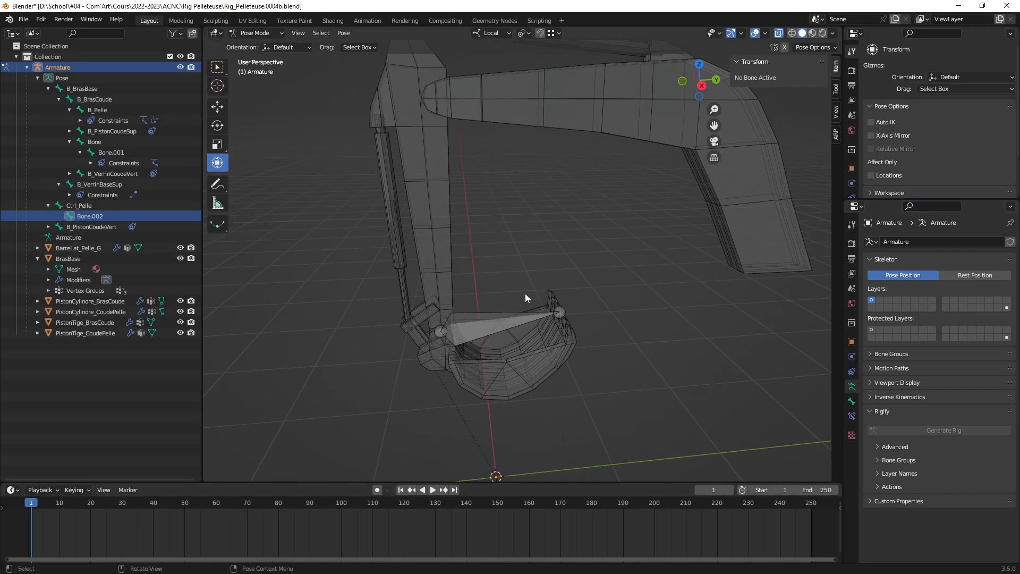
pyautogui.moveTo(525, 297); pyautogui.dragTo(529, 352, button='middle')
pyautogui.click(512, 336)
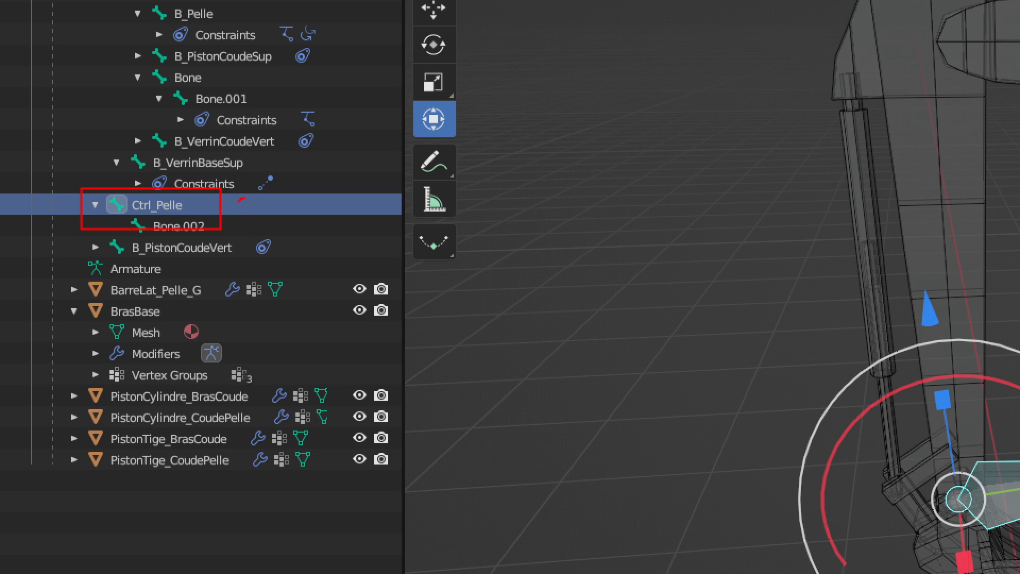
pyautogui.moveTo(243, 201)
pyautogui.mouseDown()
pyautogui.moveTo(250, 210)
pyautogui.moveTo(345, 209)
pyautogui.mouseUp()
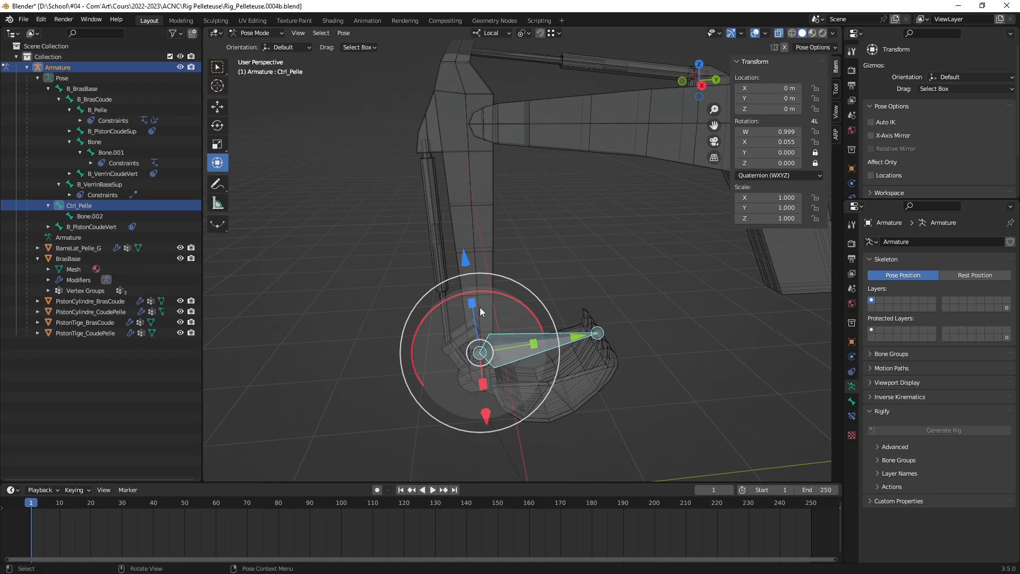
pyautogui.moveTo(497, 326); pyautogui.dragTo(480, 264, button='middle')
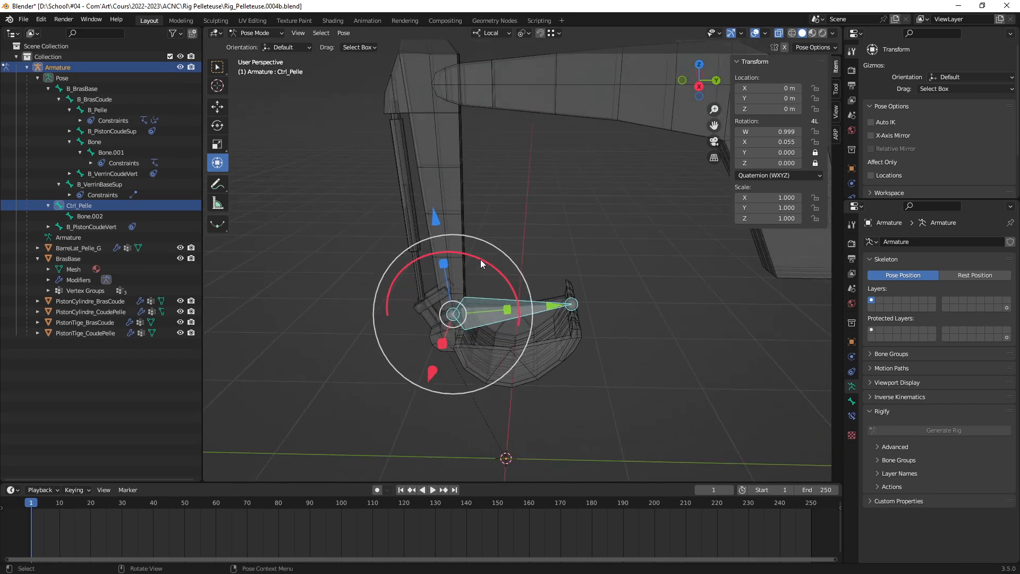
# Test rotating and moving the Ctrl_Pelle bone to drive the excavator arm, undoing each pose change
pyautogui.moveTo(481, 259)
pyautogui.mouseDown()
pyautogui.moveTo(506, 286)
pyautogui.moveTo(487, 266)
pyautogui.mouseUp()
pyautogui.hotkey('ctrl', 'z')
pyautogui.moveTo(437, 372); pyautogui.dragTo(341, 330)
pyautogui.scroll(-2, 514, 310)
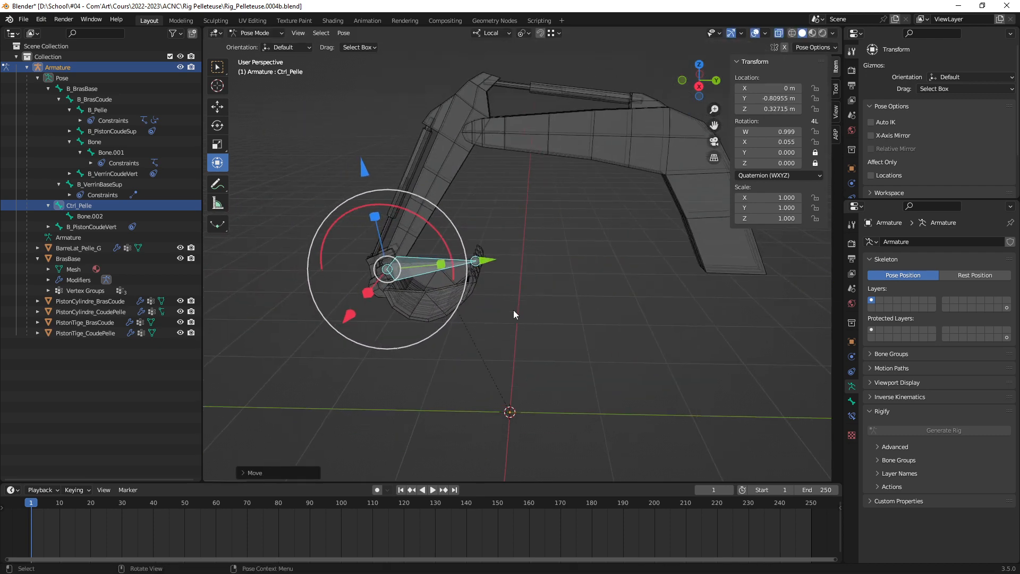
pyautogui.keyDown('shift'); pyautogui.moveTo(513, 310); pyautogui.dragTo(539, 281, button='middle'); pyautogui.keyUp('shift')
pyautogui.hotkey('ctrl', 'z')
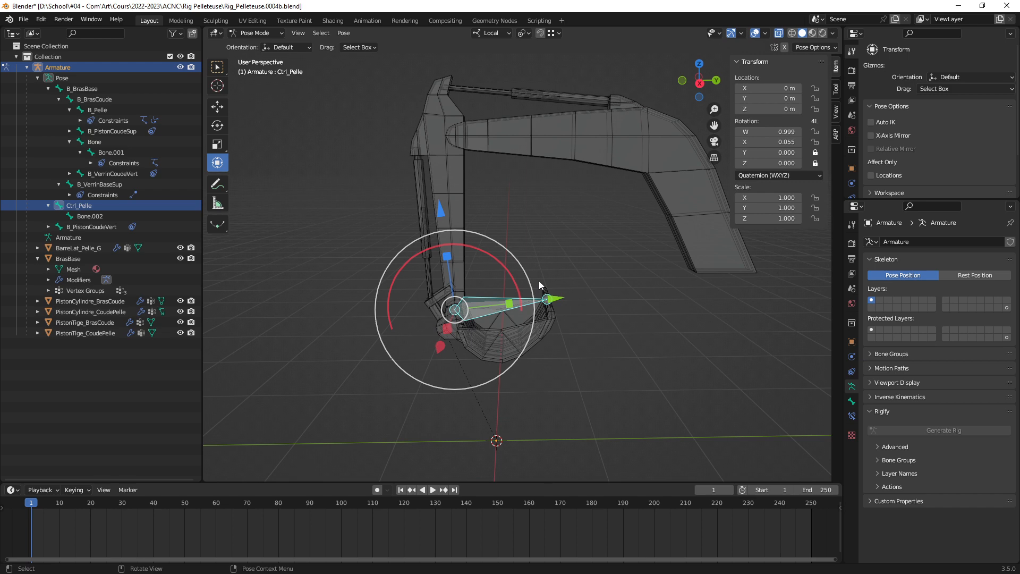
# Switch the armature from Pose Mode to Object Mode and turn off the X-ray display
pyautogui.moveTo(553, 284)
pyautogui.mouseDown(button='middle')
pyautogui.moveTo(543, 303)
pyautogui.moveTo(451, 301)
pyautogui.moveTo(493, 291)
pyautogui.moveTo(482, 273)
pyautogui.moveTo(433, 285)
pyautogui.moveTo(474, 292)
pyautogui.moveTo(492, 285)
pyautogui.moveTo(484, 275)
pyautogui.moveTo(548, 266)
pyautogui.mouseUp(button='middle')
pyautogui.scroll(2, 546, 247)
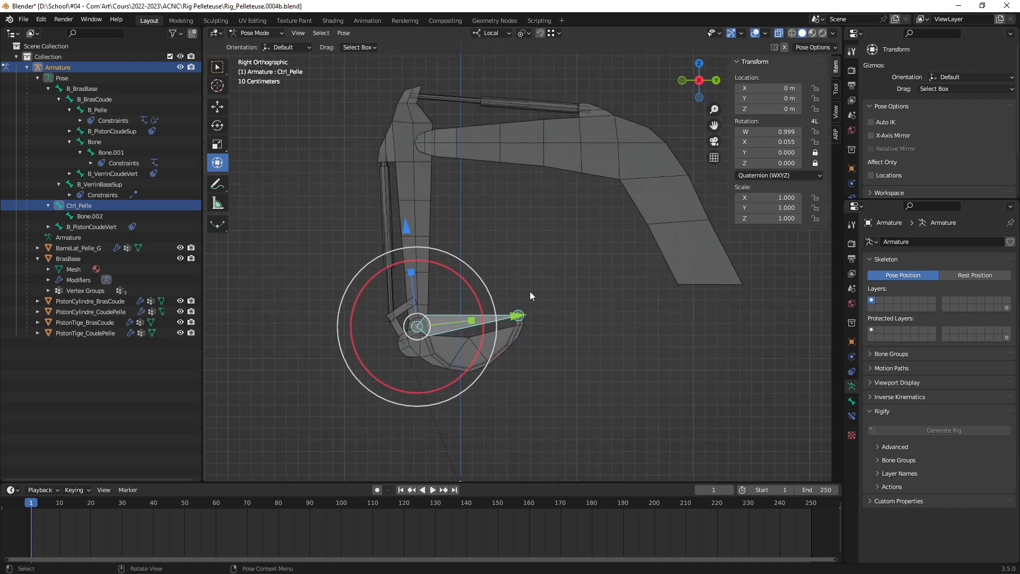
pyautogui.moveTo(530, 291); pyautogui.dragTo(486, 279, button='middle')
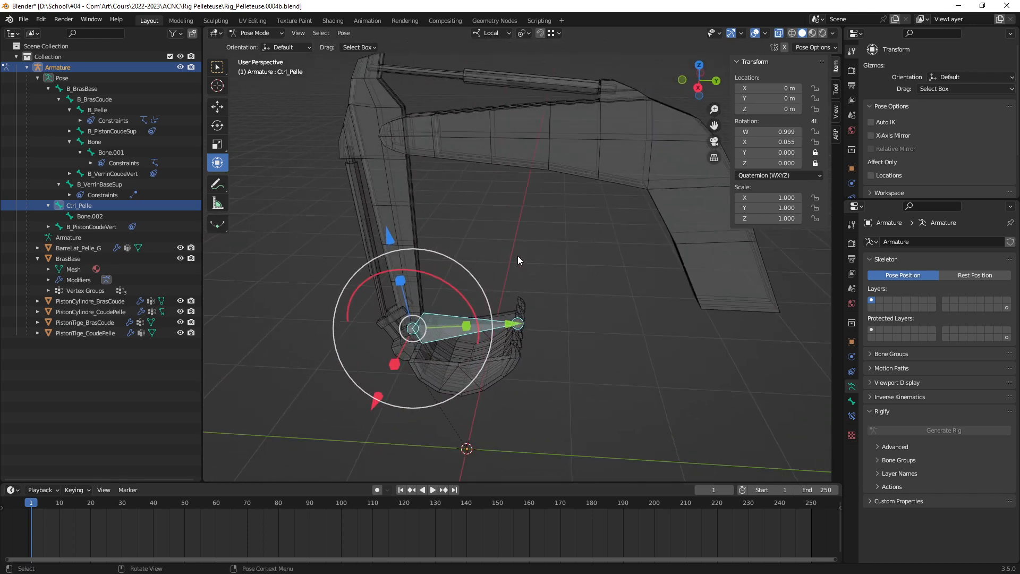
pyautogui.hotkey('ctrl', 'Tab')
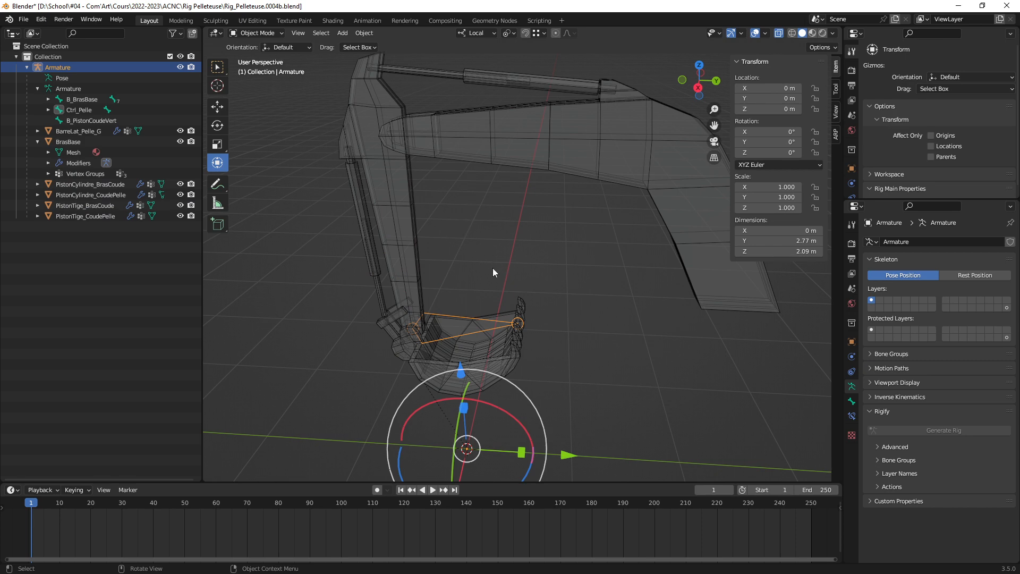
pyautogui.moveTo(492, 267); pyautogui.dragTo(497, 238, button='middle')
pyautogui.hotkey('alt', 'z')
pyautogui.press('KP_3')
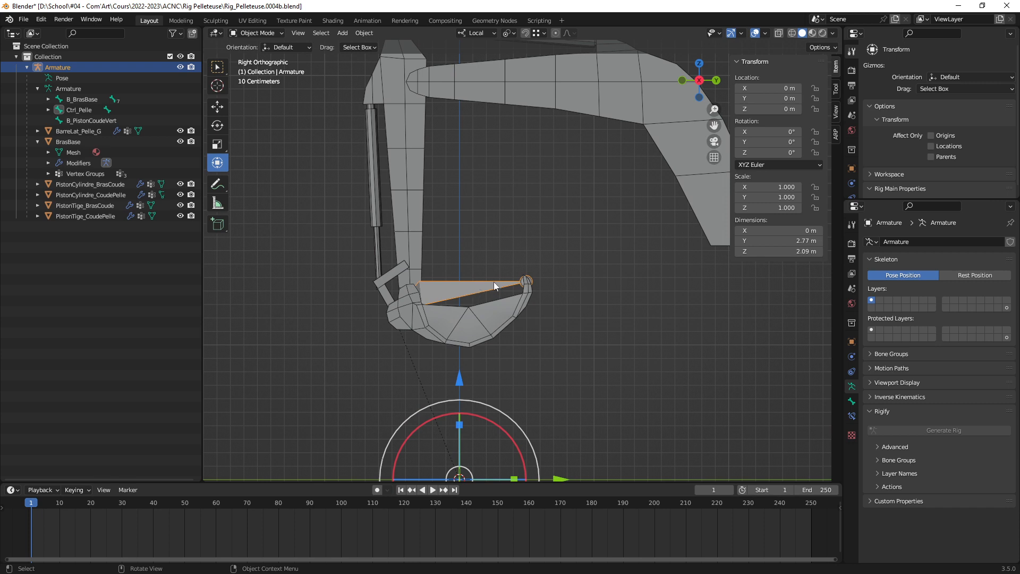
# Clear the armature object's location and rotation
pyautogui.click(359, 35)
pyautogui.moveTo(399, 79)
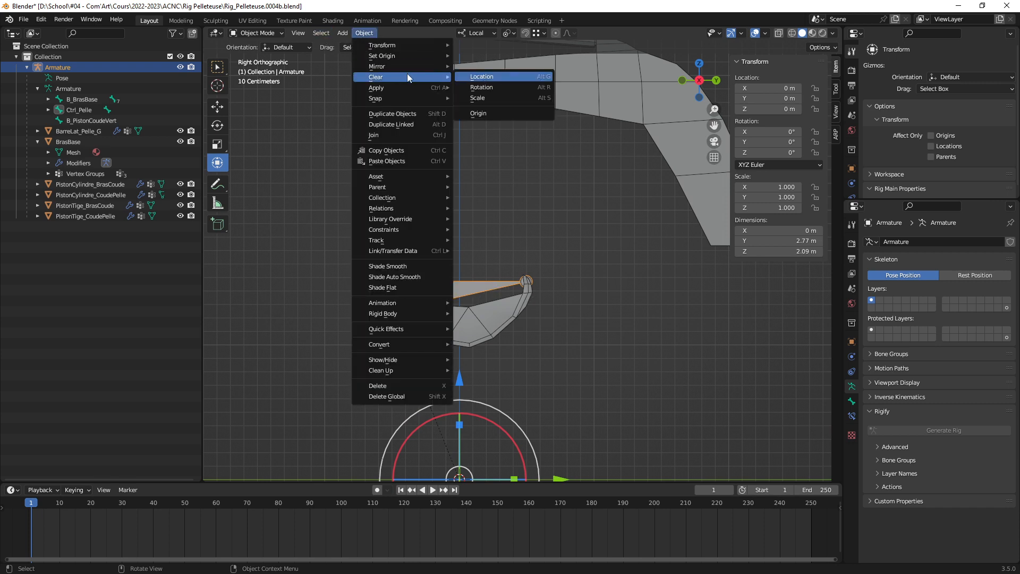
pyautogui.click(492, 77)
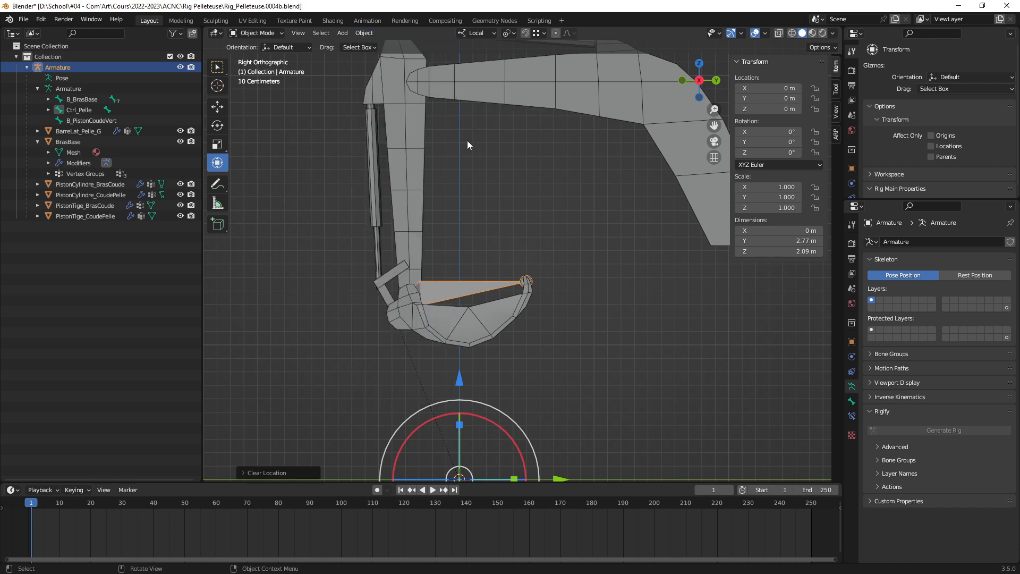
pyautogui.hotkey('alt', 'r')
pyautogui.moveTo(527, 308); pyautogui.dragTo(477, 312, button='middle')
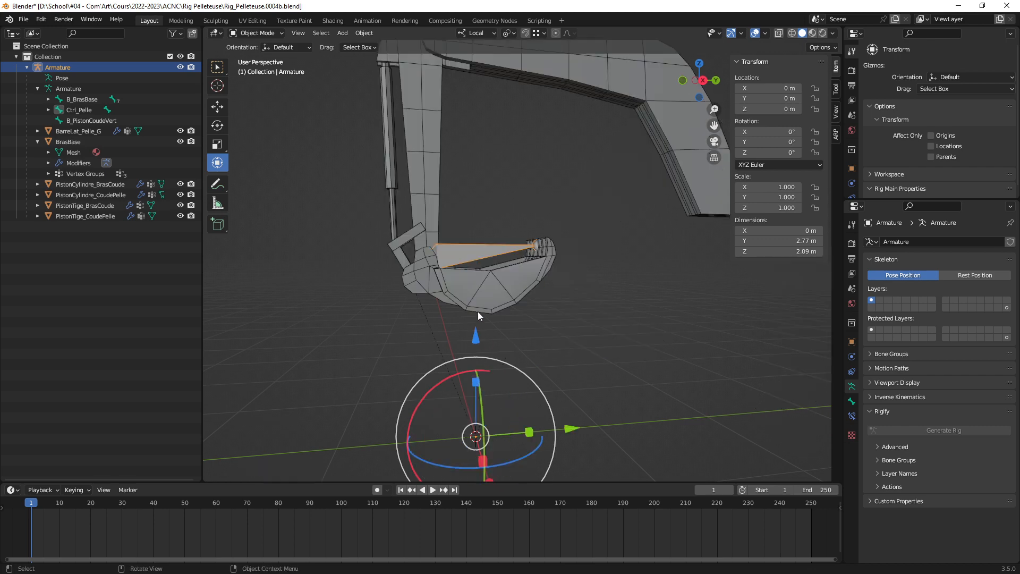
# Put the armature in Pose Mode and examine the Ctrl_Pelle control bone over the bucket
pyautogui.hotkey('ctrl', 'Tab')
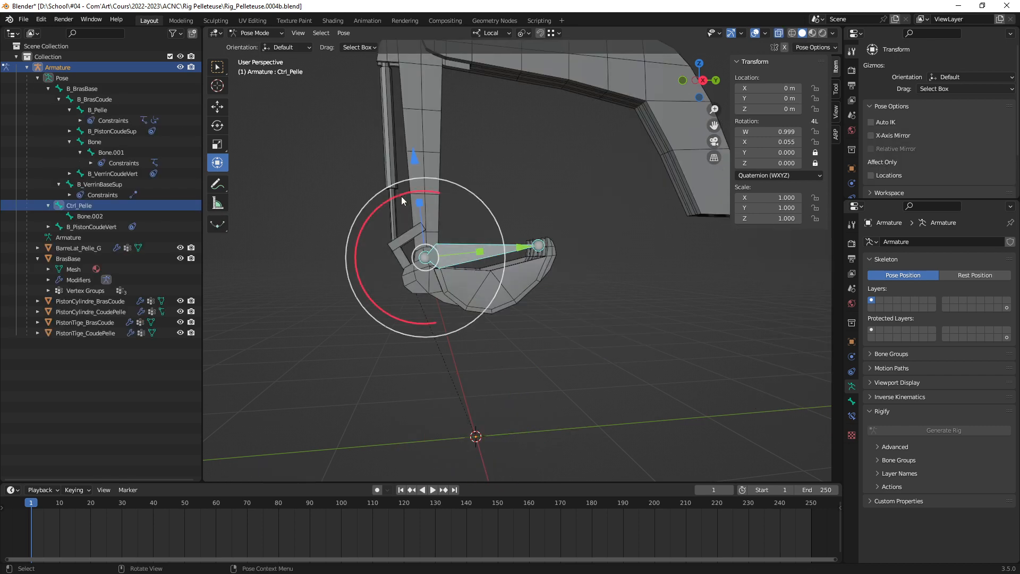
pyautogui.moveTo(401, 196); pyautogui.dragTo(484, 256)
pyautogui.moveTo(540, 306)
pyautogui.mouseDown(button='middle')
pyautogui.moveTo(572, 342)
pyautogui.moveTo(532, 350)
pyautogui.moveTo(558, 319)
pyautogui.moveTo(558, 298)
pyautogui.moveTo(529, 312)
pyautogui.moveTo(552, 299)
pyautogui.moveTo(546, 316)
pyautogui.mouseUp(button='middle')
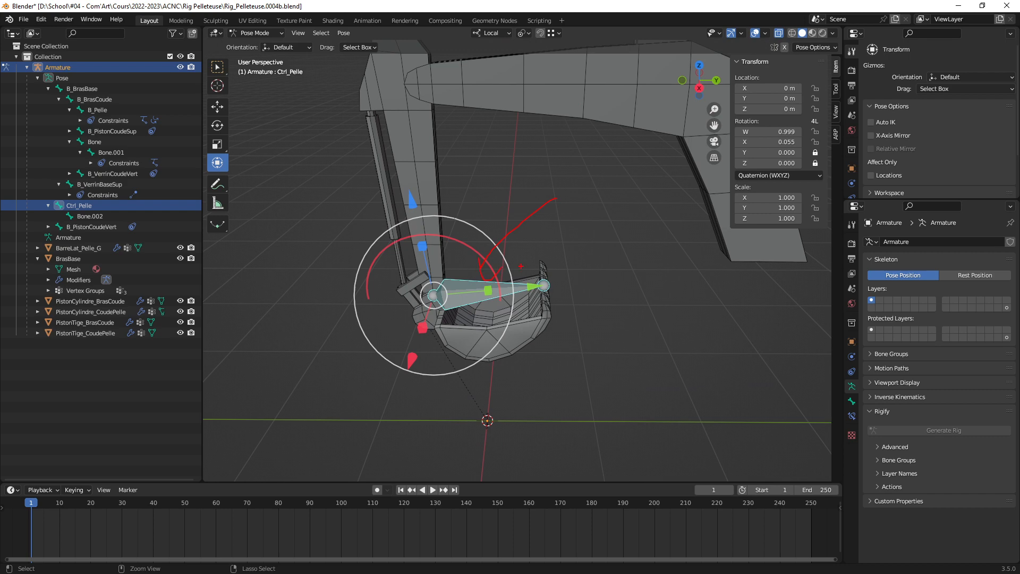
pyautogui.moveTo(520, 266); pyautogui.dragTo(499, 287, button='middle')
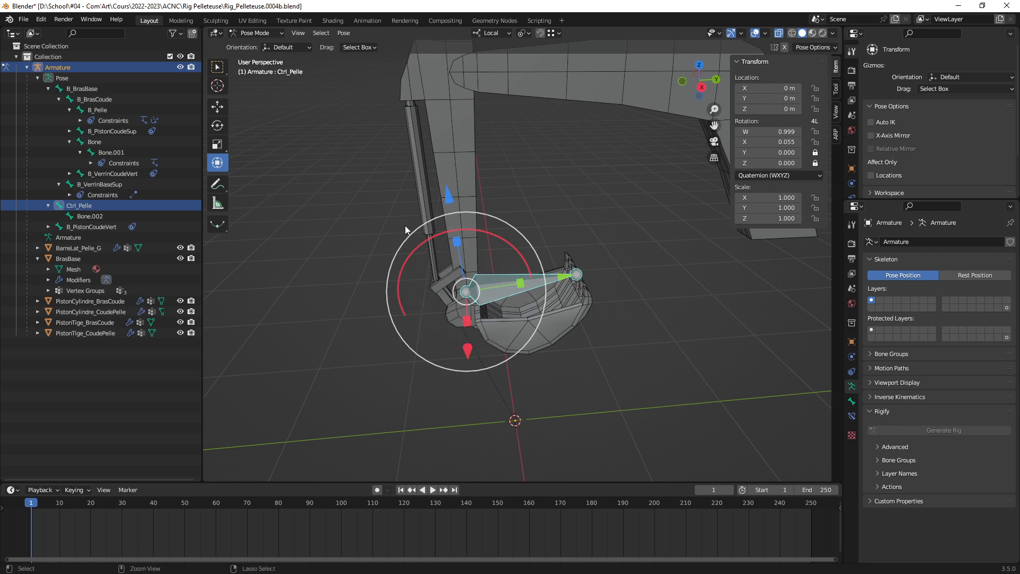
# Switch the armature back to Object Mode and deselect it
pyautogui.hotkey('ctrl', 'Tab')
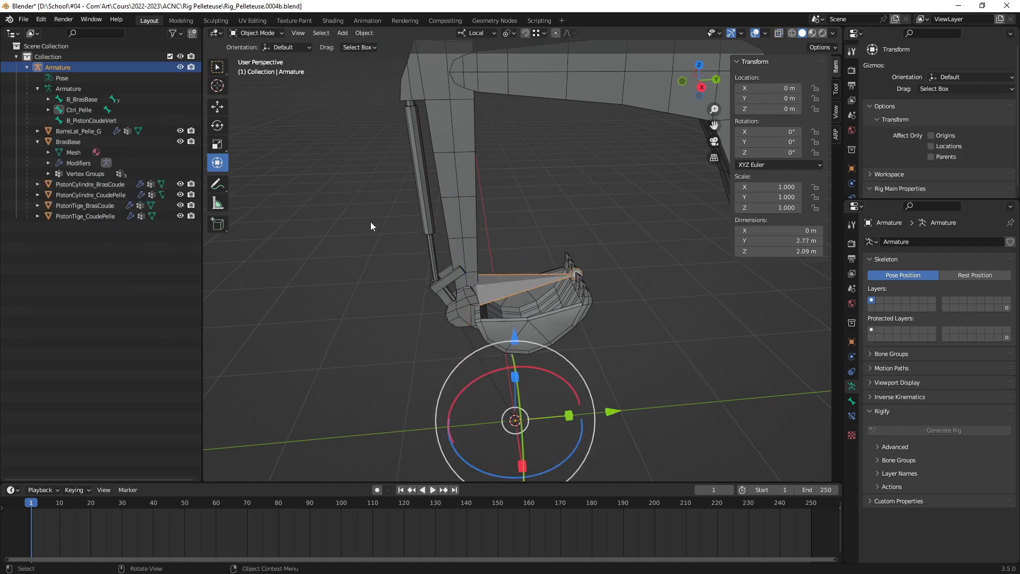
pyautogui.click(369, 371)
pyautogui.moveTo(463, 376); pyautogui.dragTo(496, 378, button='middle')
pyautogui.keyDown('shift'); pyautogui.moveTo(562, 410); pyautogui.dragTo(550, 376, button='middle'); pyautogui.keyUp('shift')
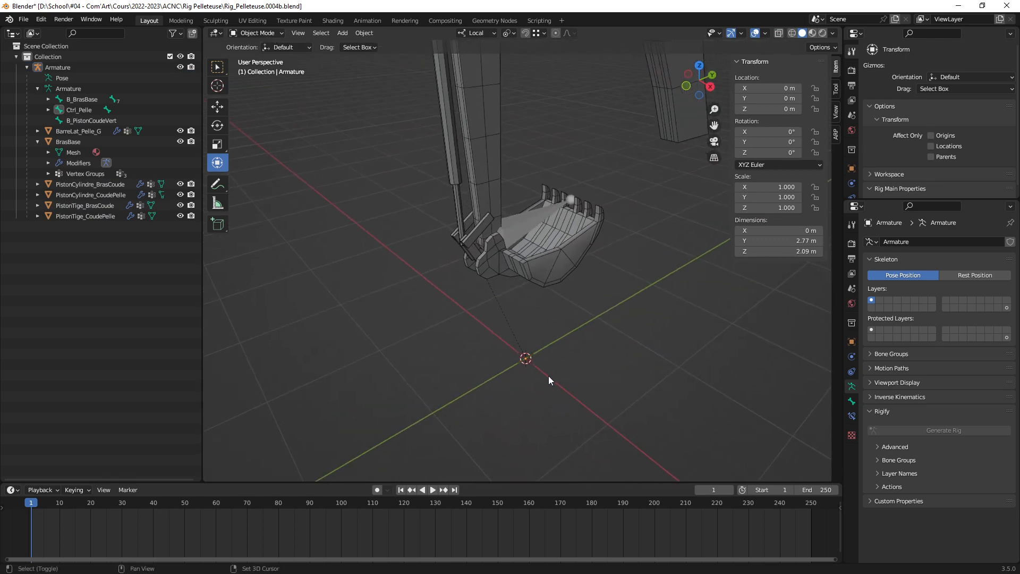
# Add a Bezier circle curve at the world origin and delete it again
pyautogui.hotkey('shift', 'a')
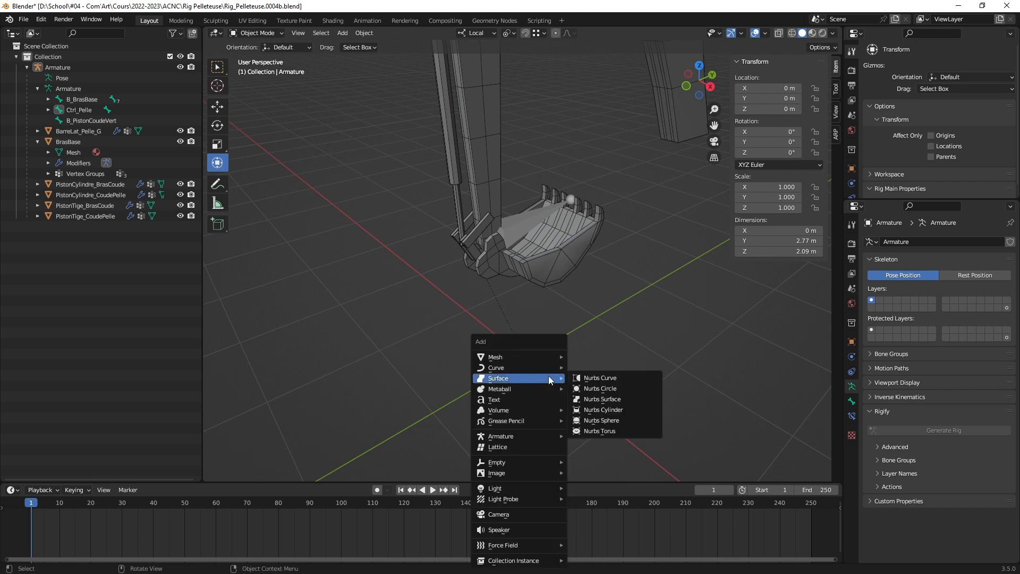
pyautogui.moveTo(543, 368)
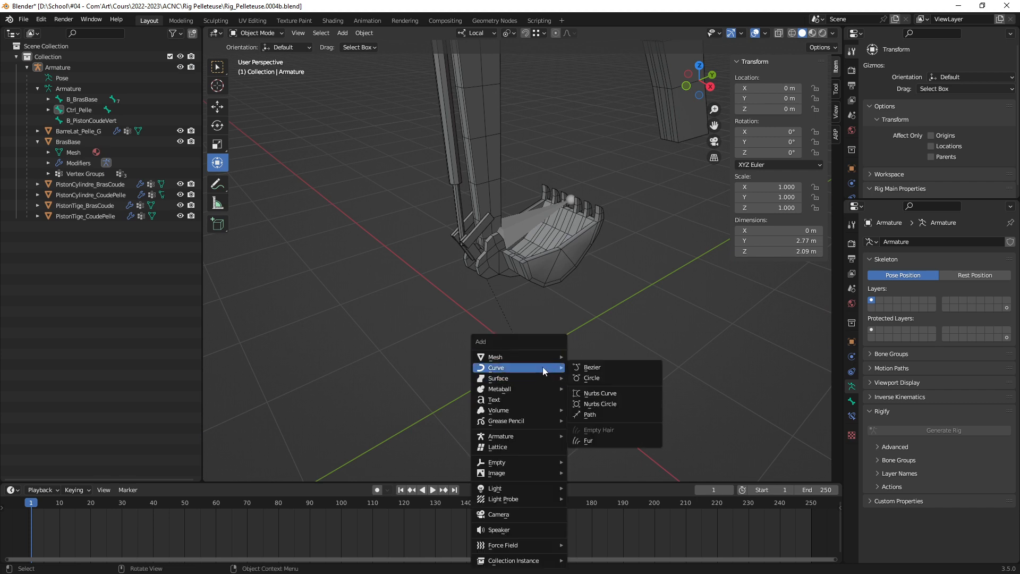
pyautogui.click(604, 377)
pyautogui.moveTo(541, 370)
pyautogui.mouseDown(button='middle')
pyautogui.moveTo(419, 343)
pyautogui.moveTo(583, 360)
pyautogui.moveTo(523, 364)
pyautogui.mouseUp(button='middle')
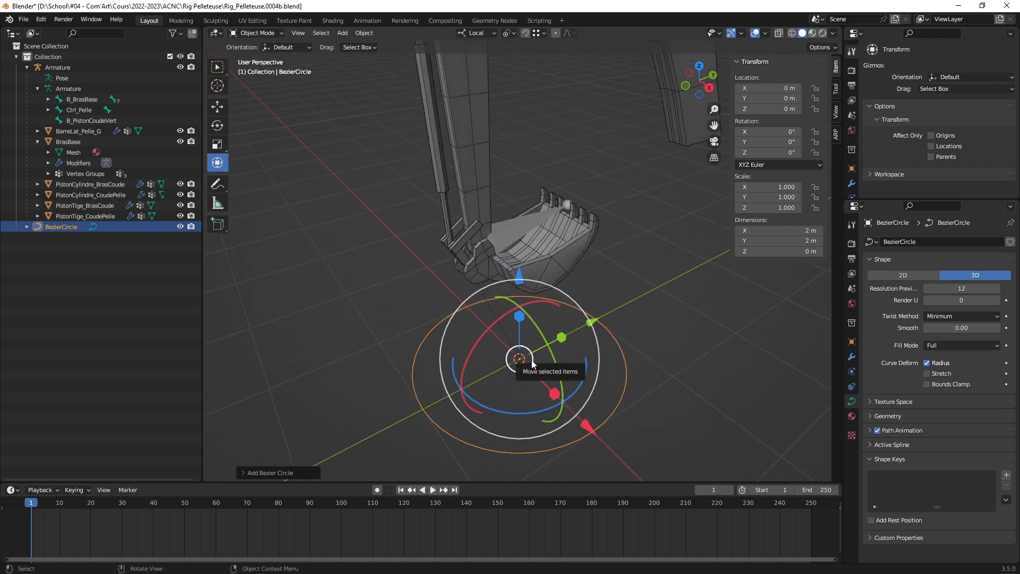
pyautogui.press('Delete')
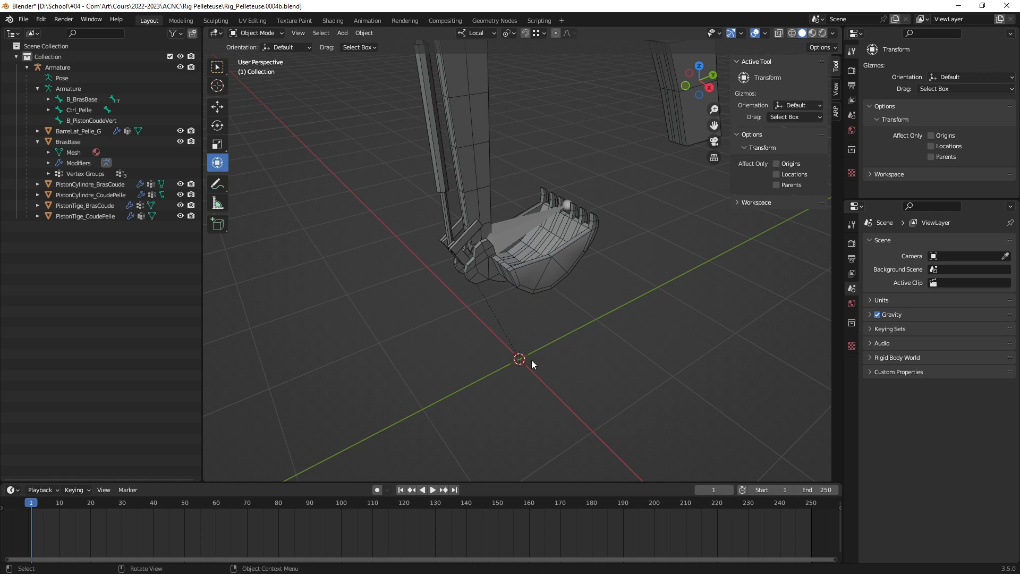
# Add a Bezier curve at the world origin and leave it selected
pyautogui.hotkey('shift', 'a')
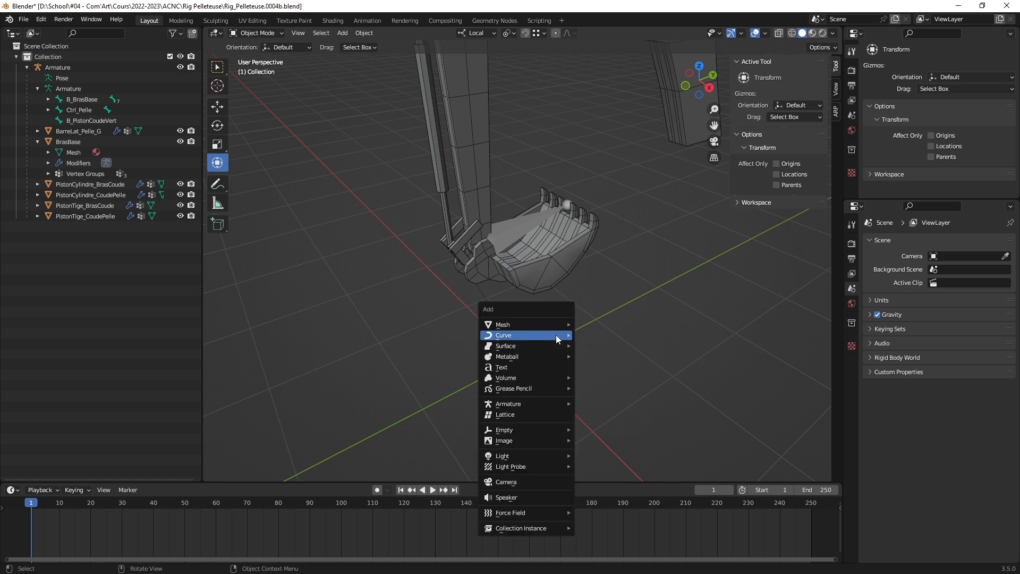
pyautogui.moveTo(555, 335)
pyautogui.click(595, 335)
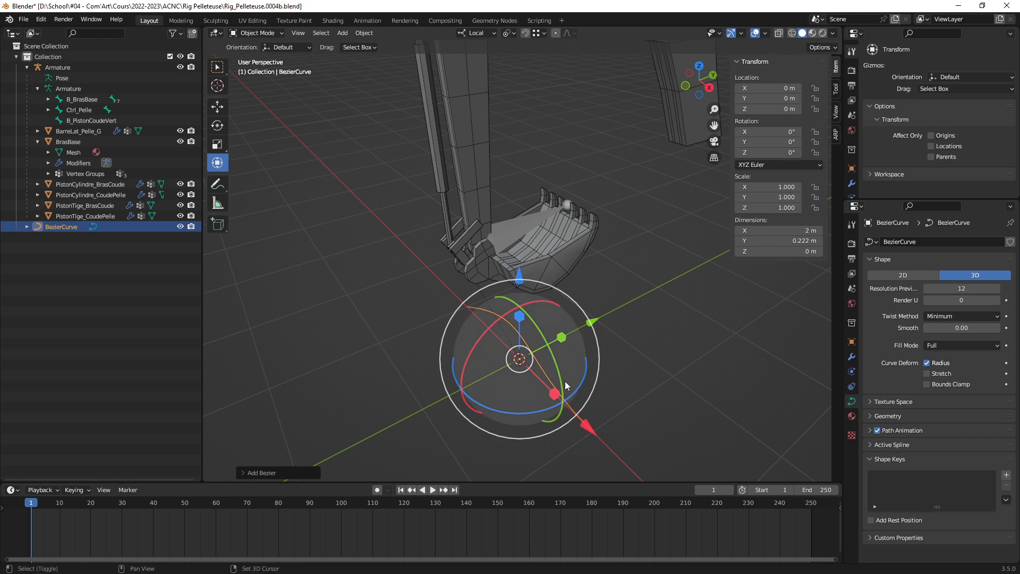
pyautogui.moveTo(566, 381); pyautogui.dragTo(447, 330, button='middle')
pyautogui.click(591, 396)
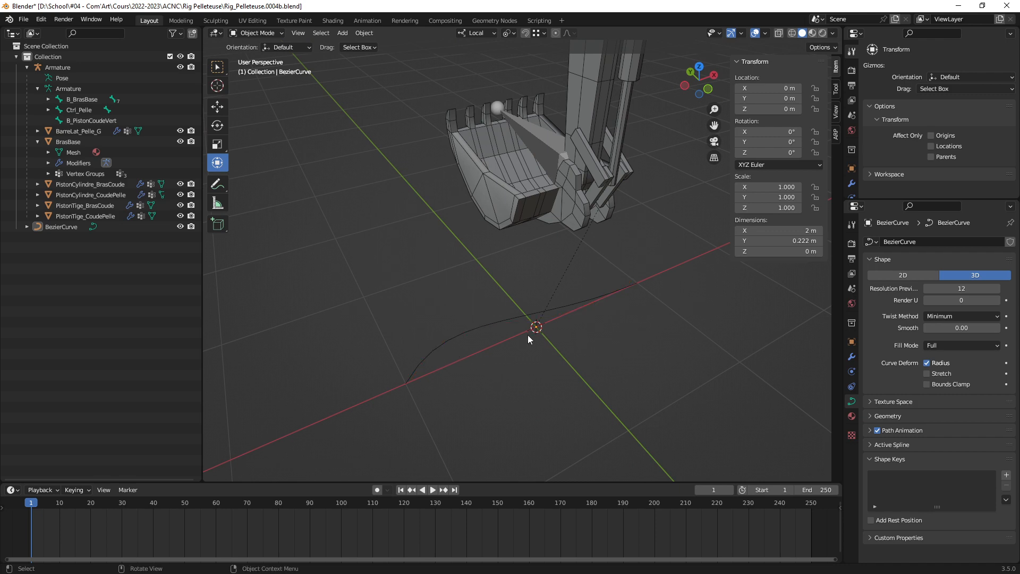
pyautogui.moveTo(529, 338); pyautogui.dragTo(562, 347, button='middle')
pyautogui.click(553, 346)
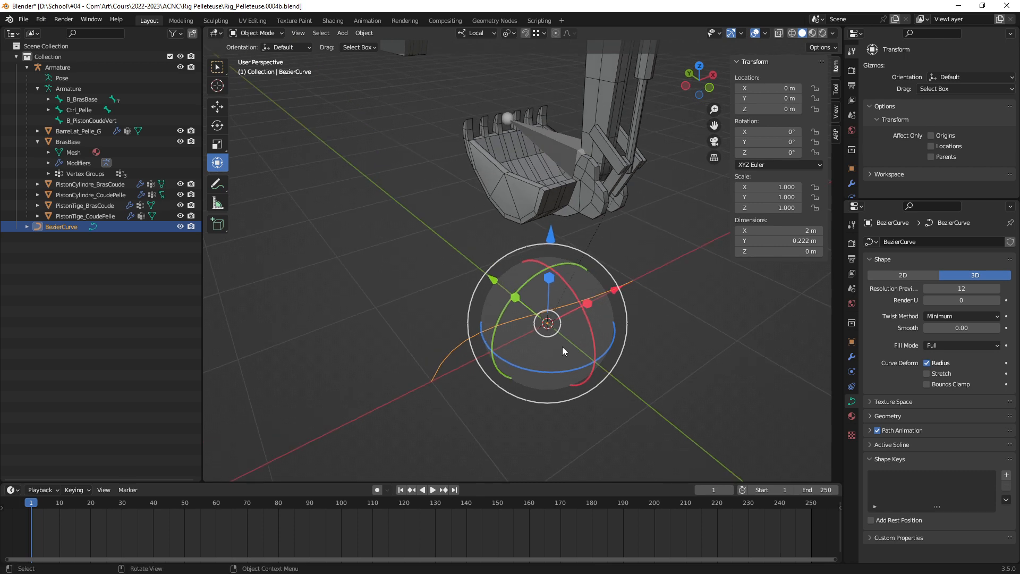
# Enter Edit Mode on the Bezier curve, select the inner handle of its point at X -1 m, and activate the Transform tool
pyautogui.click(256, 33)
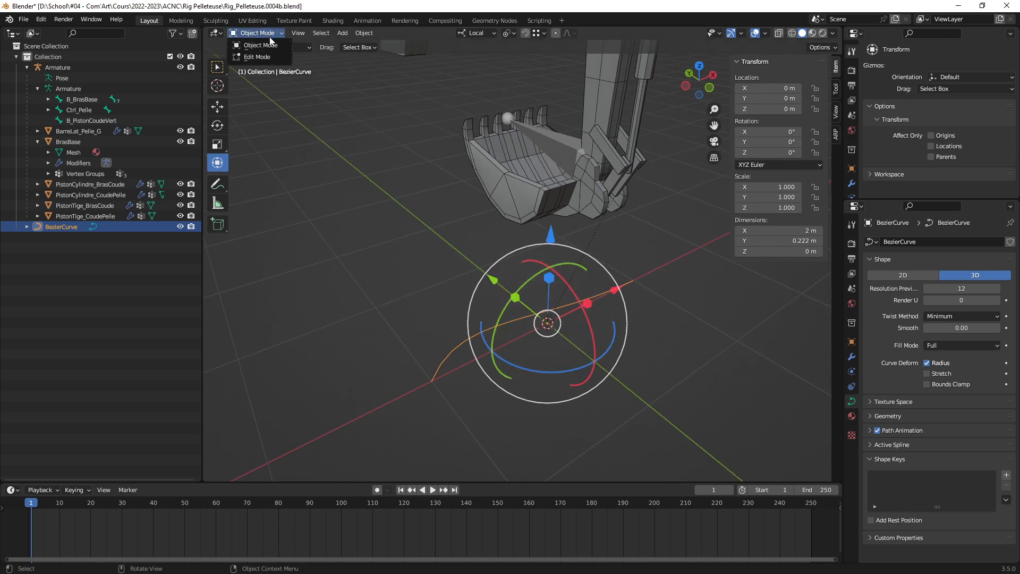
pyautogui.click(261, 57)
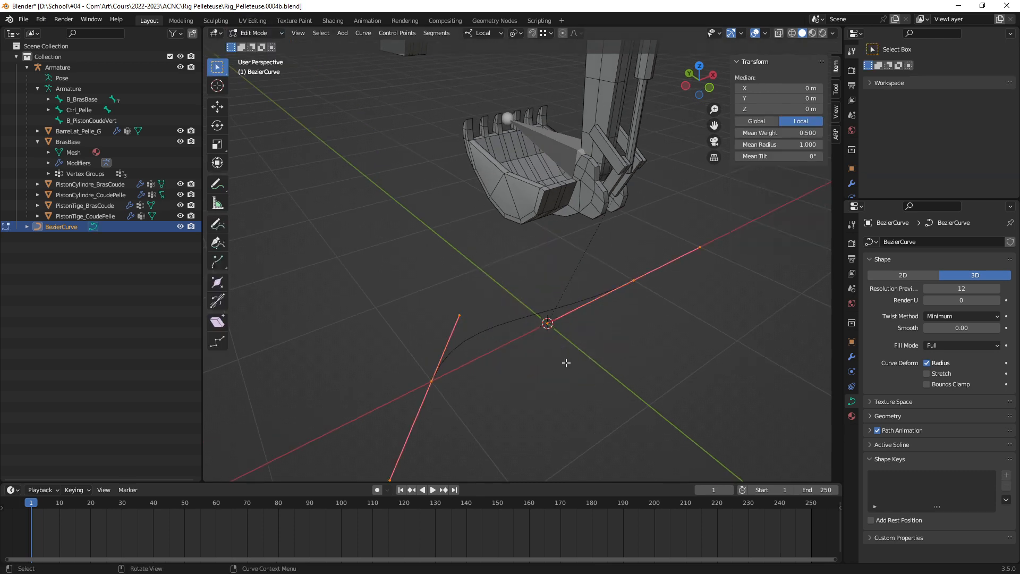
pyautogui.moveTo(567, 363); pyautogui.dragTo(484, 343, button='middle')
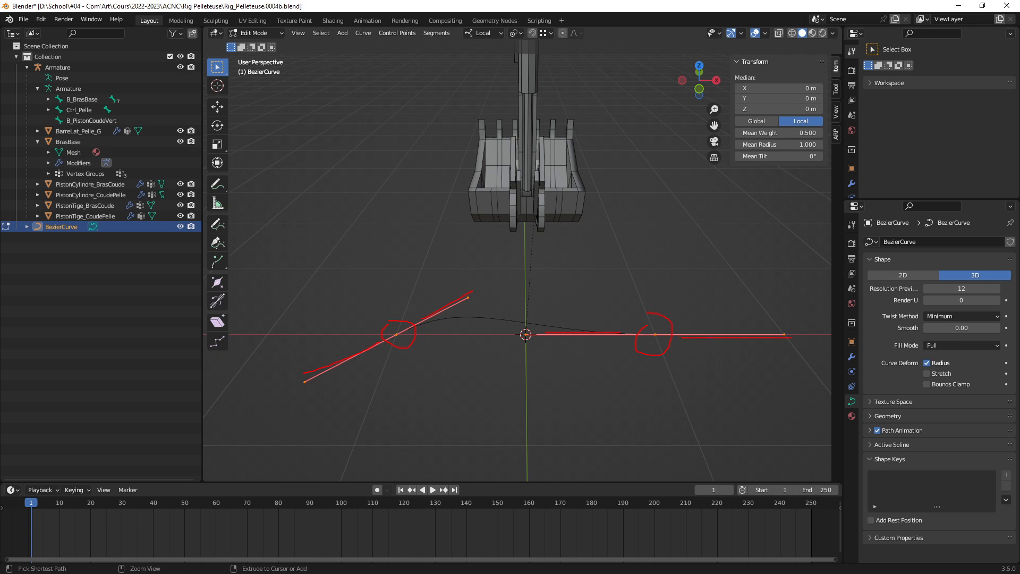
pyautogui.click(465, 297)
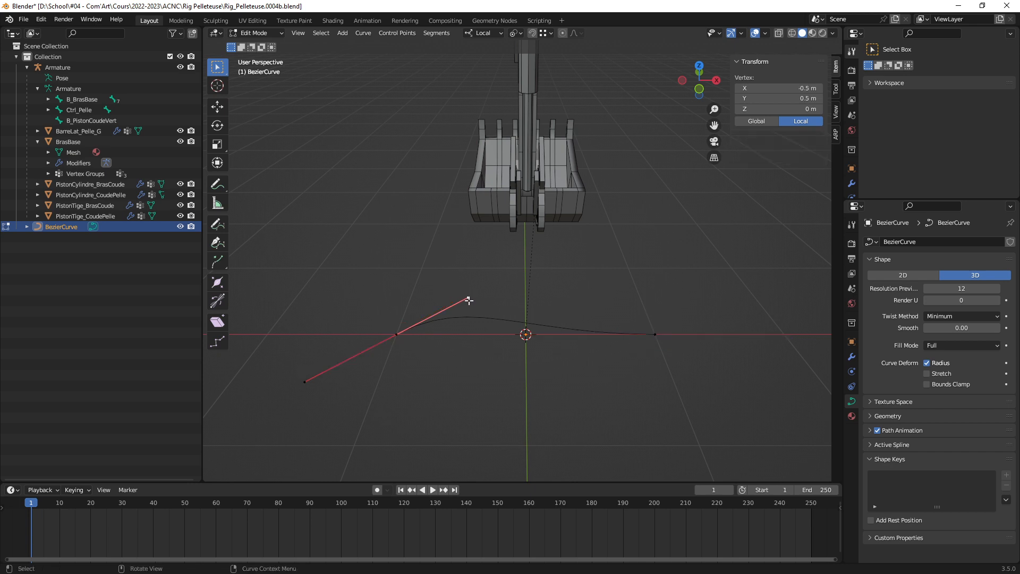
pyautogui.hotkey('shift', 'space')
pyautogui.press('t')
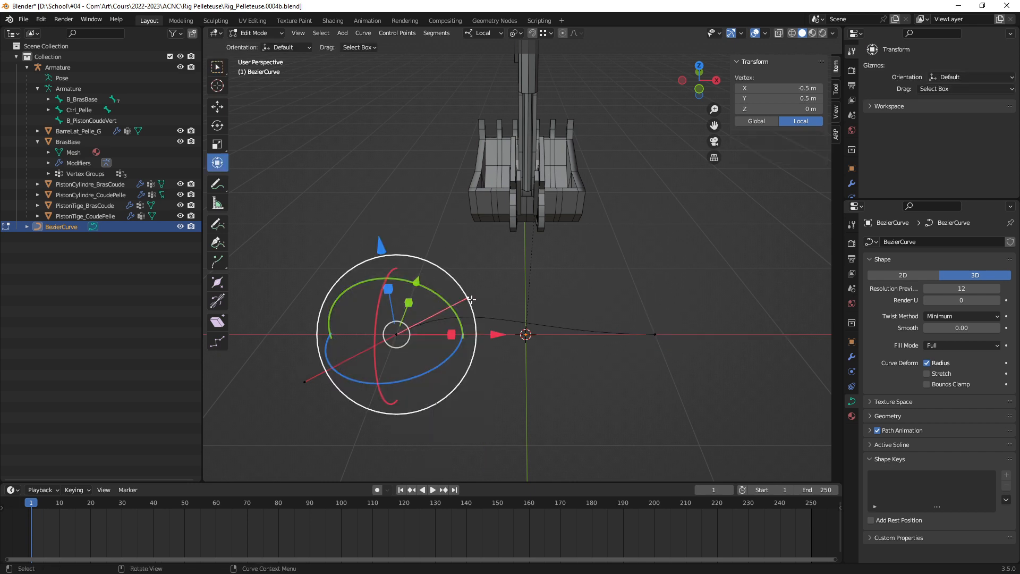
# Try rotating the selected handle about its control point to bend the curve, and undo the rotation
pyautogui.moveTo(472, 300); pyautogui.dragTo(488, 370)
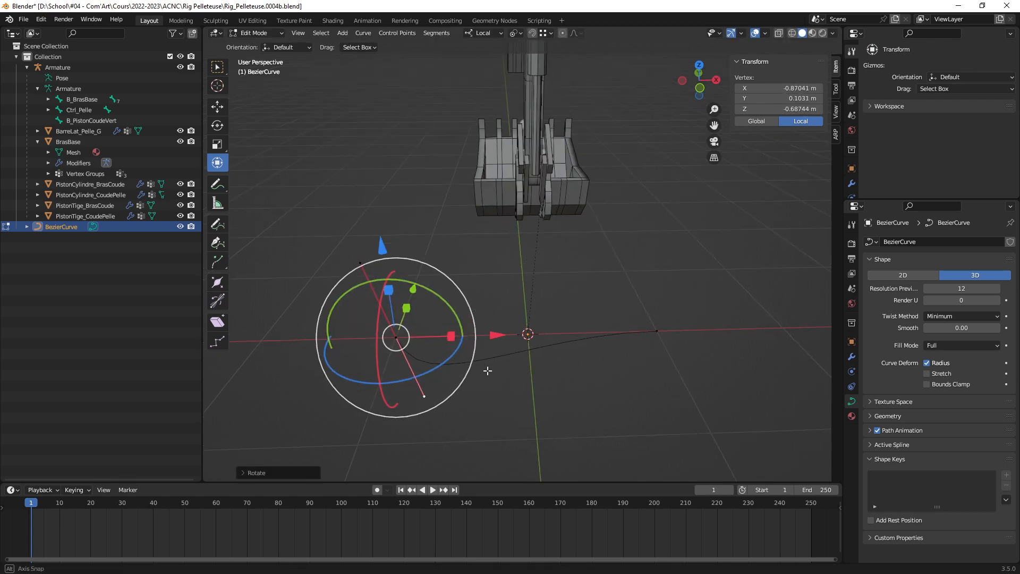
pyautogui.moveTo(487, 370); pyautogui.dragTo(510, 307, button='middle')
pyautogui.hotkey('ctrl', 'z')
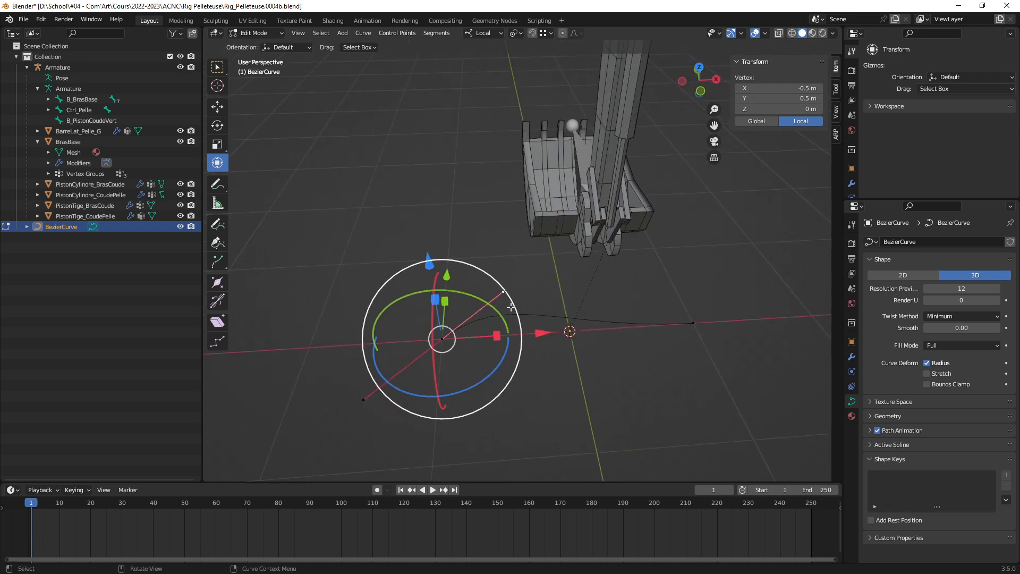
# Change the transform pivot point to centre the gizmo on the selected handle end
pyautogui.press('.')
pyautogui.click(510, 252)
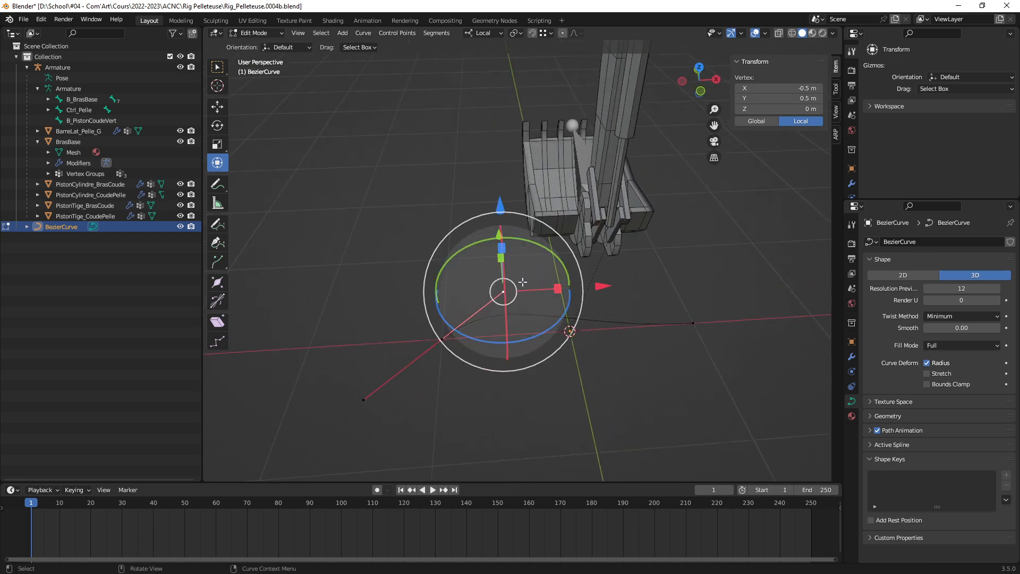
pyautogui.moveTo(513, 274); pyautogui.dragTo(497, 289, button='middle')
# Try moving the selected handle end within the local XY plane, and undo the move
pyautogui.press('g')
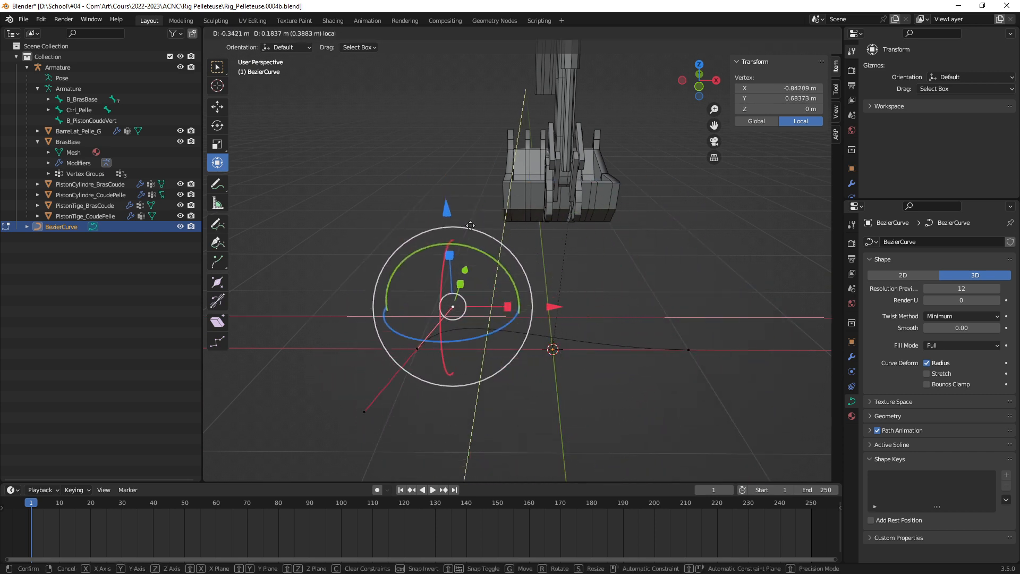
pyautogui.keyDown('shift'); pyautogui.moveTo(494, 289); pyautogui.dragTo(512, 225); pyautogui.keyUp('shift')
pyautogui.hotkey('ctrl', 'z')
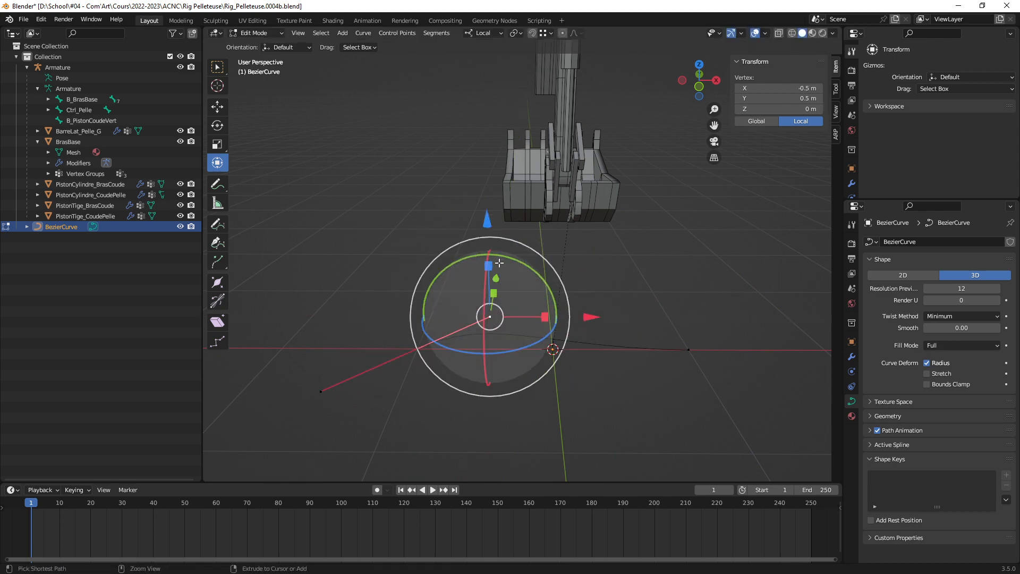
# Select both control points of the Bezier curve
pyautogui.moveTo(536, 317); pyautogui.dragTo(471, 307, button='middle')
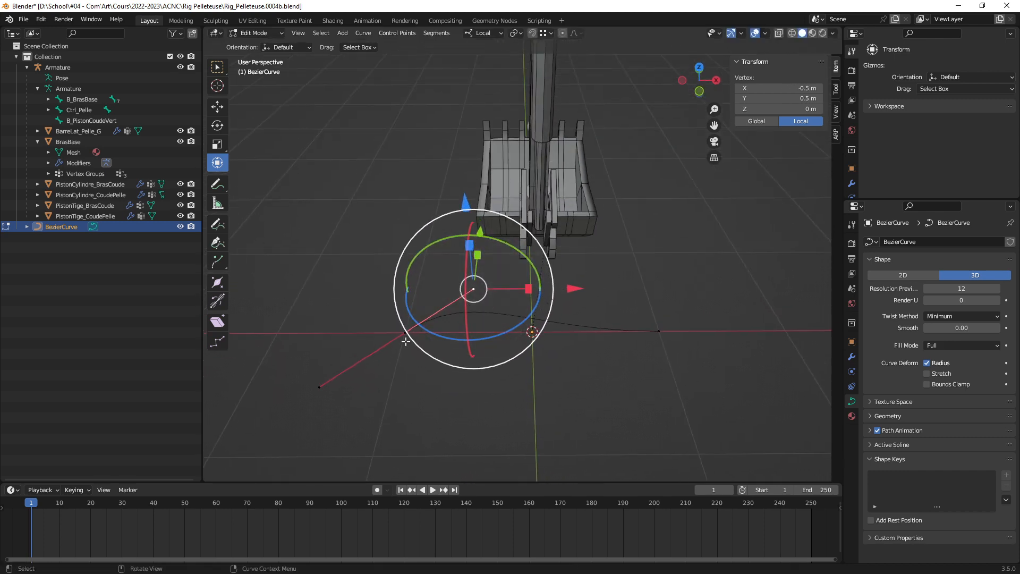
pyautogui.click(394, 330)
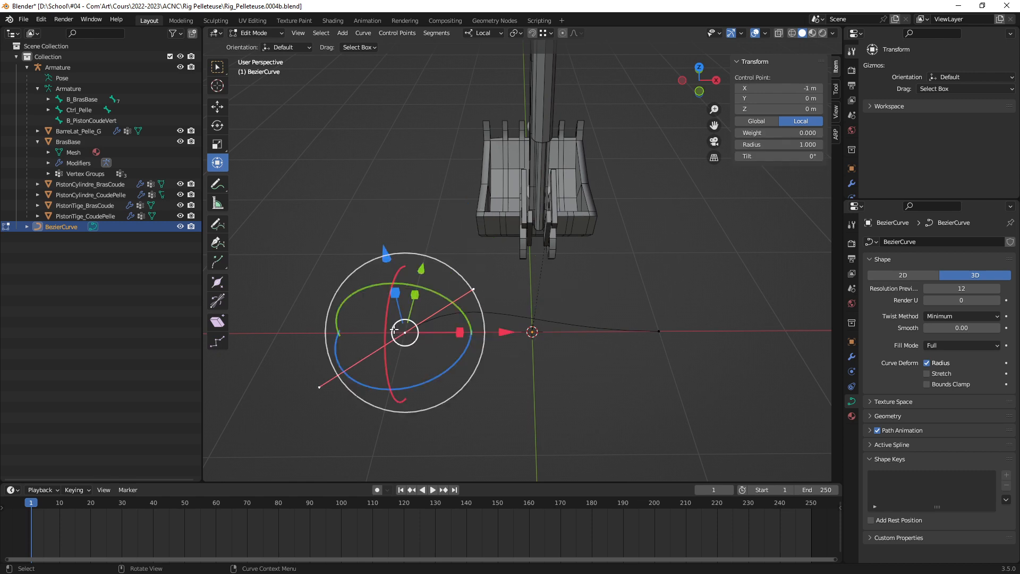
pyautogui.keyDown('shift'); pyautogui.click(654, 337); pyautogui.keyUp('shift')
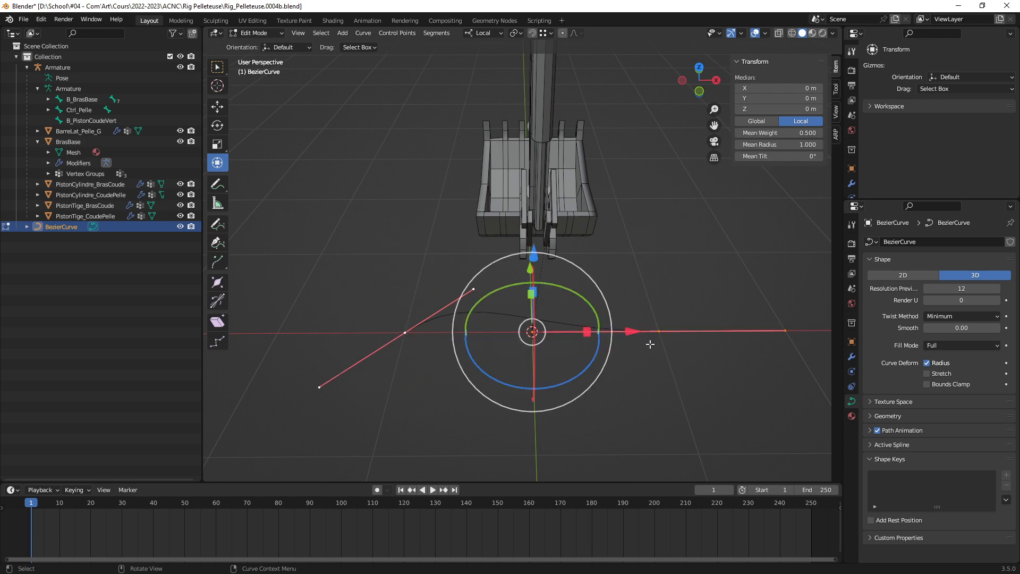
# Set the handle type of both selected Bezier control points to Vector
pyautogui.rightClick(372, 292)
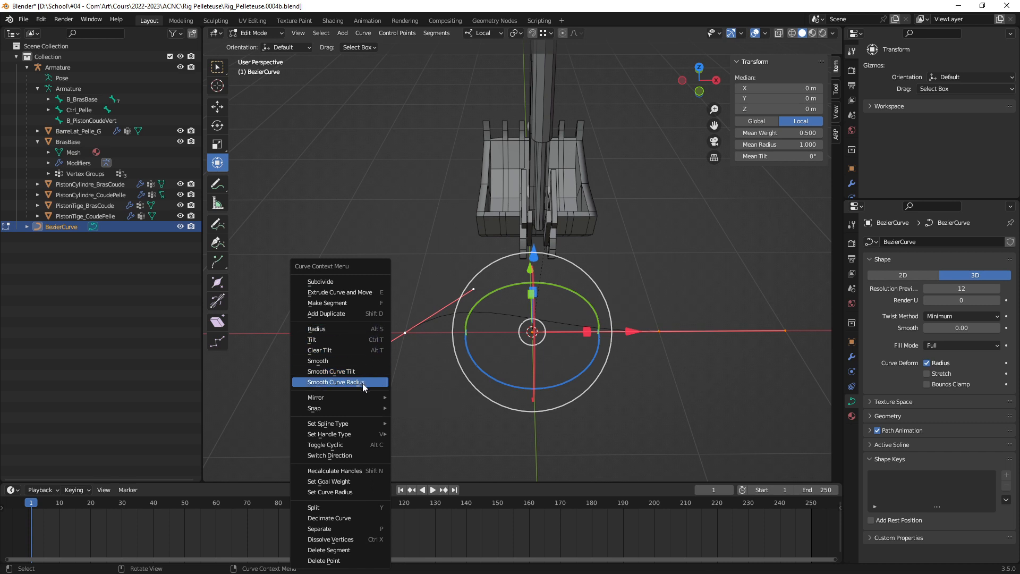
pyautogui.moveTo(362, 434)
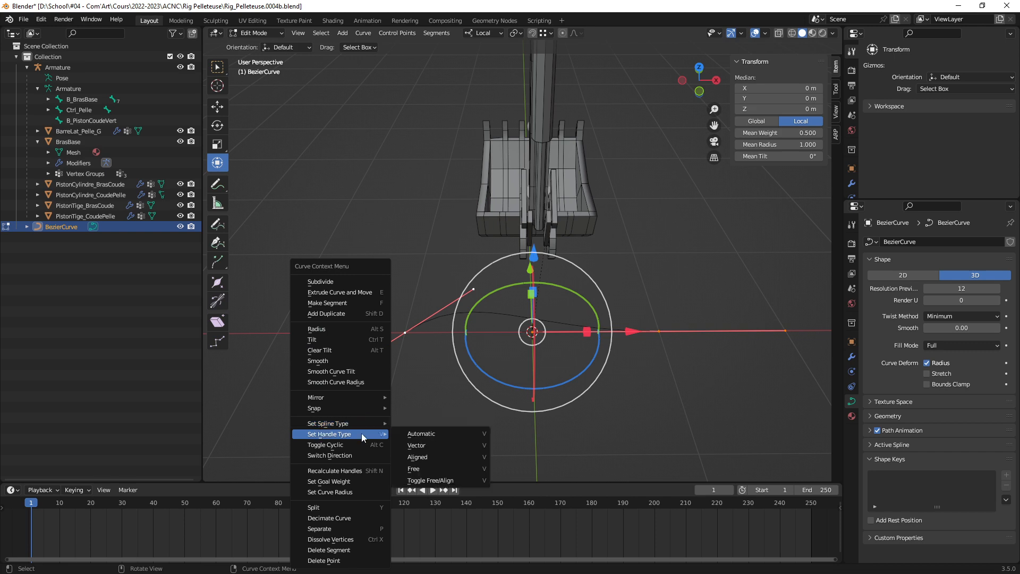
pyautogui.click(424, 445)
pyautogui.moveTo(665, 377); pyautogui.dragTo(498, 322, button='middle')
# Extrude the curve's end point at X 1 m by about 1.55 m along the local Y axis
pyautogui.click(633, 381)
pyautogui.click(465, 230)
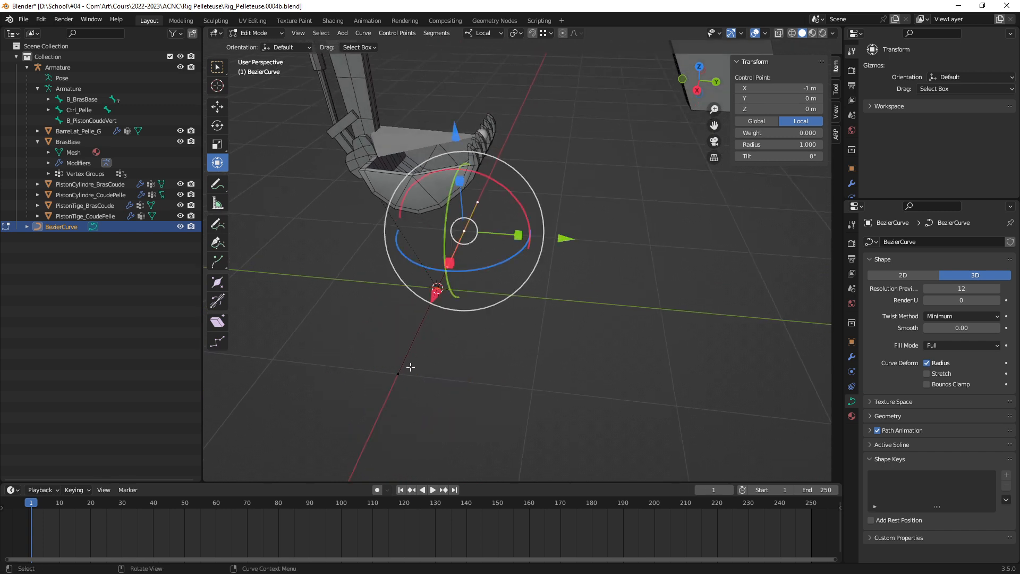
pyautogui.click(400, 374)
pyautogui.moveTo(496, 373); pyautogui.dragTo(512, 378, button='middle')
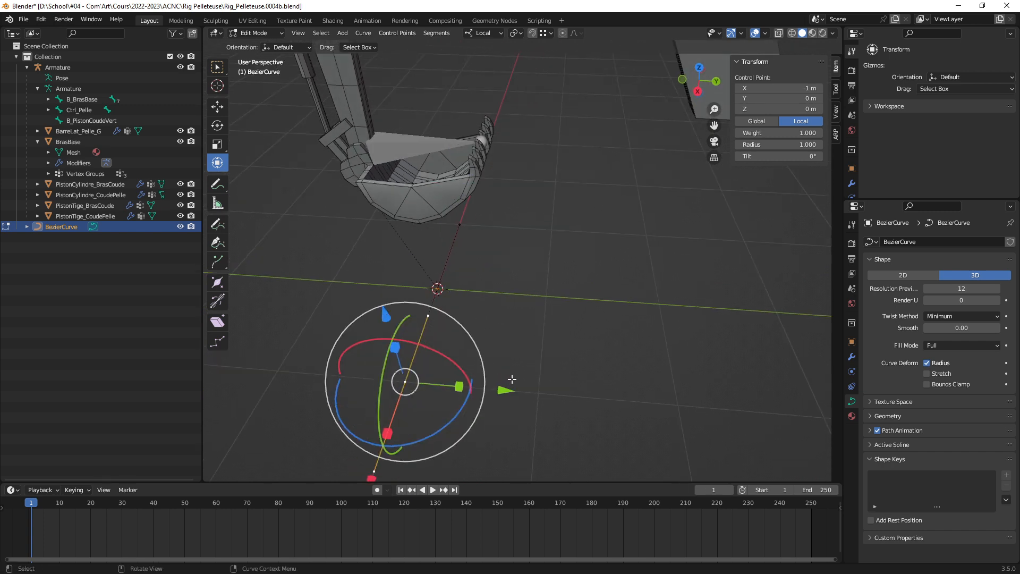
pyautogui.moveTo(504, 387); pyautogui.dragTo(666, 400)
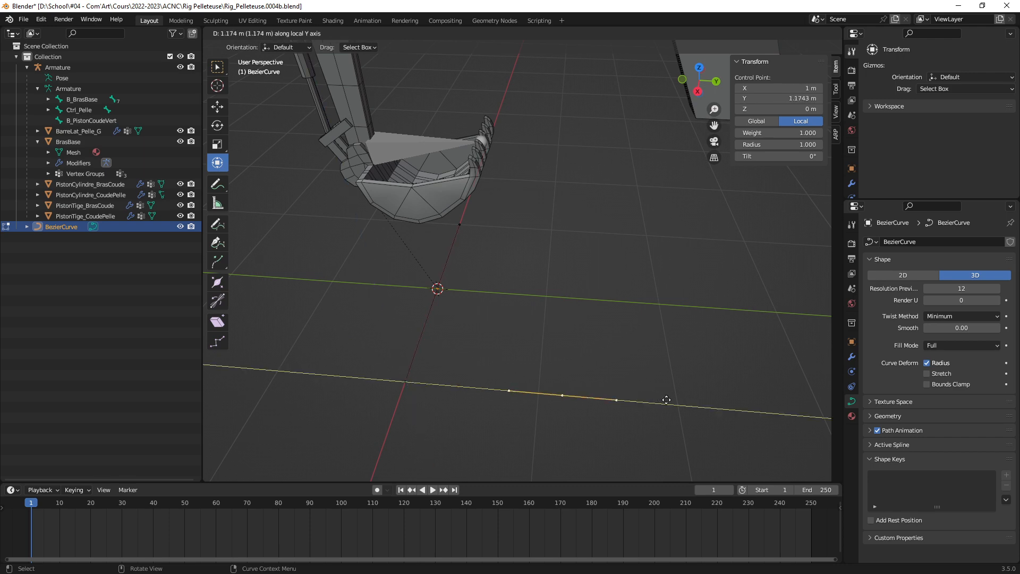
pyautogui.moveTo(755, 411); pyautogui.dragTo(709, 407)
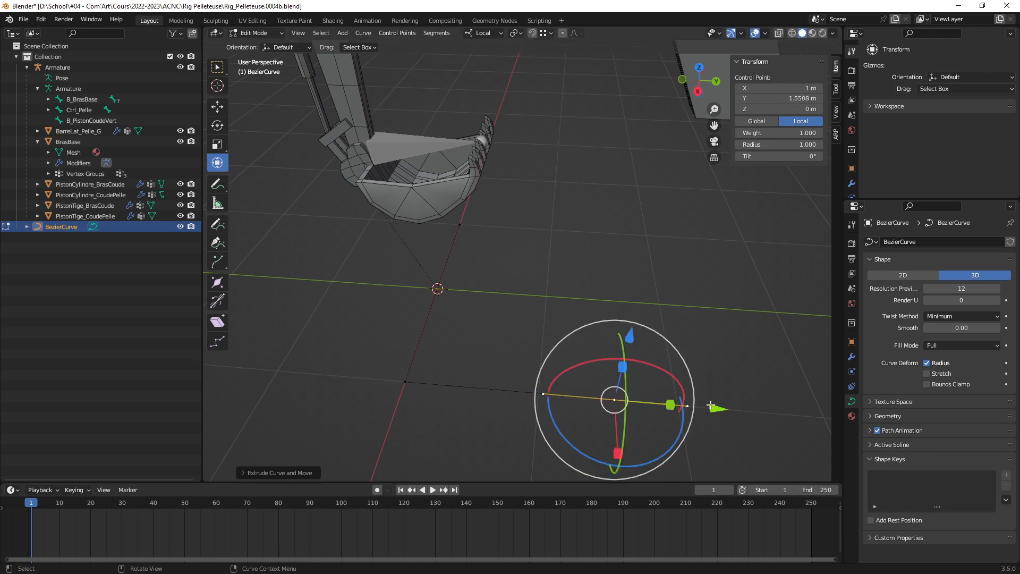
pyautogui.scroll(-1, 558, 395)
pyautogui.keyDown('shift'); pyautogui.moveTo(558, 395); pyautogui.dragTo(527, 327, button='middle'); pyautogui.keyUp('shift')
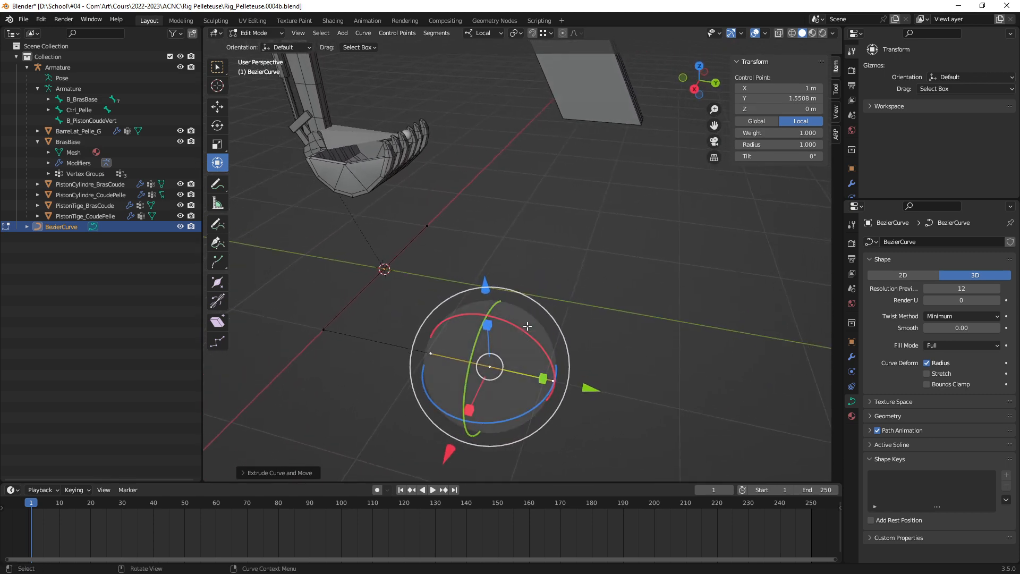
# Turn on snapping with the Increment target and move the extruded point along local Y to Y 2 m
pyautogui.hotkey('shift', 'Tab')
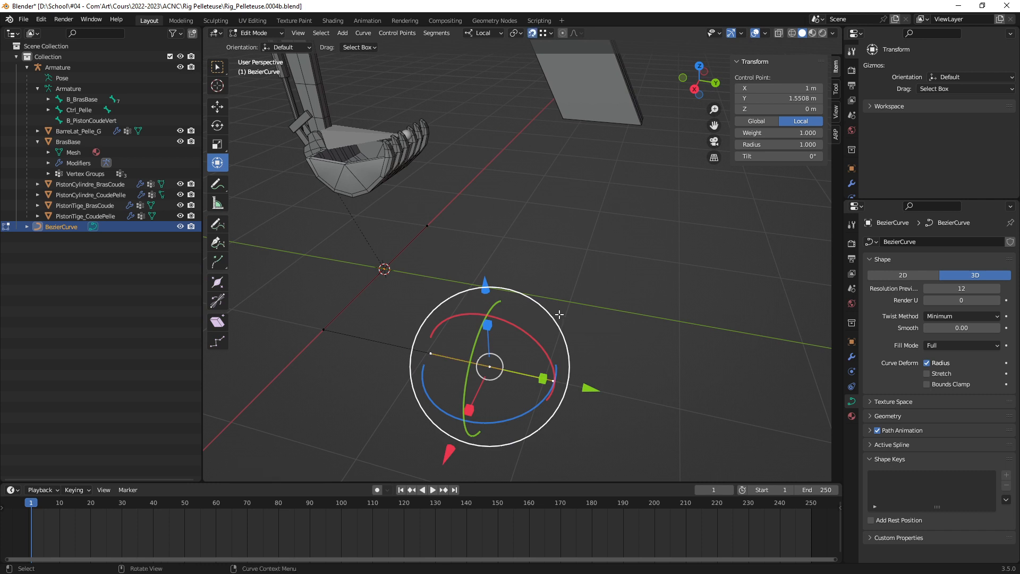
pyautogui.hotkey('ctrl', 'shift', 'Tab')
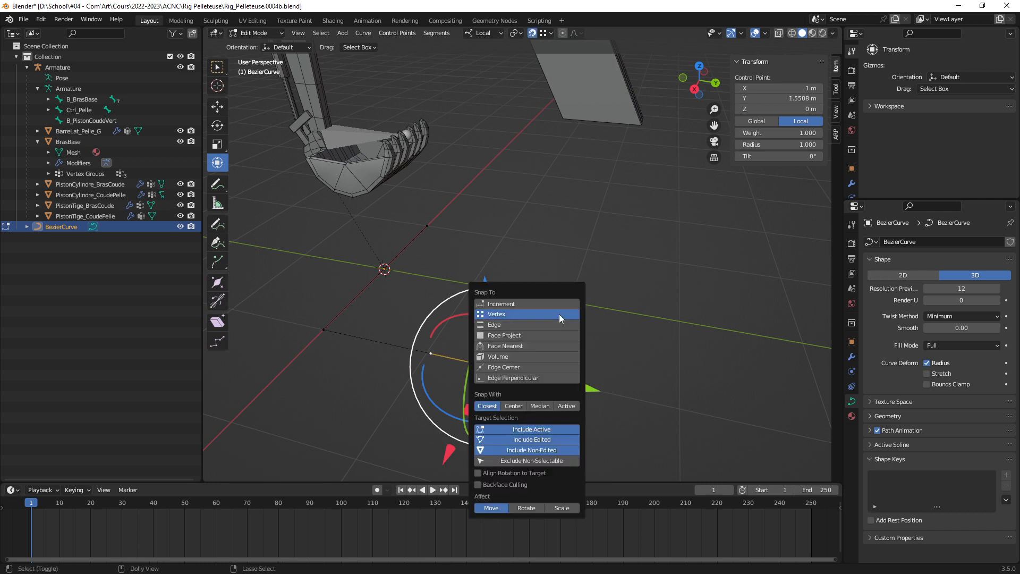
pyautogui.click(508, 304)
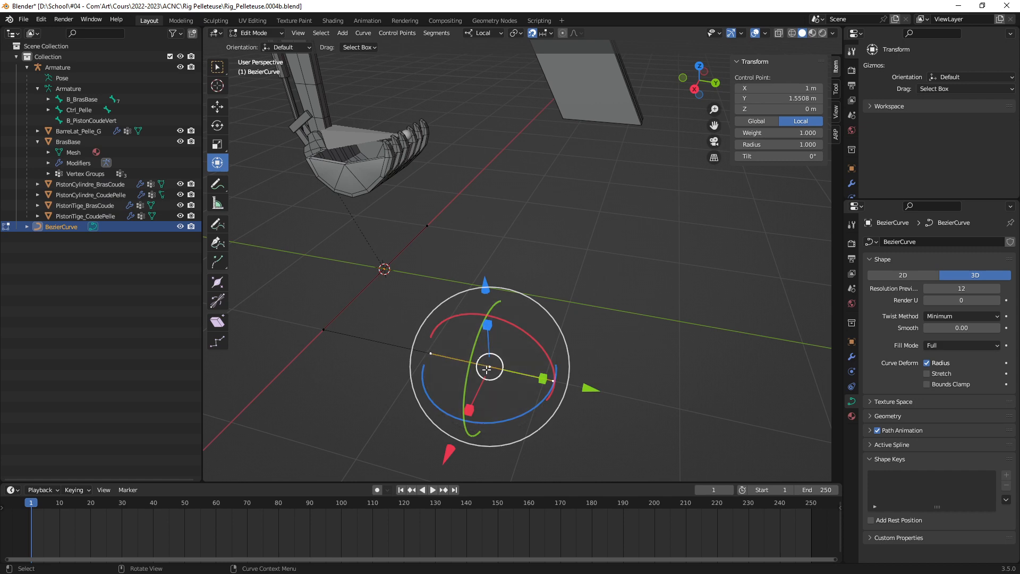
pyautogui.moveTo(587, 387); pyautogui.dragTo(609, 390)
pyautogui.moveTo(585, 378); pyautogui.dragTo(504, 351, button='middle')
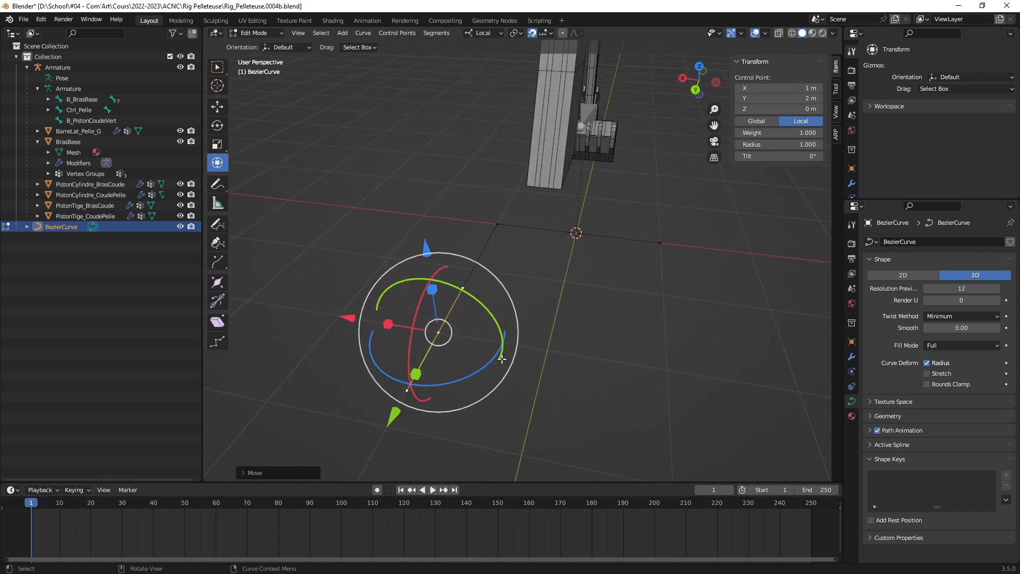
# Extrude the selected corner point along the local X axis to X -1 m, forming the third side of a square
pyautogui.press('g')
pyautogui.press('x')
pyautogui.press('x')
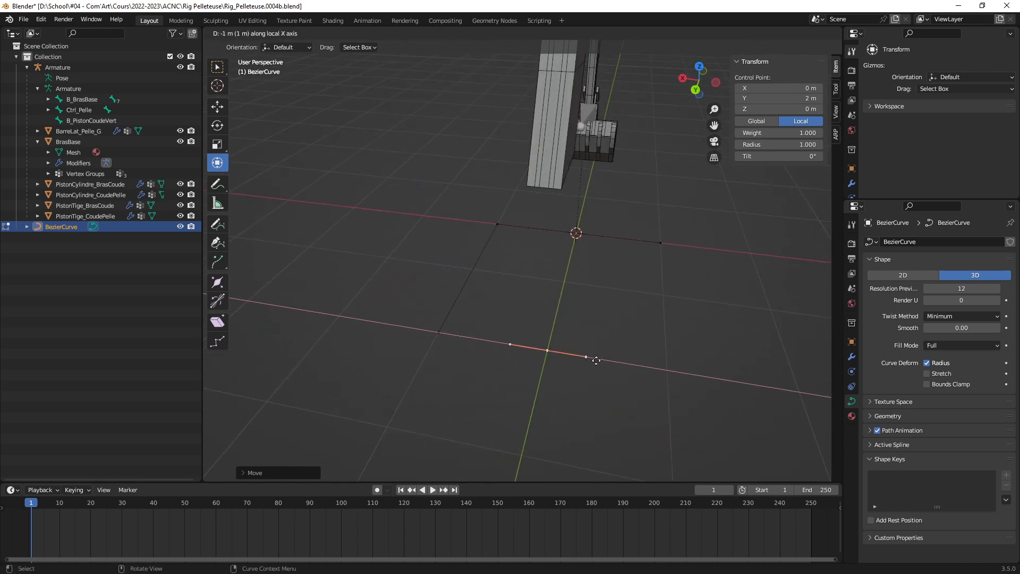
pyautogui.click(724, 382)
pyautogui.moveTo(723, 385); pyautogui.dragTo(534, 346, button='middle')
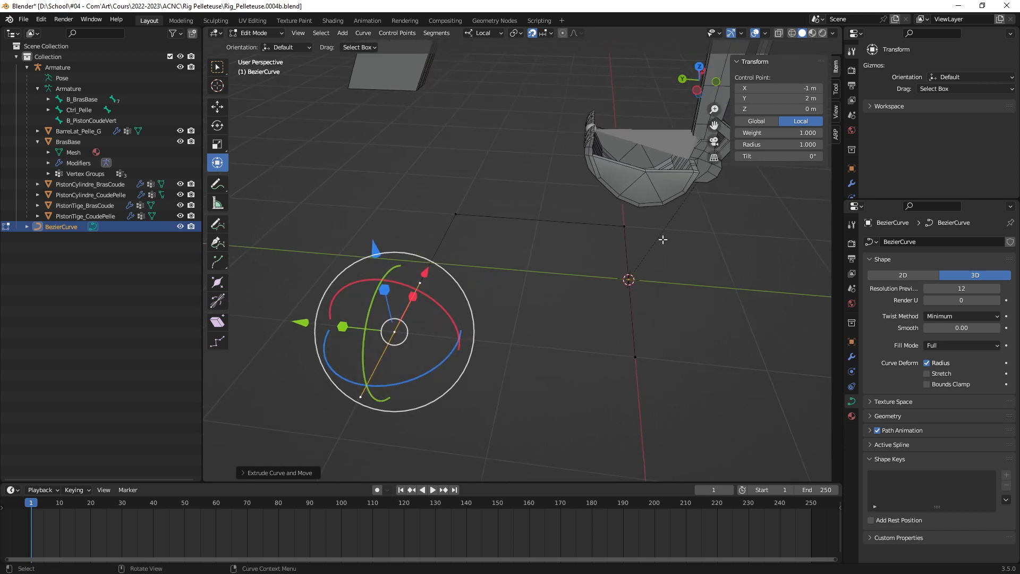
# Close the open side of the square curve with Toggle Cyclic
pyautogui.moveTo(573, 302)
pyautogui.keyDown('shift'); pyautogui.mouseDown(button='middle')
pyautogui.moveTo(585, 317)
pyautogui.moveTo(553, 317)
pyautogui.moveTo(554, 304)
pyautogui.mouseUp(button='middle'); pyautogui.keyUp('shift')
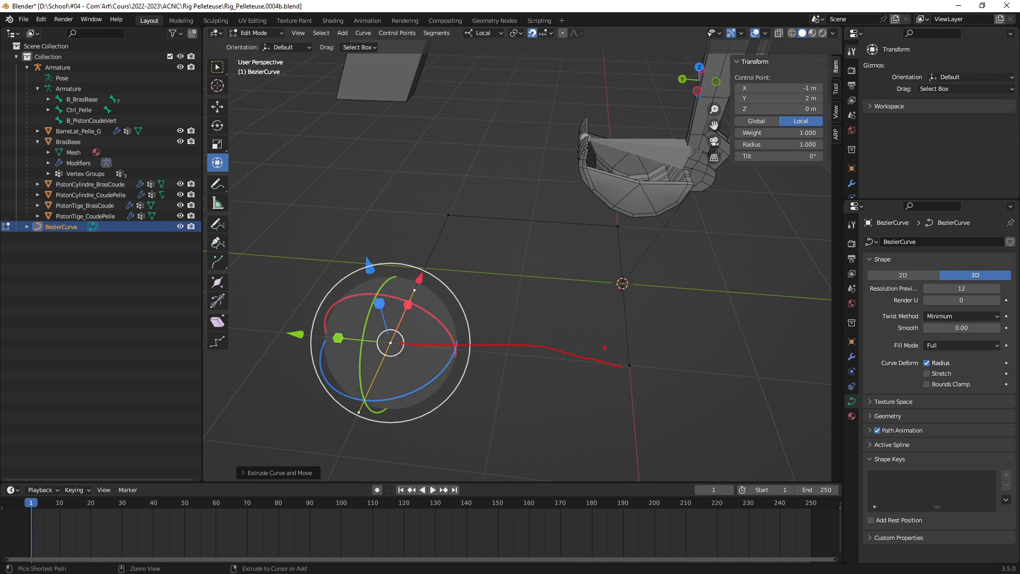
pyautogui.press('Escape')
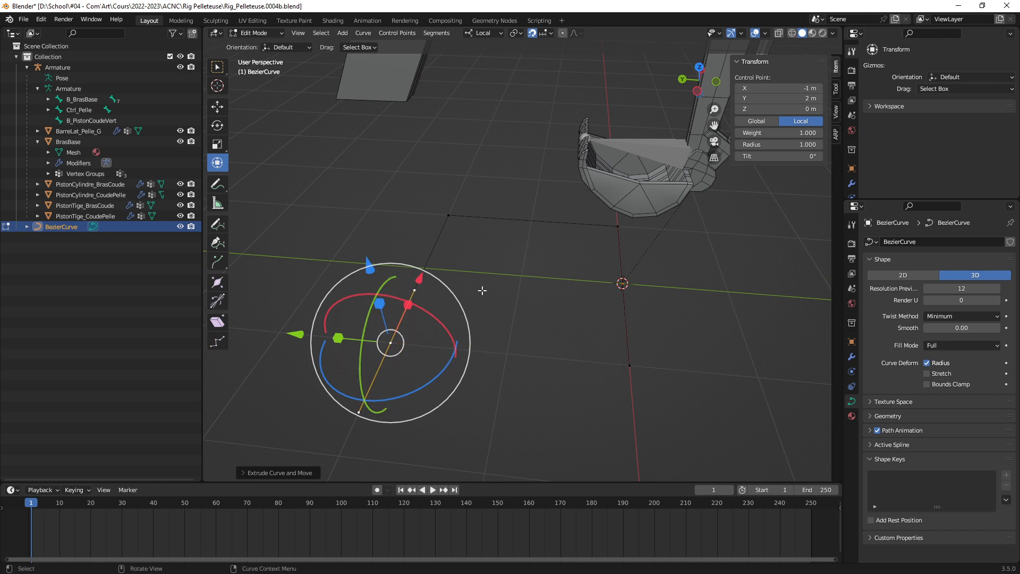
pyautogui.rightClick(479, 295)
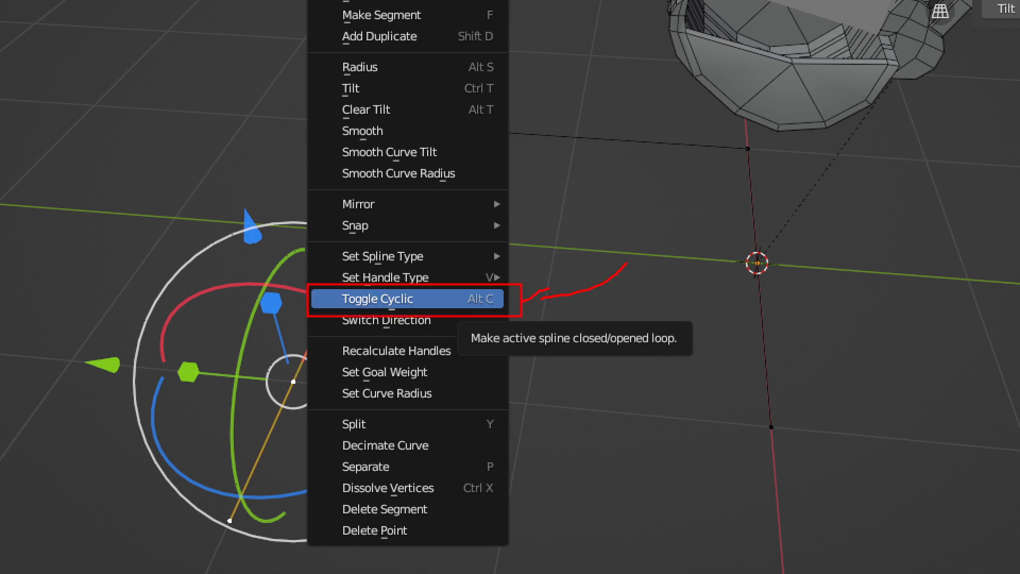
pyautogui.press('Escape')
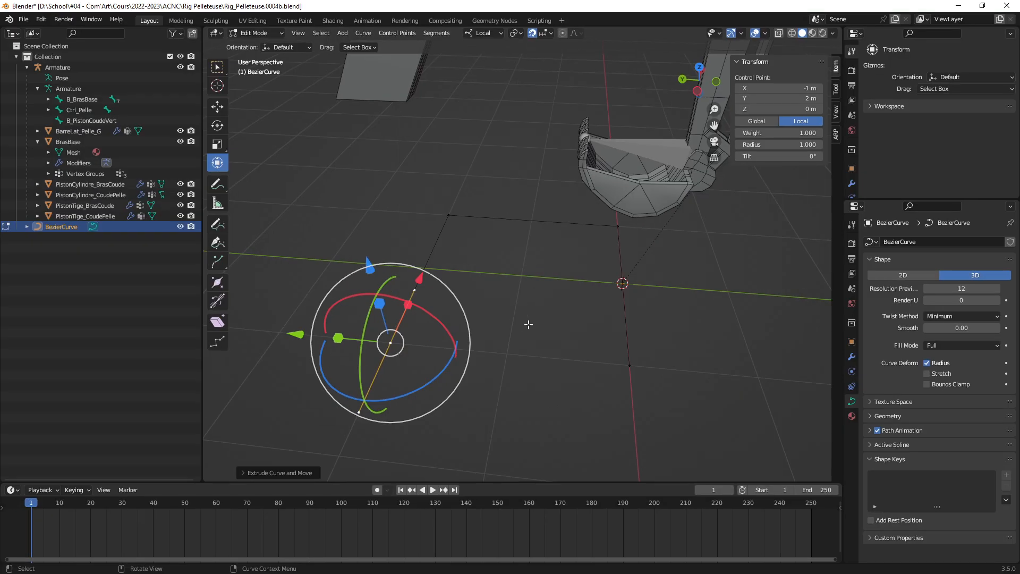
pyautogui.hotkey('alt', 'c')
pyautogui.moveTo(636, 392); pyautogui.dragTo(594, 351, button='middle')
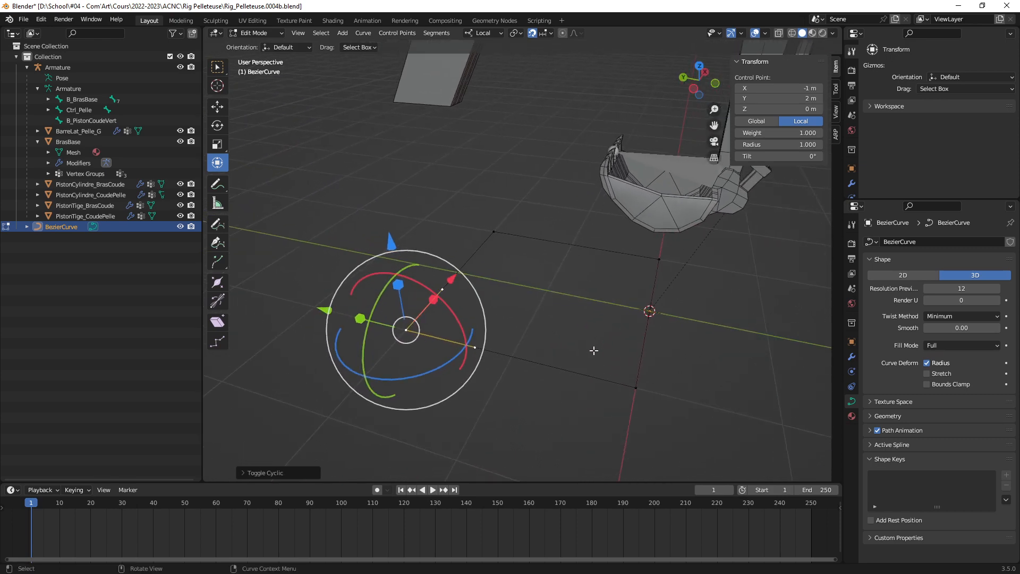
# Switch the curve to Object Mode and set its origin to the center of mass (surface)
pyautogui.hotkey('ctrl', 'Tab')
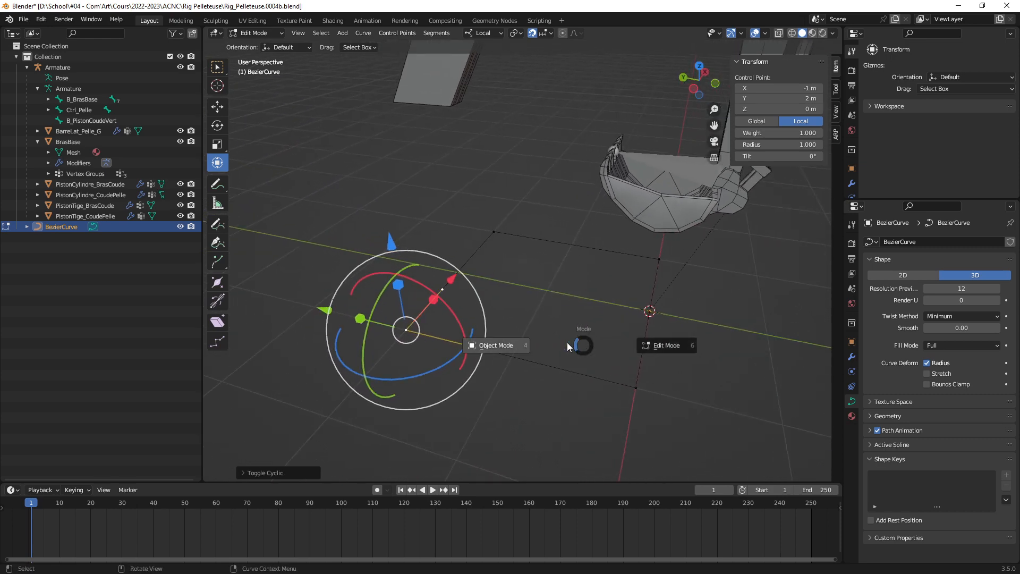
pyautogui.click(511, 345)
pyautogui.moveTo(594, 346); pyautogui.dragTo(496, 320, button='middle')
pyautogui.rightClick(488, 317)
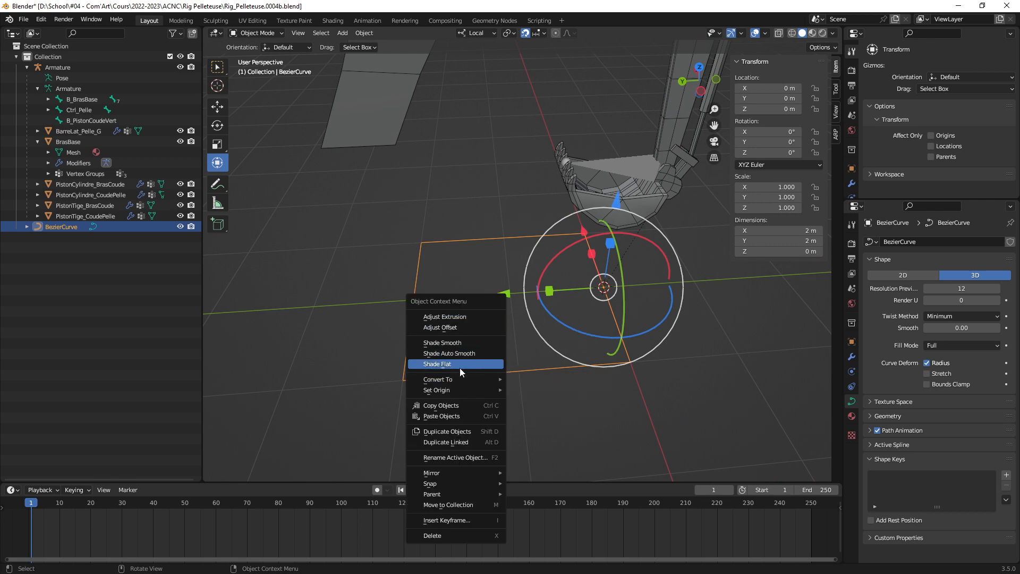
pyautogui.moveTo(451, 389)
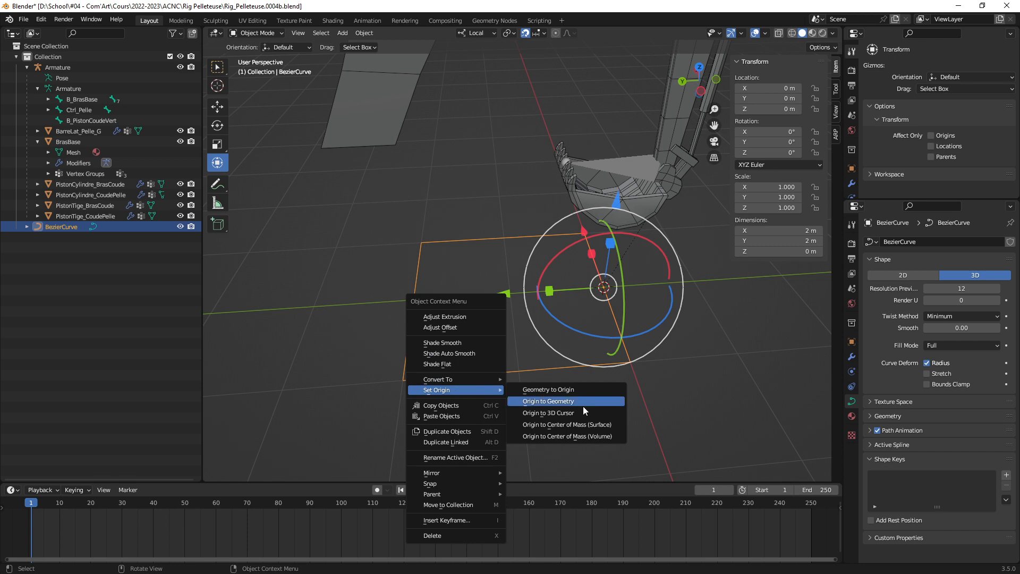
pyautogui.click(583, 423)
pyautogui.moveTo(553, 341); pyautogui.dragTo(489, 307, button='middle')
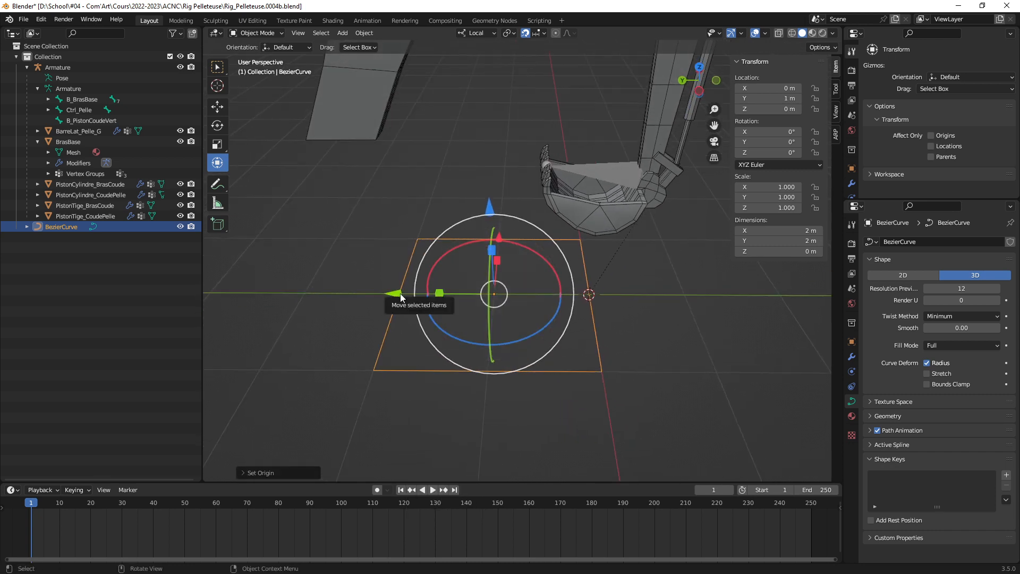
# Move the square curve along the Y axis to the world origin at Y 0 m
pyautogui.moveTo(403, 293); pyautogui.dragTo(524, 303)
pyautogui.moveTo(524, 303)
pyautogui.mouseDown(button='middle')
pyautogui.moveTo(626, 330)
pyautogui.moveTo(525, 318)
pyautogui.mouseUp(button='middle')
pyautogui.click(474, 273)
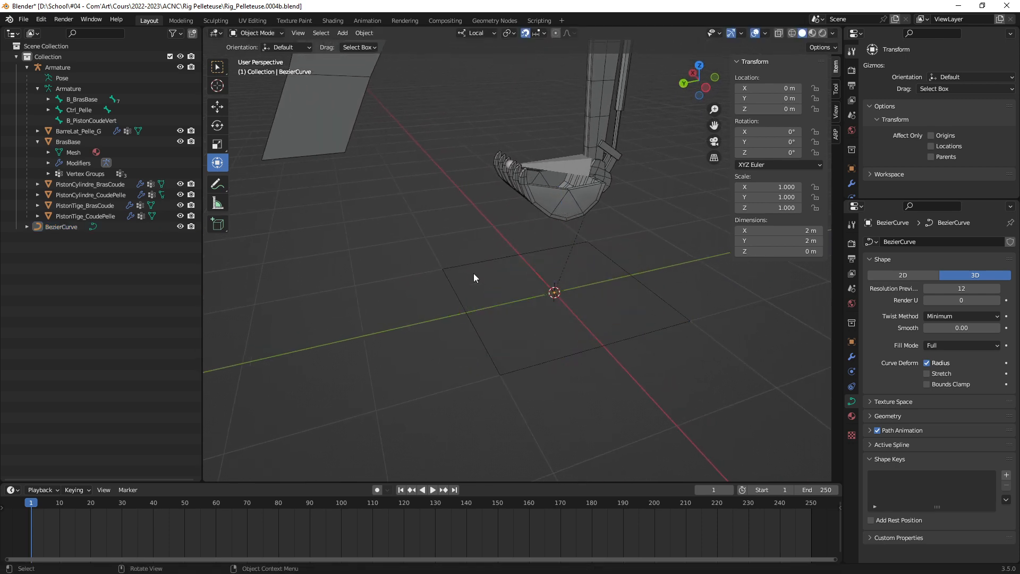
# Apply all transforms to the square Bezier curve
pyautogui.click(473, 266)
pyautogui.hotkey('ctrl', 'a')
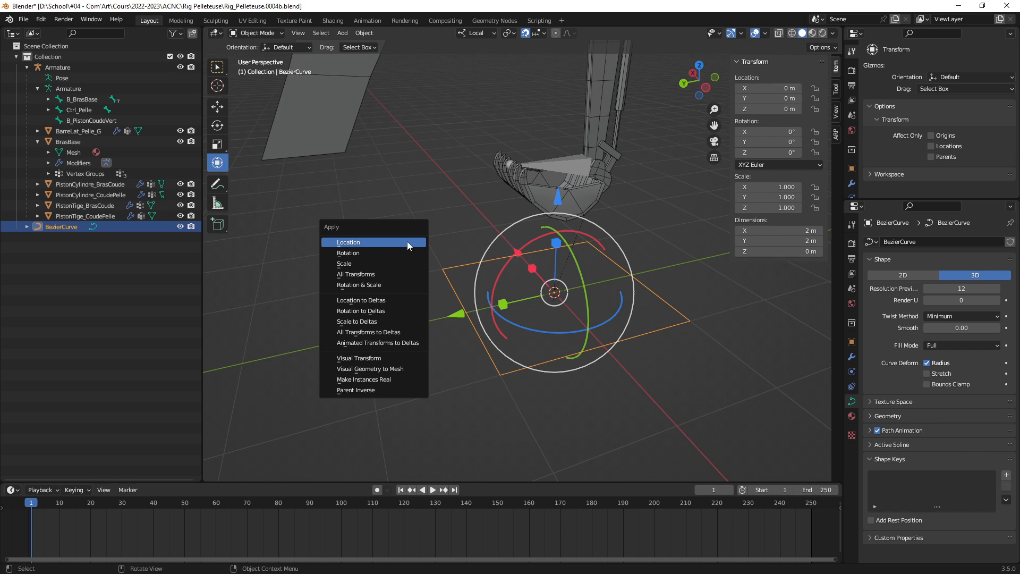
pyautogui.click(390, 273)
pyautogui.moveTo(562, 316); pyautogui.dragTo(496, 323, button='middle')
pyautogui.click(579, 324)
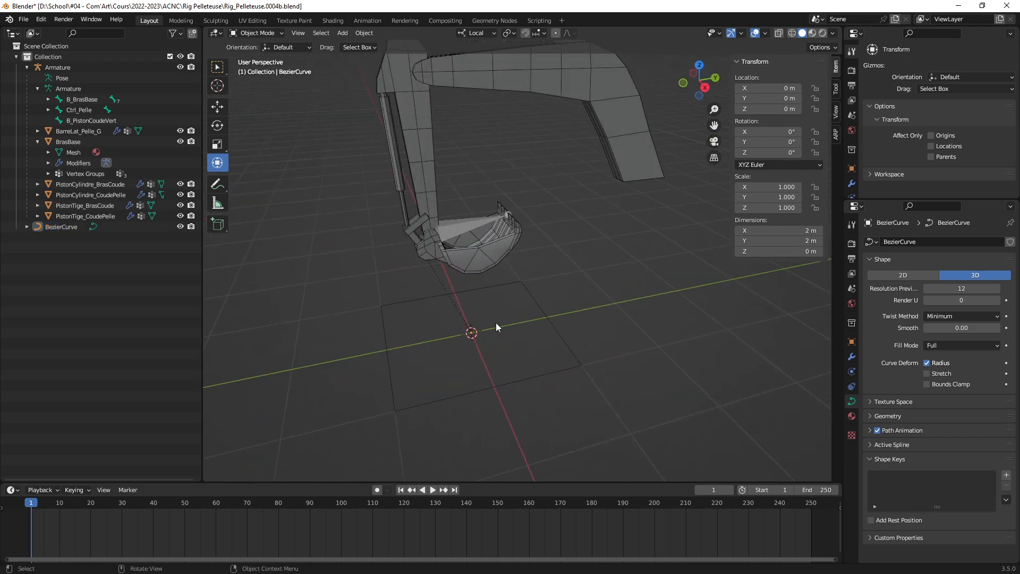
pyautogui.click(560, 337)
pyautogui.moveTo(540, 350); pyautogui.dragTo(527, 326, button='middle')
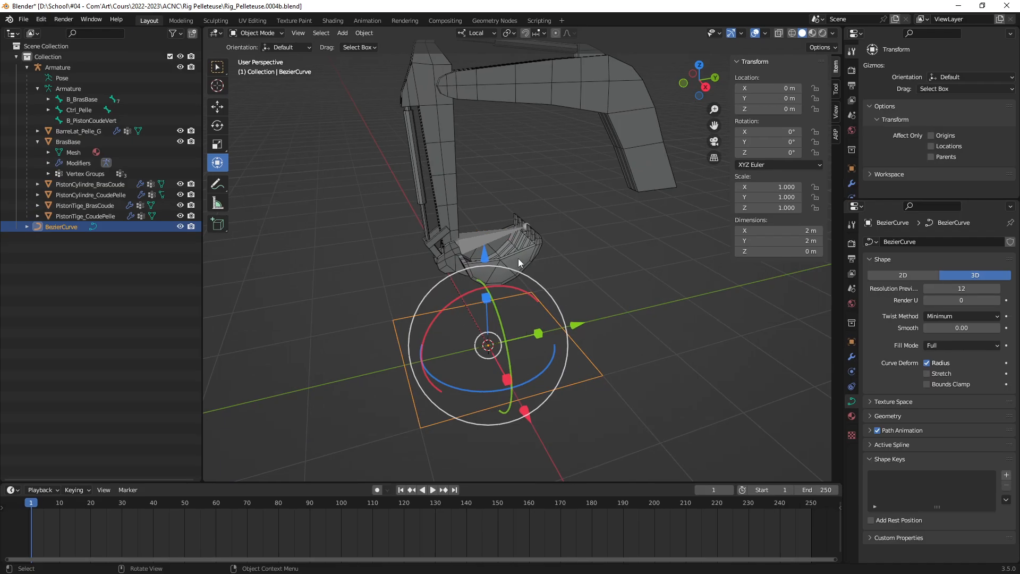
# Switch the armature to Pose Mode and select the Ctrl_Pelle bone to compare its local axes with the curve
pyautogui.click(493, 245)
pyautogui.moveTo(499, 255); pyautogui.dragTo(545, 287, button='middle')
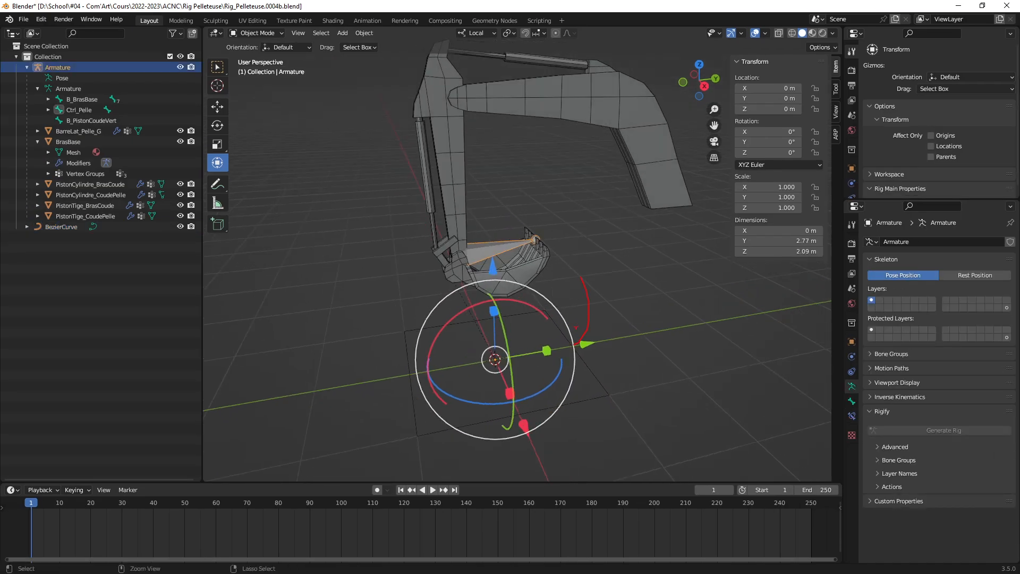
pyautogui.keyDown('ctrl'); pyautogui.moveTo(555, 289); pyautogui.dragTo(478, 267, button='middle'); pyautogui.keyUp('ctrl')
pyautogui.hotkey('ctrl', 'Tab')
pyautogui.click(477, 263)
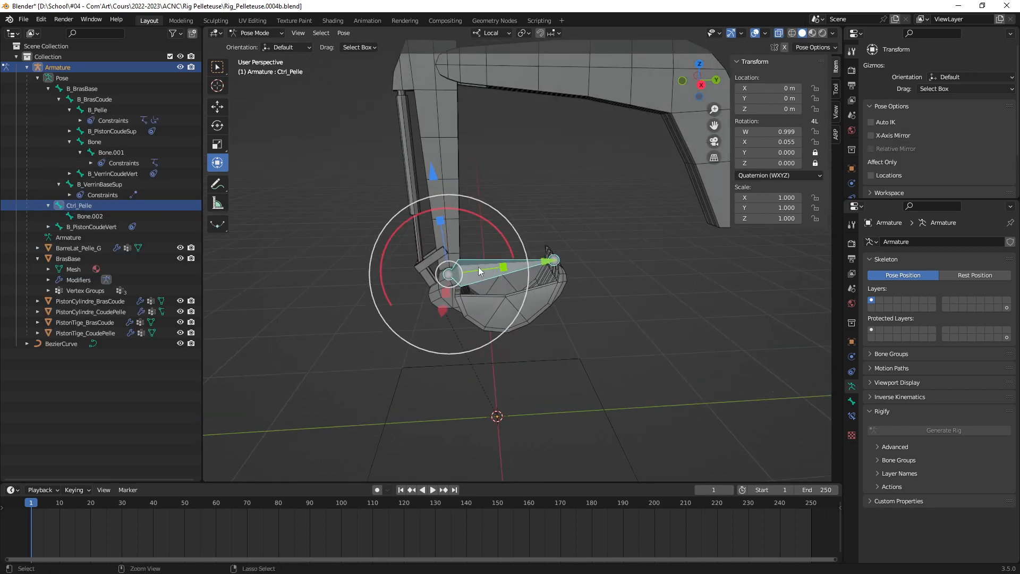
pyautogui.moveTo(450, 274); pyautogui.dragTo(519, 270)
pyautogui.press('Escape')
# Return the armature to Object Mode and select the square Bezier curve to view its axes
pyautogui.click(591, 384)
pyautogui.hotkey('ctrl', 'Tab')
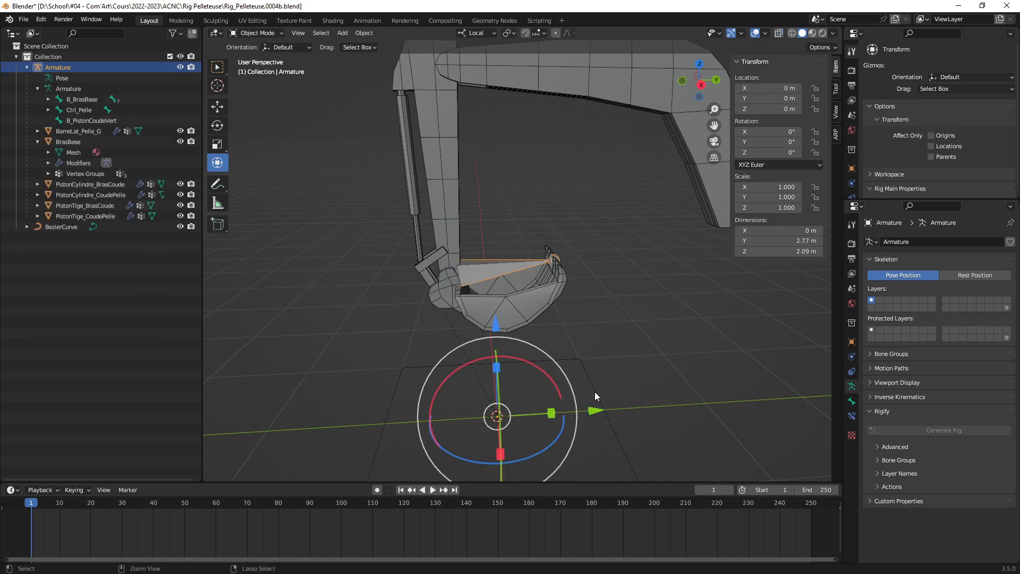
pyautogui.click(598, 398)
pyautogui.moveTo(598, 397); pyautogui.dragTo(553, 368, button='middle')
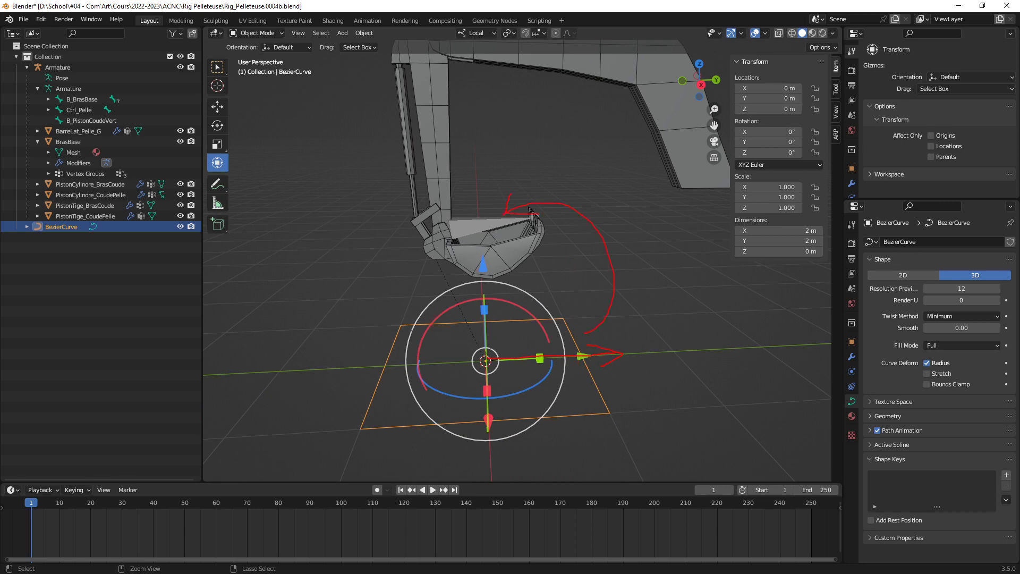
pyautogui.press('Escape')
pyautogui.keyDown('shift'); pyautogui.moveTo(541, 289); pyautogui.dragTo(550, 305, button='middle'); pyautogui.keyUp('shift')
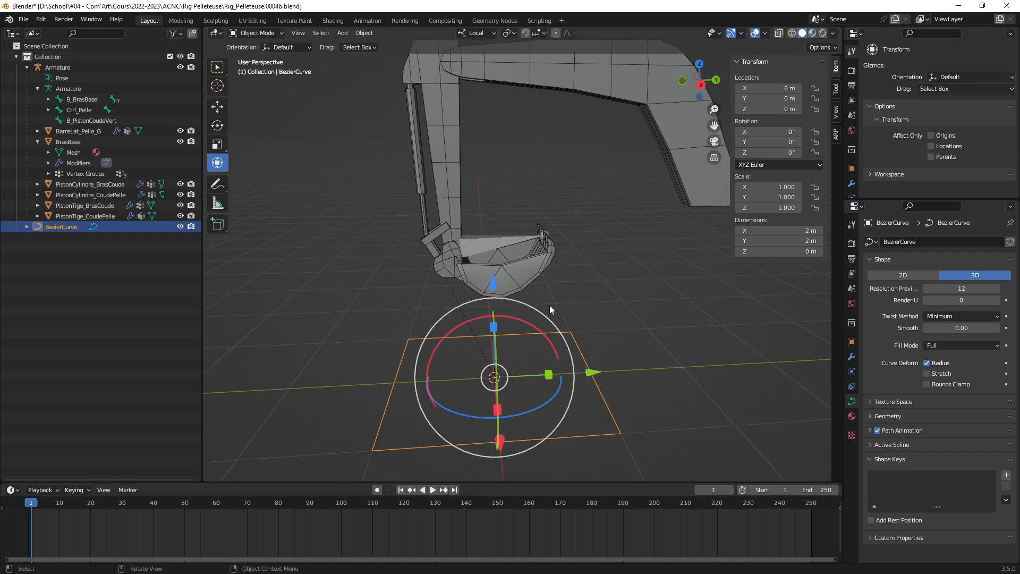
# Enter Pose Mode on the armature again, select the Ctrl_Pelle bone, and open its bone properties
pyautogui.click(486, 246)
pyautogui.hotkey('ctrl', 'Tab')
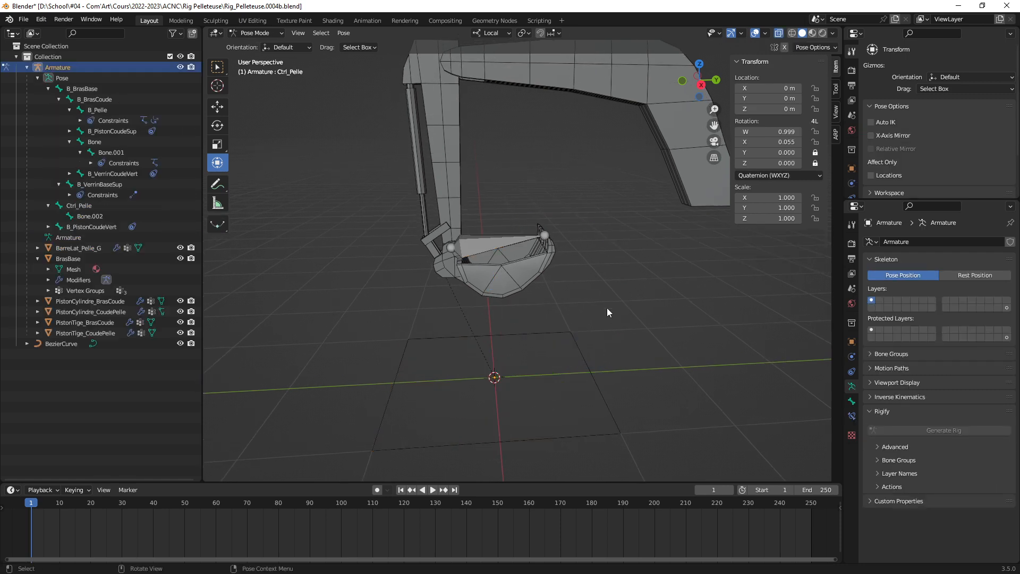
pyautogui.click(484, 237)
pyautogui.moveTo(598, 308); pyautogui.dragTo(620, 321, button='middle')
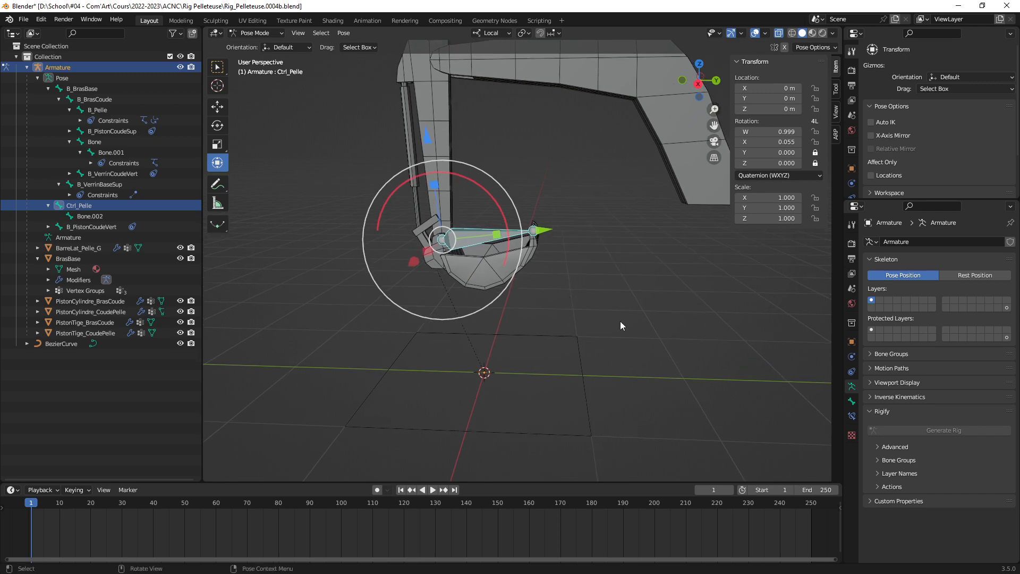
pyautogui.moveTo(537, 251); pyautogui.dragTo(503, 246, button='middle')
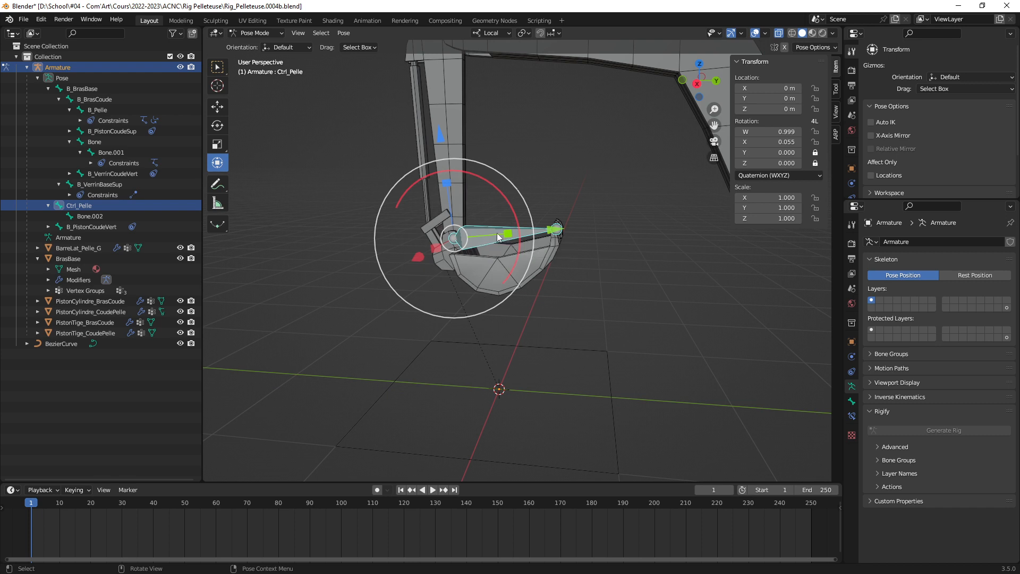
pyautogui.click(852, 402)
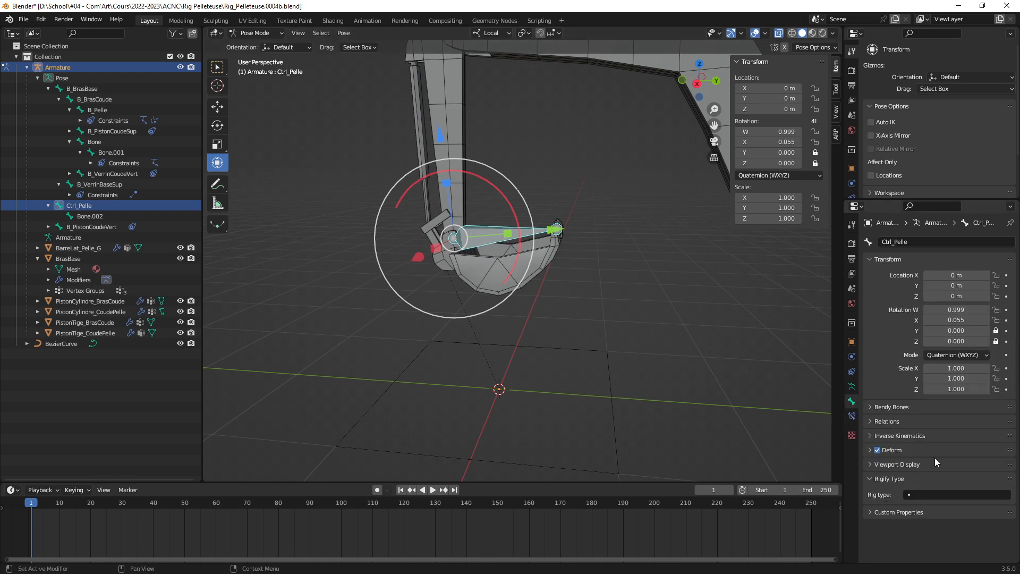
# Expand the viewport display settings of the Ctrl_Pelle bone down to its custom shape options
pyautogui.click(875, 465)
pyautogui.scroll(-6, 956, 484)
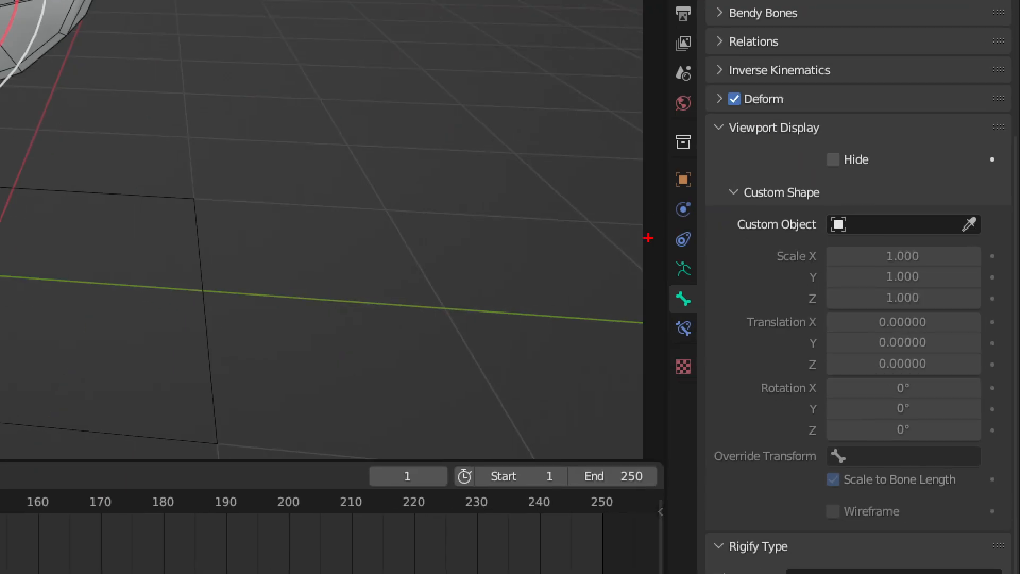
pyautogui.moveTo(645, 279)
pyautogui.mouseDown()
pyautogui.moveTo(654, 321)
pyautogui.moveTo(717, 140)
pyautogui.moveTo(845, 146)
pyautogui.mouseUp()
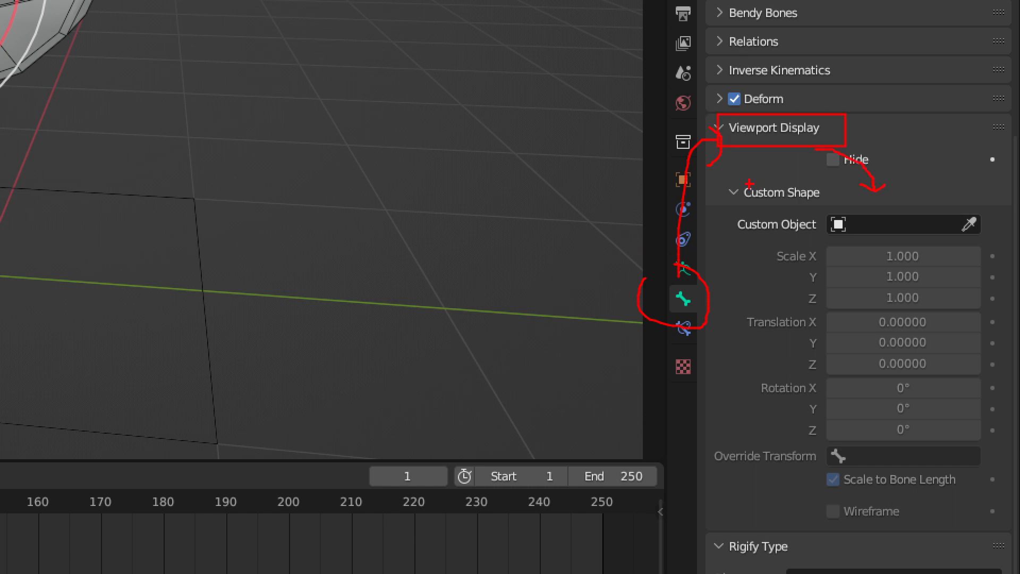
pyautogui.moveTo(732, 186); pyautogui.dragTo(1003, 274)
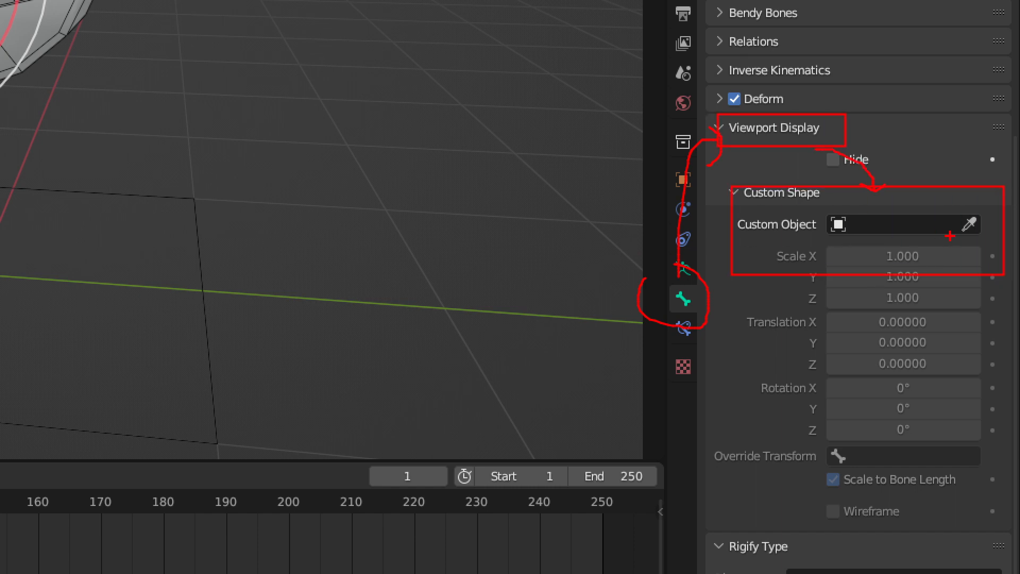
pyautogui.press('Escape')
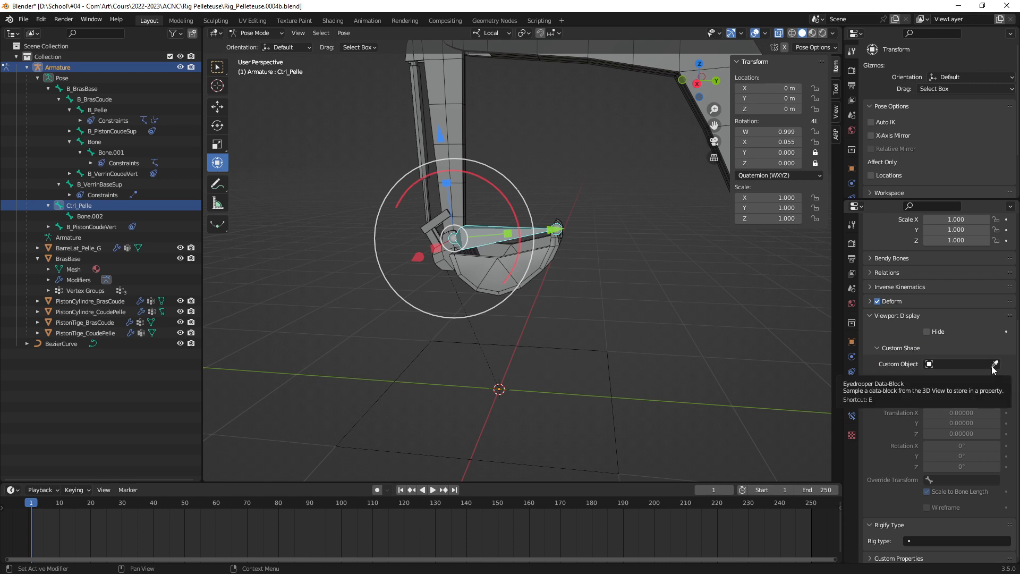
# Try to sample the square Bezier curve from the viewport as Ctrl_Pelle's custom object while in Pose Mode
pyautogui.click(994, 365)
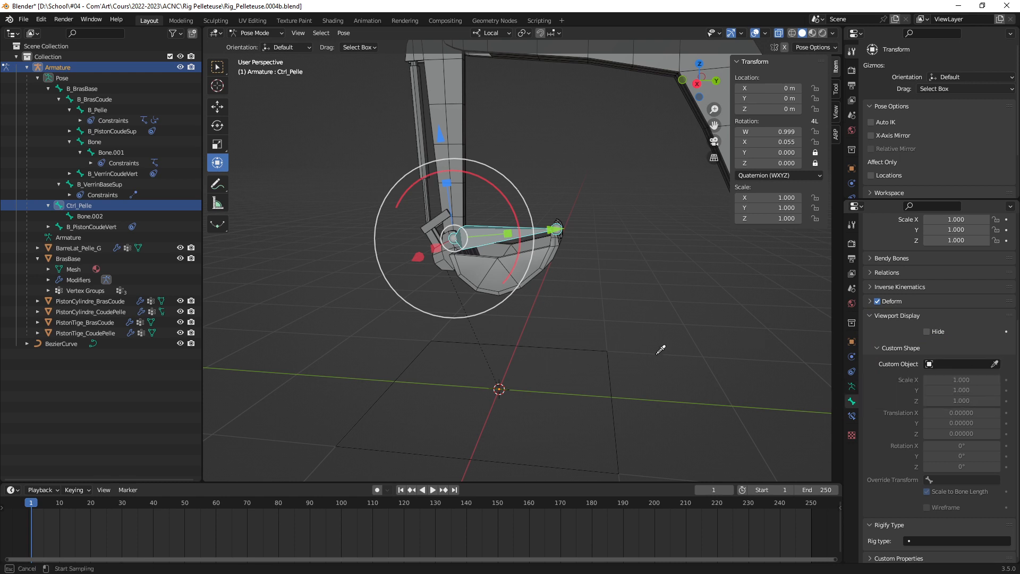
pyautogui.click(609, 374)
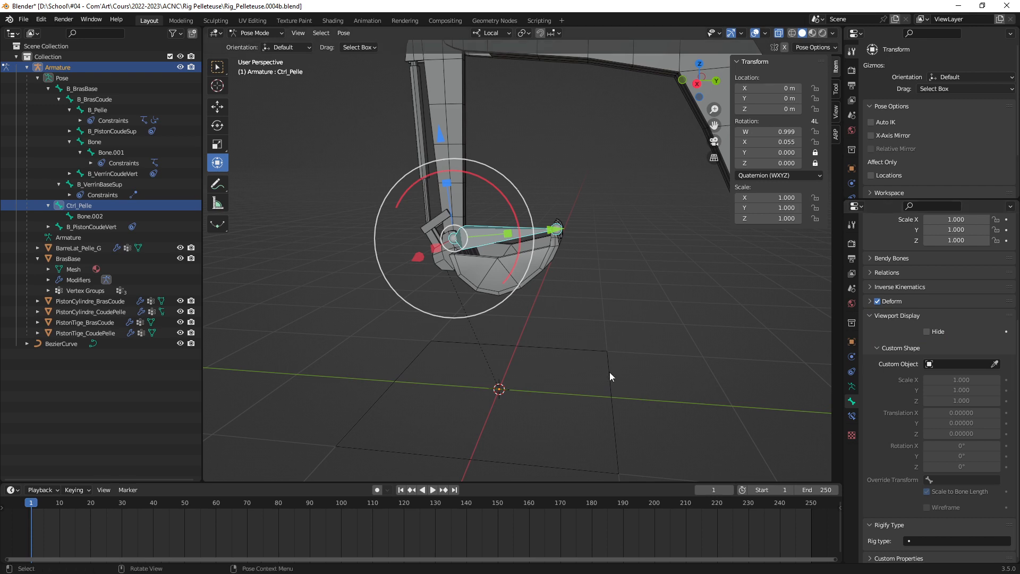
pyautogui.moveTo(610, 372); pyautogui.dragTo(596, 348, button='middle')
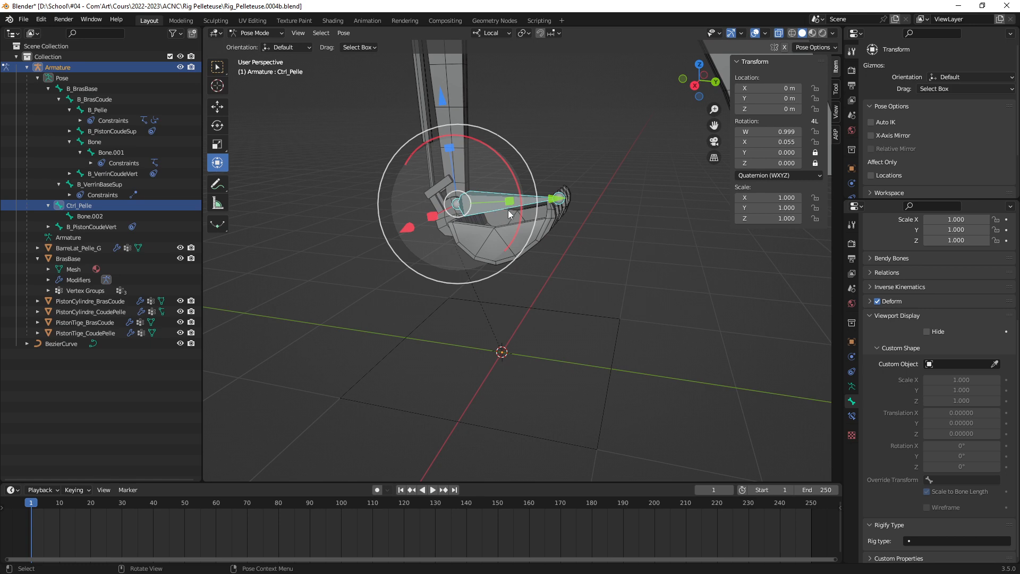
# Switch the armature to Object Mode and sample BezierCurve from the viewport as Ctrl_Pelle's custom object
pyautogui.click(268, 33)
pyautogui.click(260, 46)
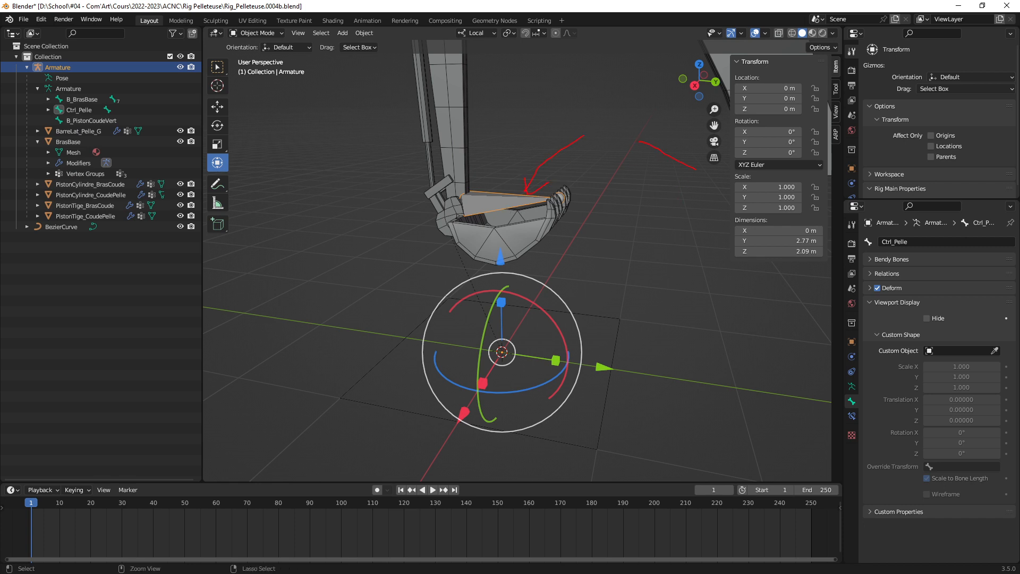
pyautogui.moveTo(696, 169)
pyautogui.mouseDown()
pyautogui.moveTo(850, 302)
pyautogui.moveTo(1019, 538)
pyautogui.mouseUp()
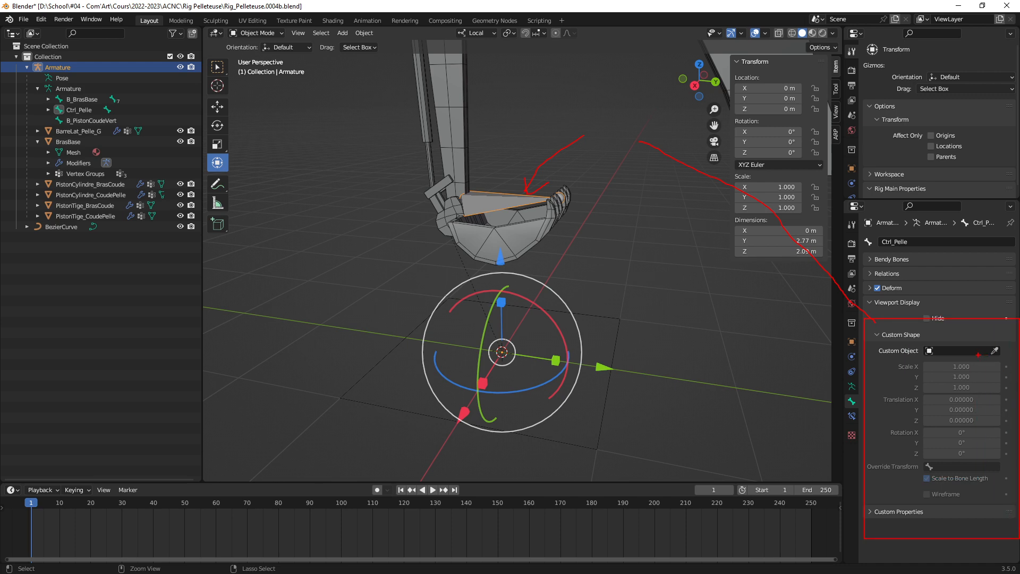
pyautogui.click(995, 351)
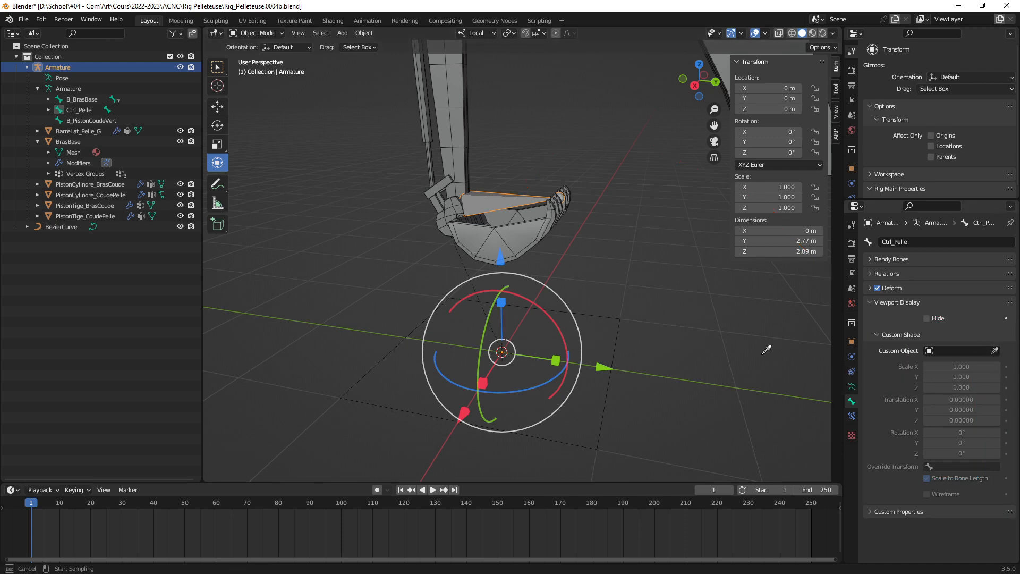
pyautogui.click(617, 342)
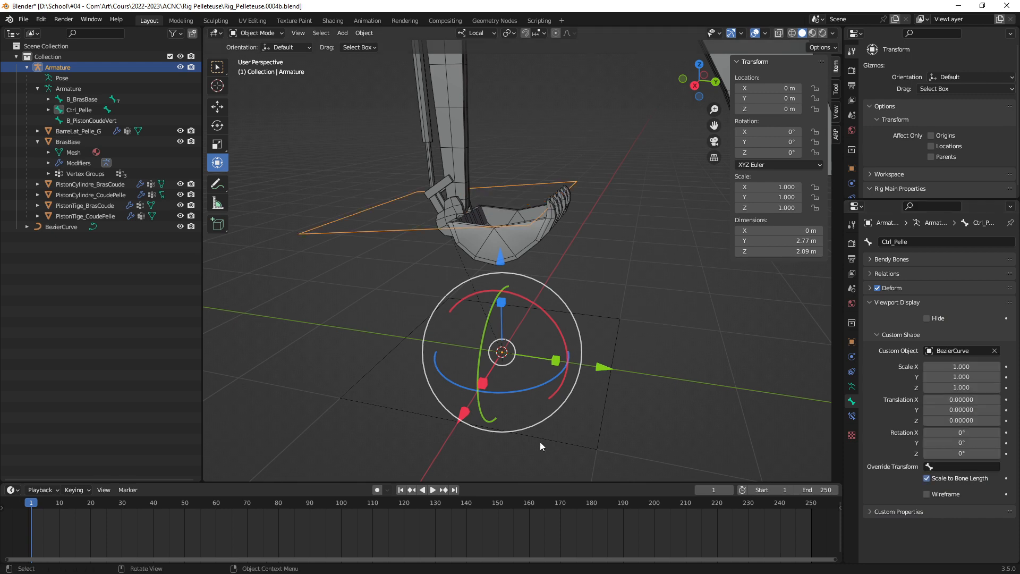
pyautogui.moveTo(474, 374); pyautogui.dragTo(425, 295, button='middle')
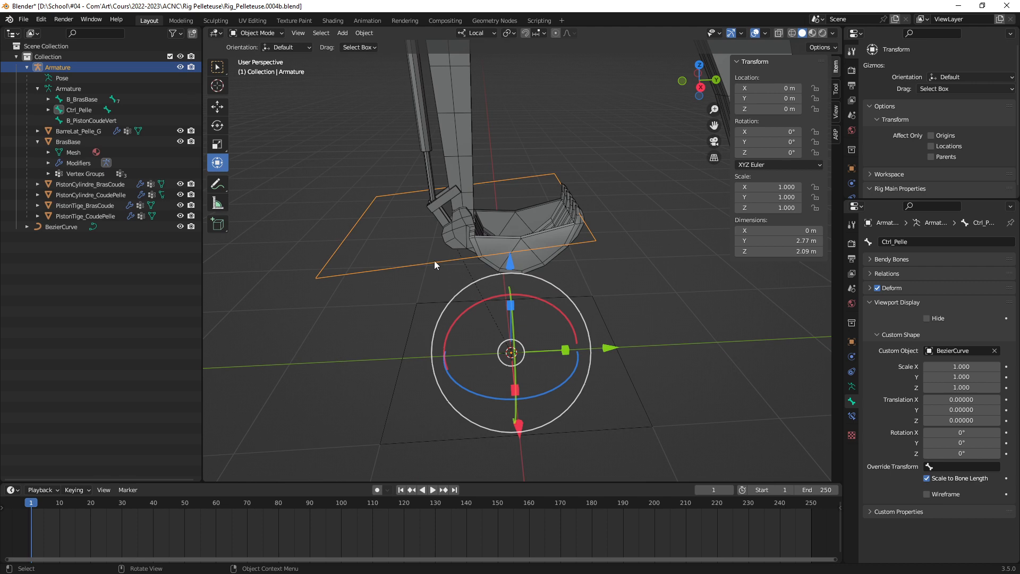
# Put the armature in Pose Mode and examine the custom shape on the Ctrl_Pelle bone
pyautogui.hotkey('ctrl', 'Tab')
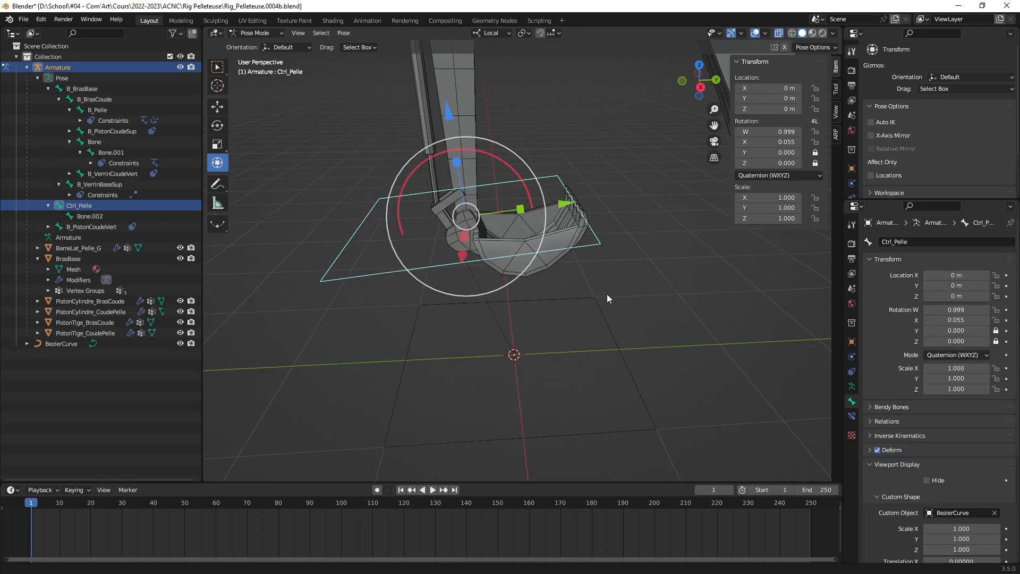
pyautogui.scroll(-3, 610, 296)
pyautogui.scroll(-7, 948, 438)
pyautogui.scroll(-2, 625, 298)
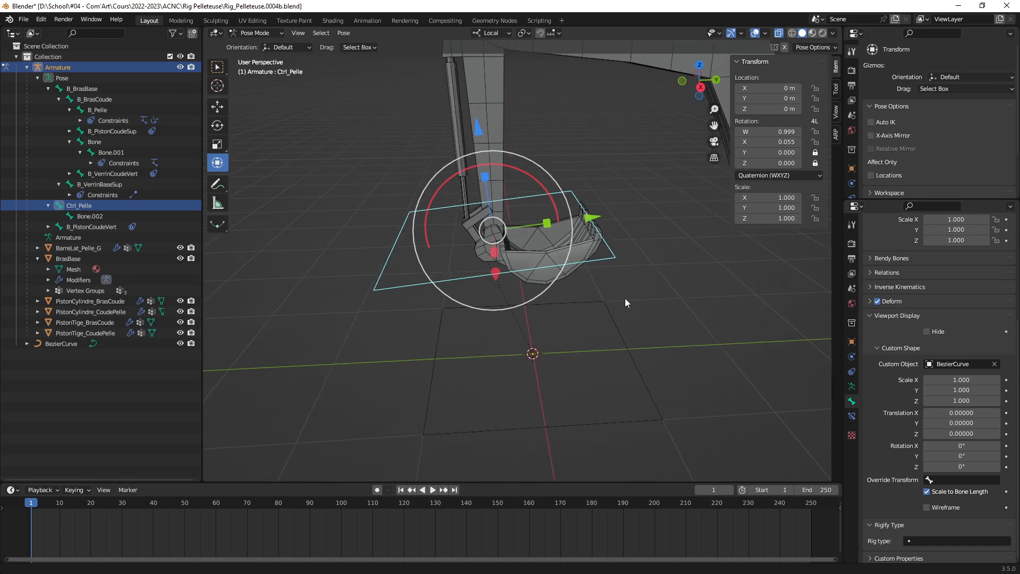
pyautogui.moveTo(625, 298); pyautogui.dragTo(597, 299, button='middle')
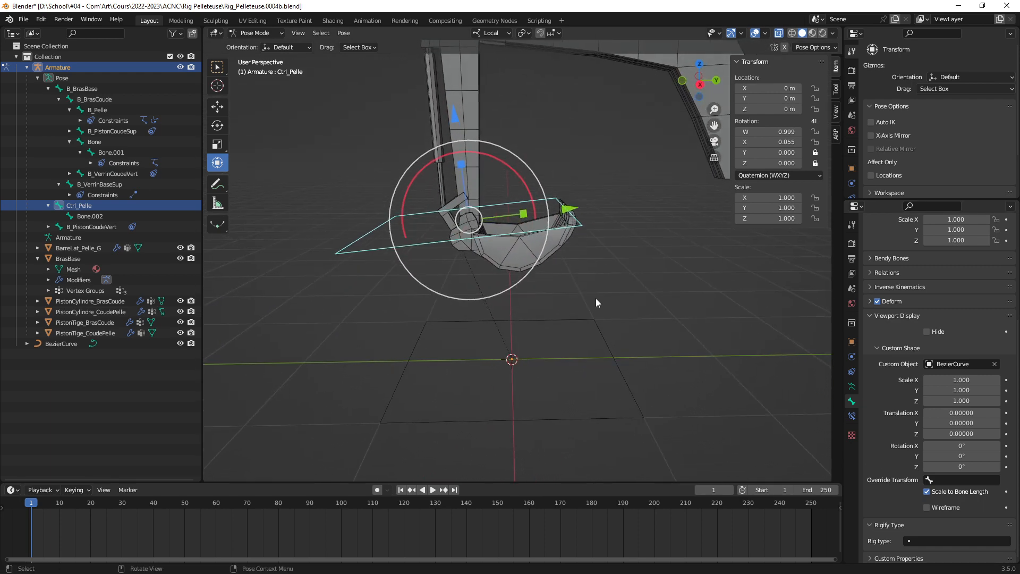
# Return to Object Mode and select the square Bezier curve, using Local transform orientation to examine its axes
pyautogui.hotkey('ctrl', 'Tab')
pyautogui.click(610, 343)
pyautogui.keyDown('shift'); pyautogui.moveTo(610, 347); pyautogui.dragTo(564, 341, button='middle'); pyautogui.keyUp('shift')
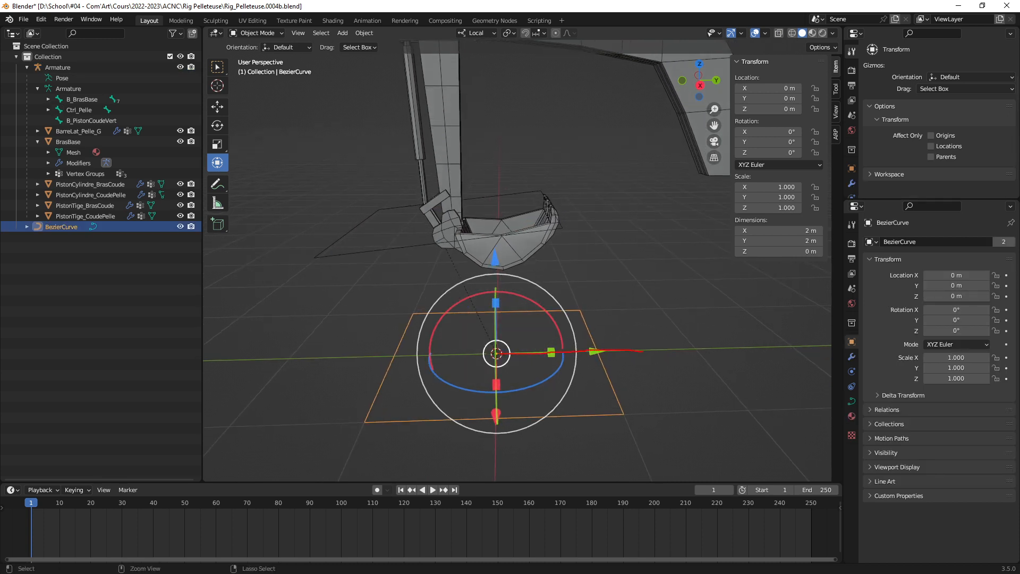
pyautogui.moveTo(496, 351)
pyautogui.mouseDown()
pyautogui.moveTo(496, 281)
pyautogui.moveTo(479, 273)
pyautogui.moveTo(513, 274)
pyautogui.mouseUp()
pyautogui.moveTo(514, 352); pyautogui.dragTo(620, 350)
pyautogui.press('Escape')
pyautogui.press(',')
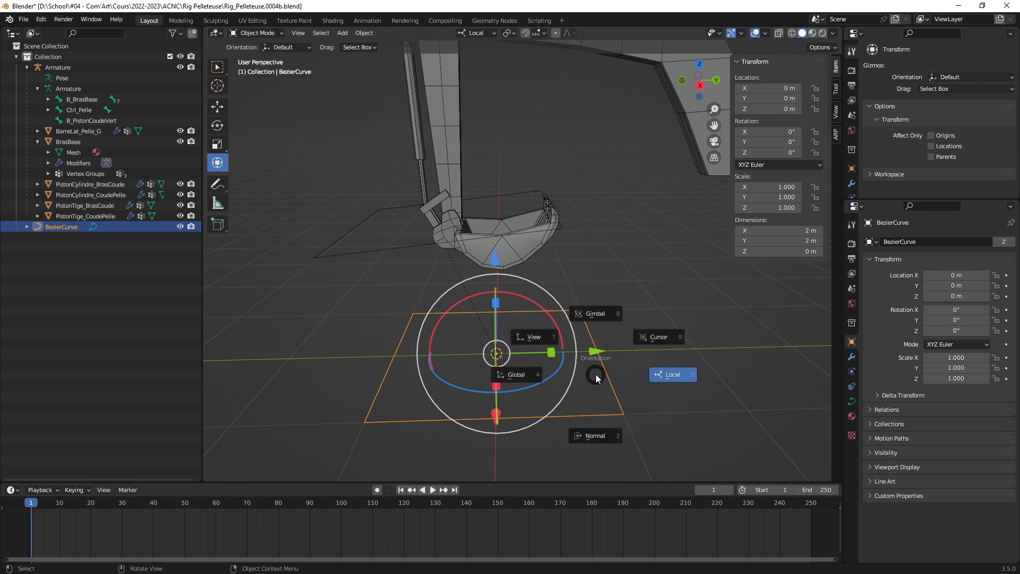
pyautogui.click(667, 378)
pyautogui.moveTo(578, 363); pyautogui.dragTo(540, 277, button='middle')
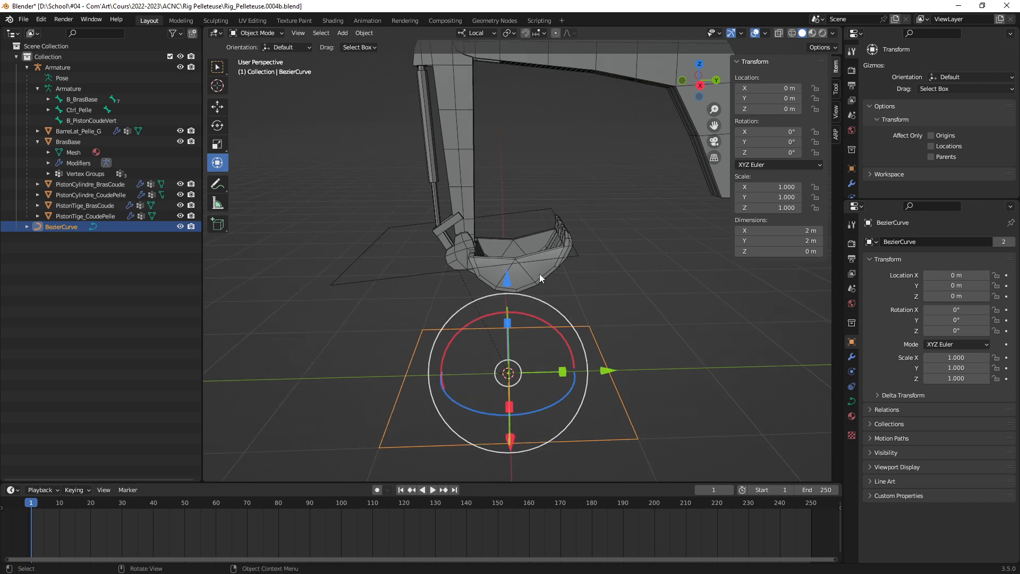
# Enter Pose Mode on the armature and reselect Ctrl_Pelle to compare its local axes with those of the curve
pyautogui.click(442, 269)
pyautogui.hotkey('ctrl', 'Tab')
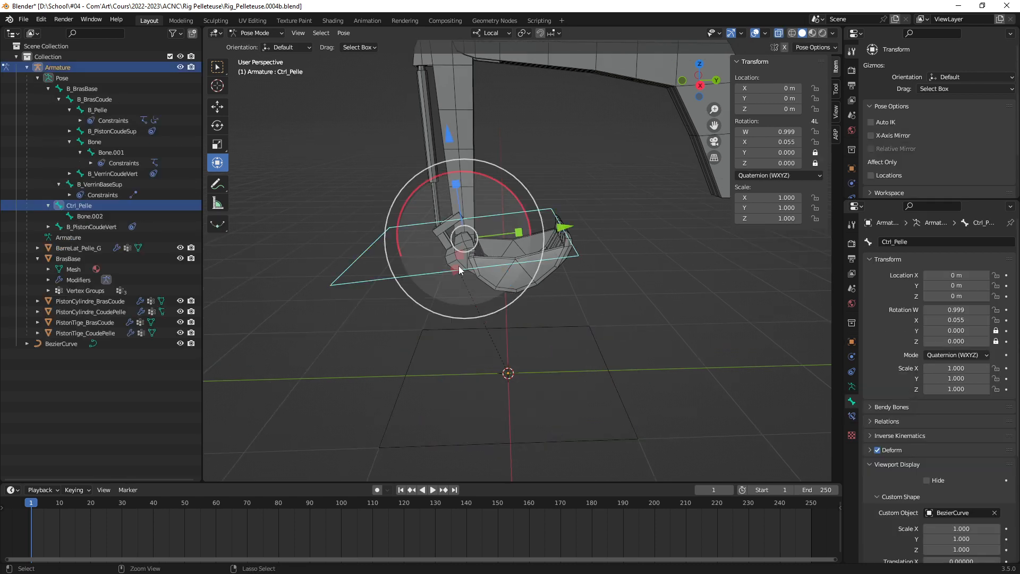
pyautogui.moveTo(510, 249); pyautogui.dragTo(488, 251, button='middle')
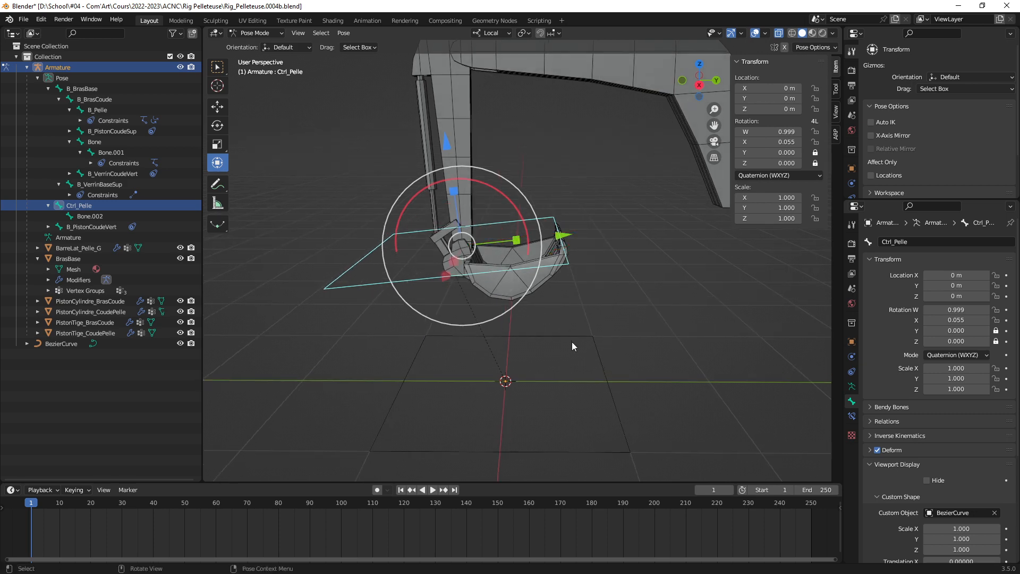
pyautogui.moveTo(571, 342); pyautogui.dragTo(584, 312, button='middle')
pyautogui.click(589, 318)
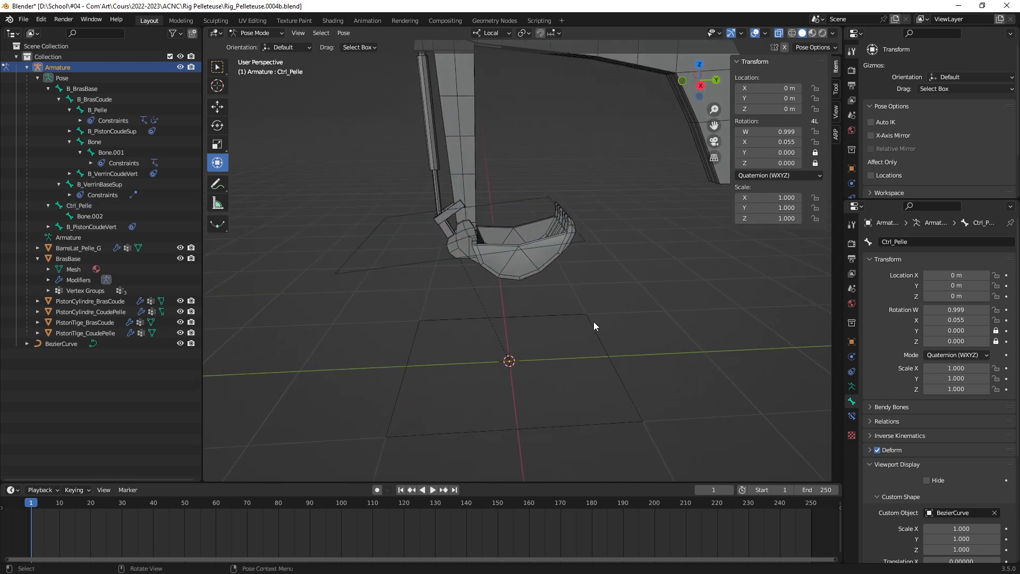
pyautogui.click(550, 247)
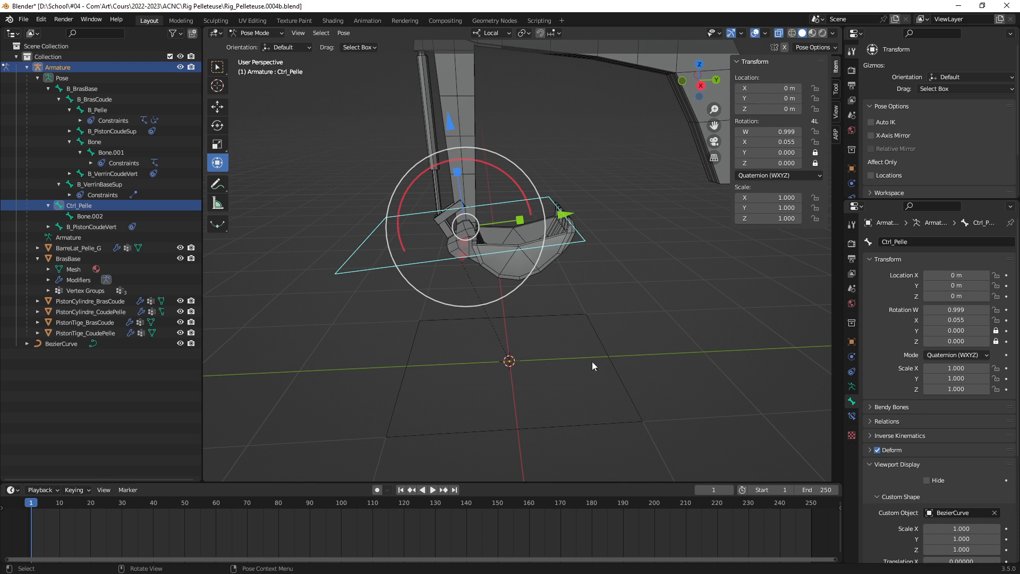
# Return to Object Mode, select the square Bezier curve and rotate it 90° about its local X axis
pyautogui.click(614, 368)
pyautogui.hotkey('ctrl', 'Tab')
pyautogui.click(617, 368)
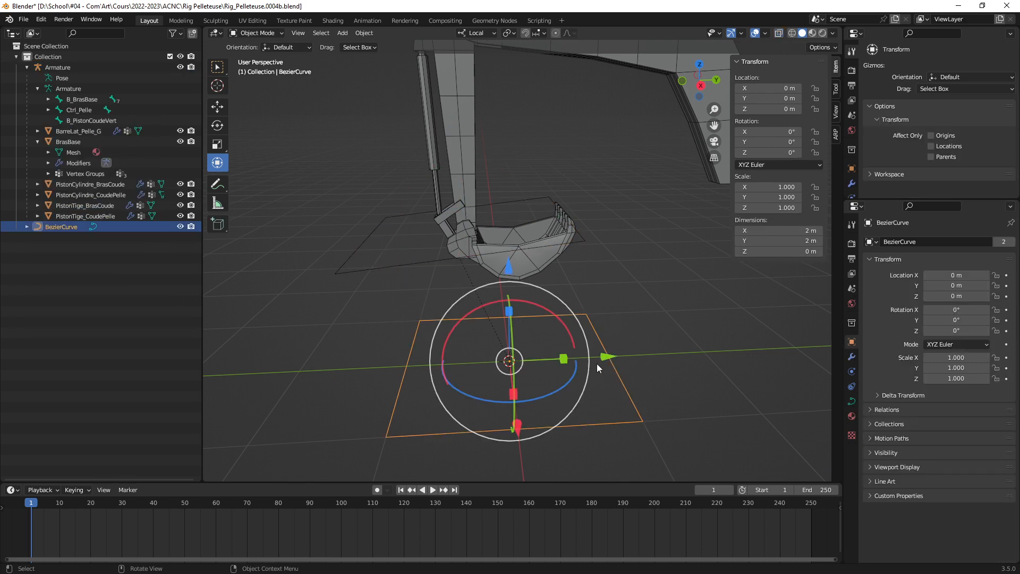
pyautogui.moveTo(597, 364); pyautogui.dragTo(554, 322, button='middle')
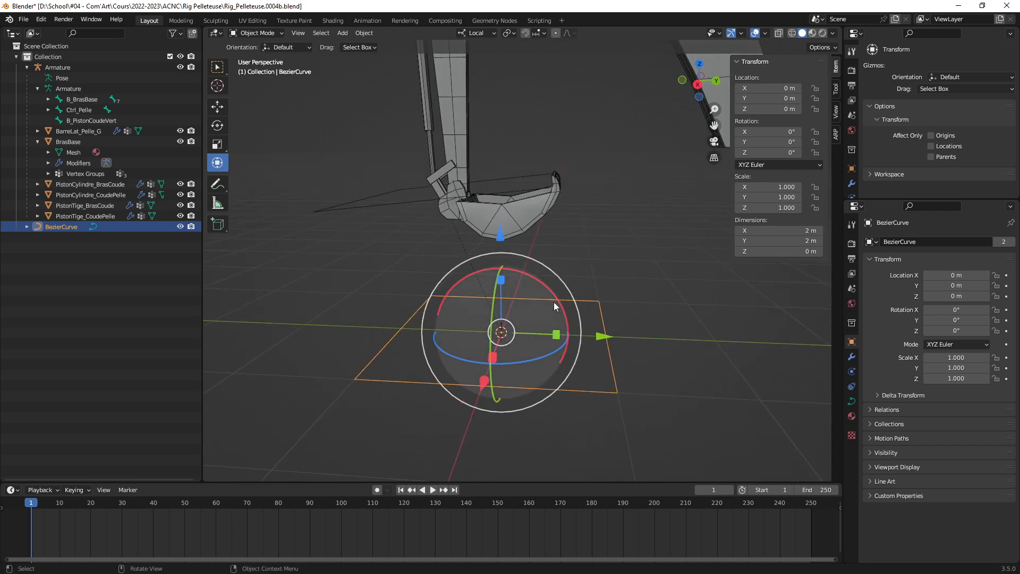
pyautogui.moveTo(560, 305); pyautogui.dragTo(558, 303)
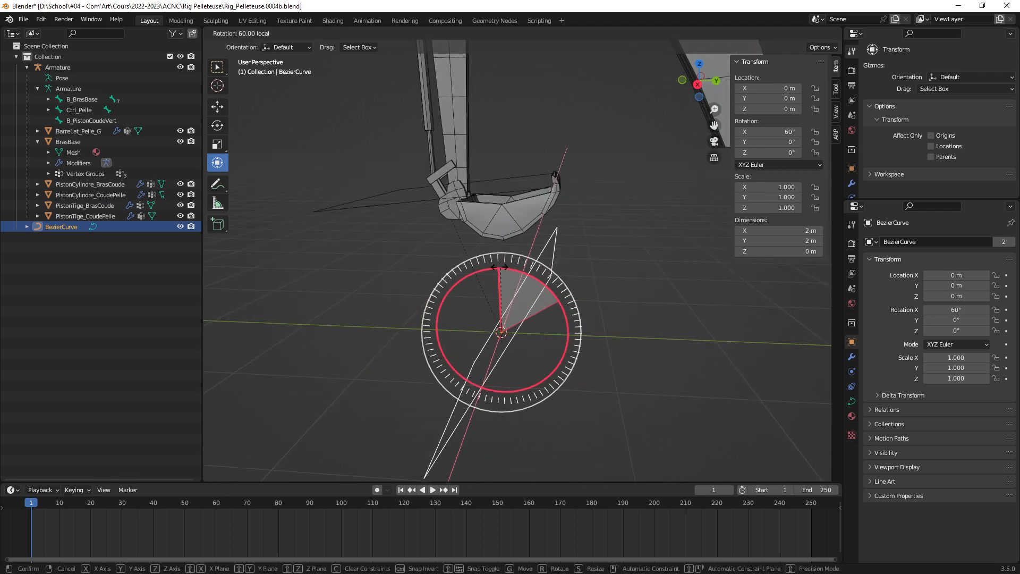
pyautogui.moveTo(500, 267); pyautogui.dragTo(464, 261)
pyautogui.moveTo(529, 313)
pyautogui.mouseDown(button='middle')
pyautogui.moveTo(548, 299)
pyautogui.moveTo(531, 268)
pyautogui.moveTo(500, 299)
pyautogui.moveTo(505, 312)
pyautogui.moveTo(532, 307)
pyautogui.moveTo(525, 323)
pyautogui.mouseUp(button='middle')
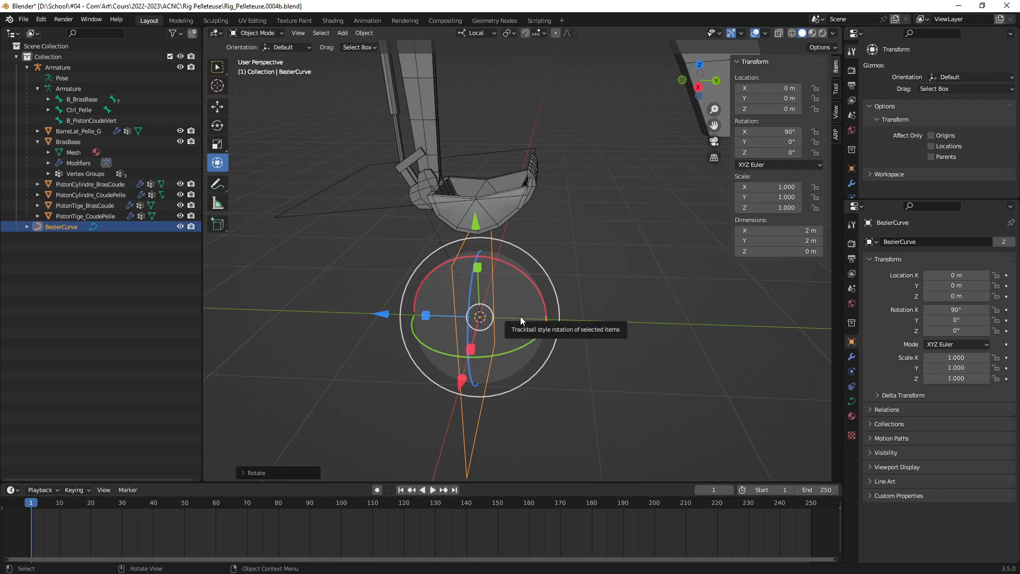
# Apply all transforms to the rotated curve and compare its orientation with the bone's control shape
pyautogui.hotkey('ctrl', 'a')
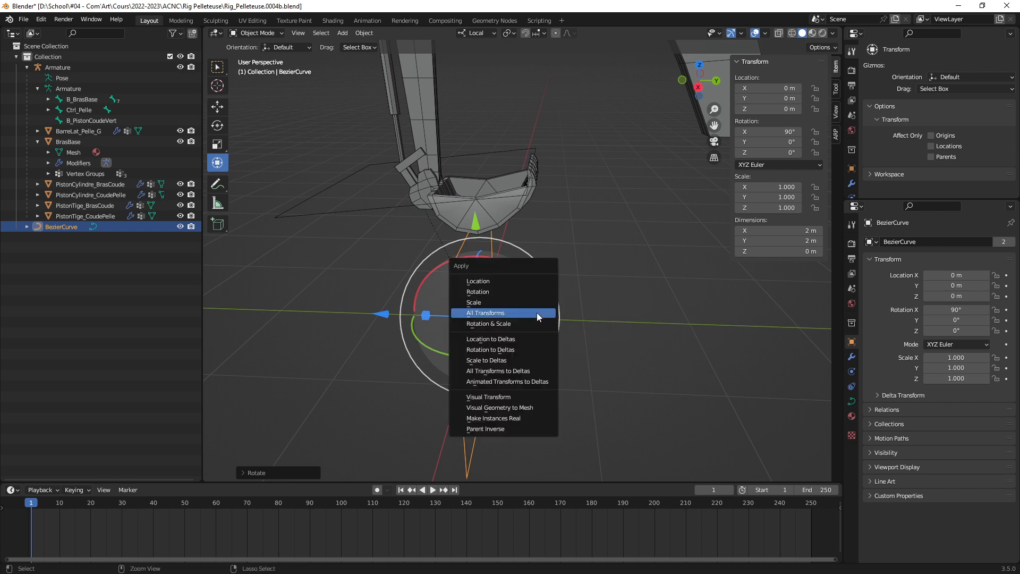
pyautogui.click(537, 313)
pyautogui.moveTo(547, 333)
pyautogui.mouseDown(button='middle')
pyautogui.moveTo(537, 344)
pyautogui.moveTo(494, 335)
pyautogui.mouseUp(button='middle')
pyautogui.moveTo(479, 319); pyautogui.dragTo(585, 335)
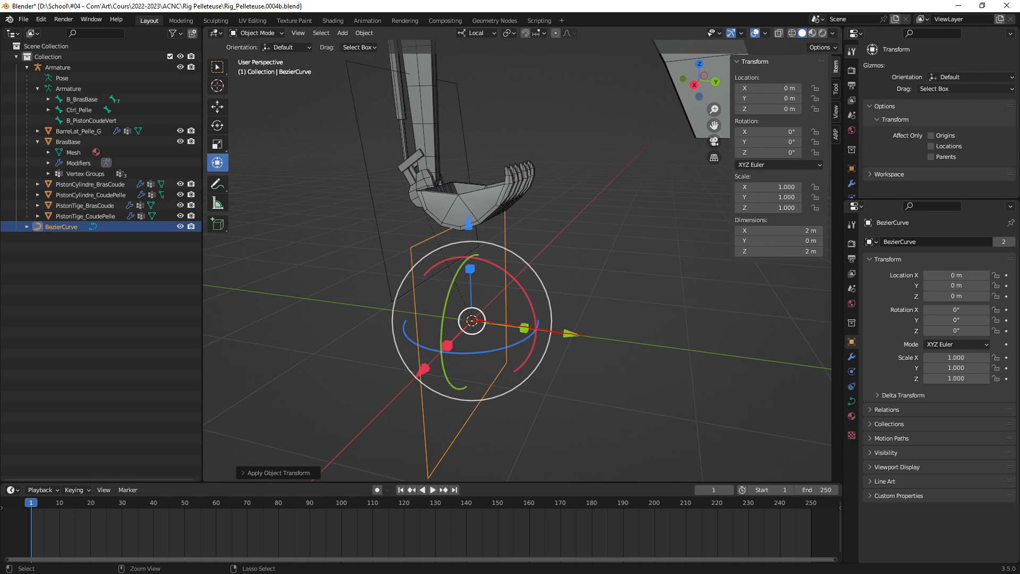
pyautogui.moveTo(488, 309); pyautogui.dragTo(493, 340, button='middle')
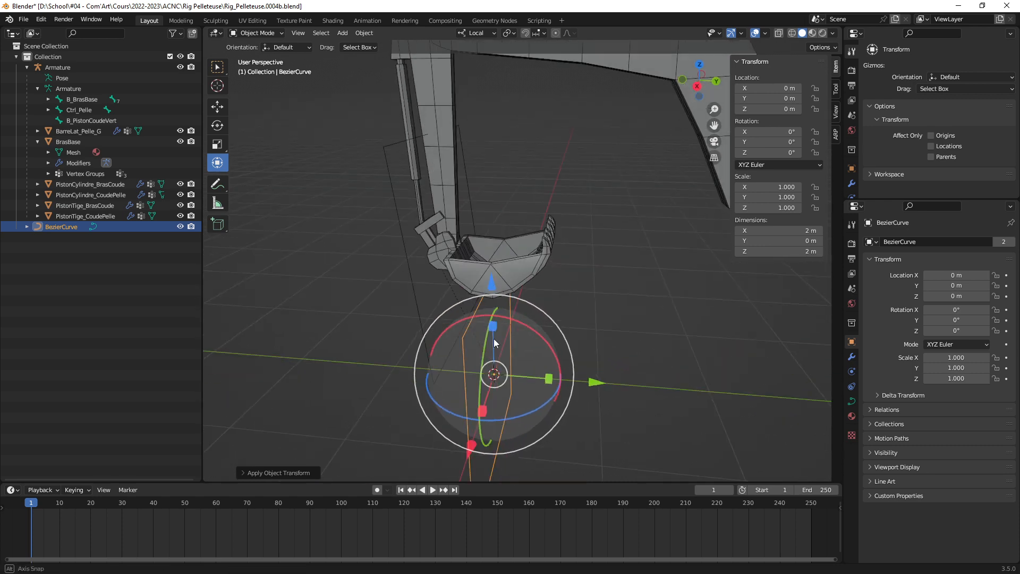
pyautogui.click(402, 287)
pyautogui.moveTo(416, 298); pyautogui.dragTo(463, 354, button='middle')
pyautogui.click(459, 360)
pyautogui.keyDown('shift'); pyautogui.moveTo(528, 377); pyautogui.dragTo(537, 336, button='middle'); pyautogui.keyUp('shift')
# Undo the applied transforms and the object-level rotation of the square Bezier curve
pyautogui.hotkey('ctrl', 'z')
pyautogui.hotkey('ctrl', 'z')
pyautogui.hotkey('ctrl', 'z')
pyautogui.hotkey('ctrl', 'z')
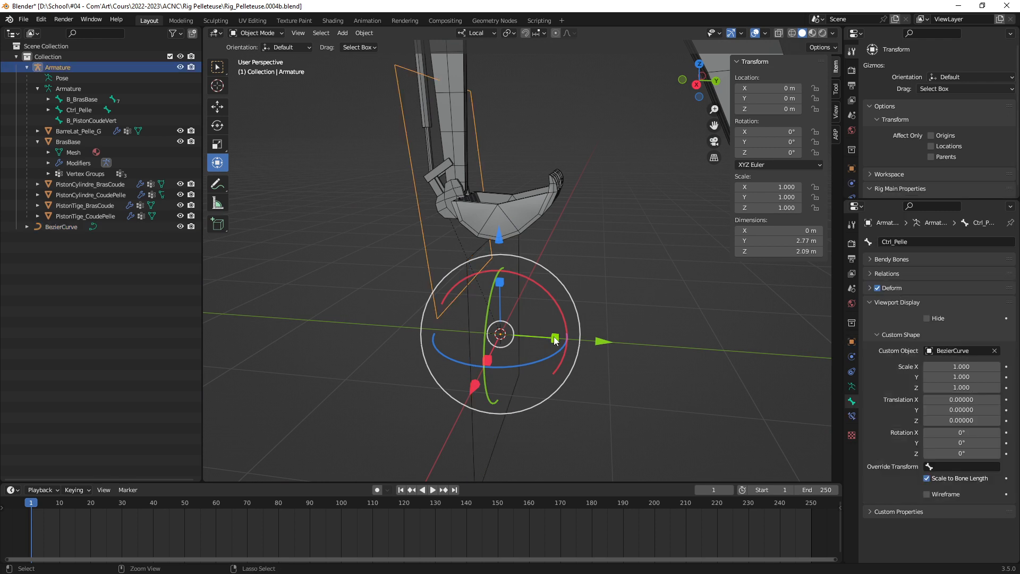
pyautogui.moveTo(549, 337)
pyautogui.keyDown('shift'); pyautogui.mouseDown(button='middle')
pyautogui.moveTo(542, 346)
pyautogui.moveTo(546, 333)
pyautogui.mouseUp(button='middle'); pyautogui.keyUp('shift')
# In Edit Mode, rotate all control points of the square Bezier curve about the local X axis until it stands upright
pyautogui.press('Tab')
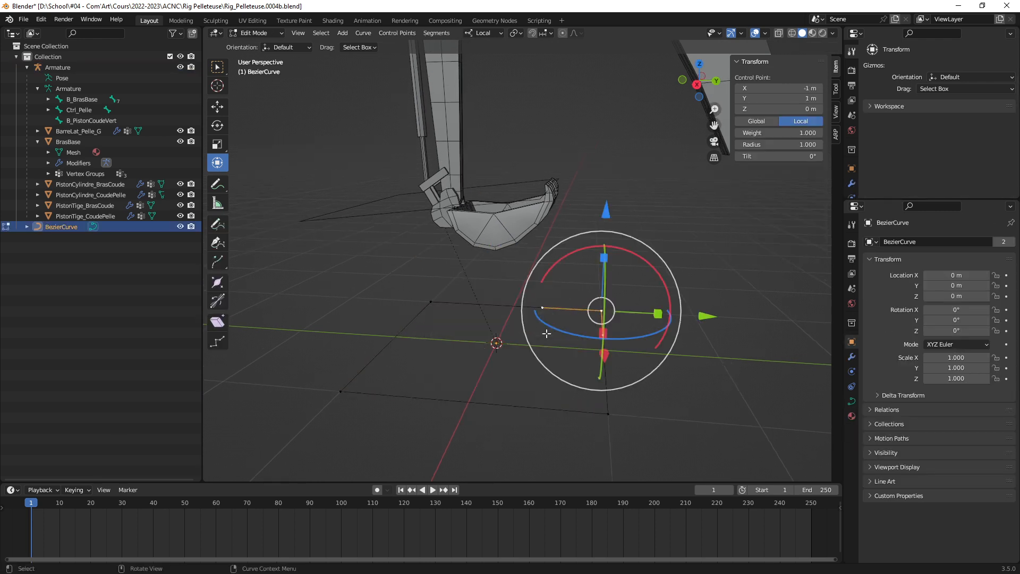
pyautogui.keyDown('shift'); pyautogui.moveTo(537, 353); pyautogui.dragTo(548, 331, button='middle'); pyautogui.keyUp('shift')
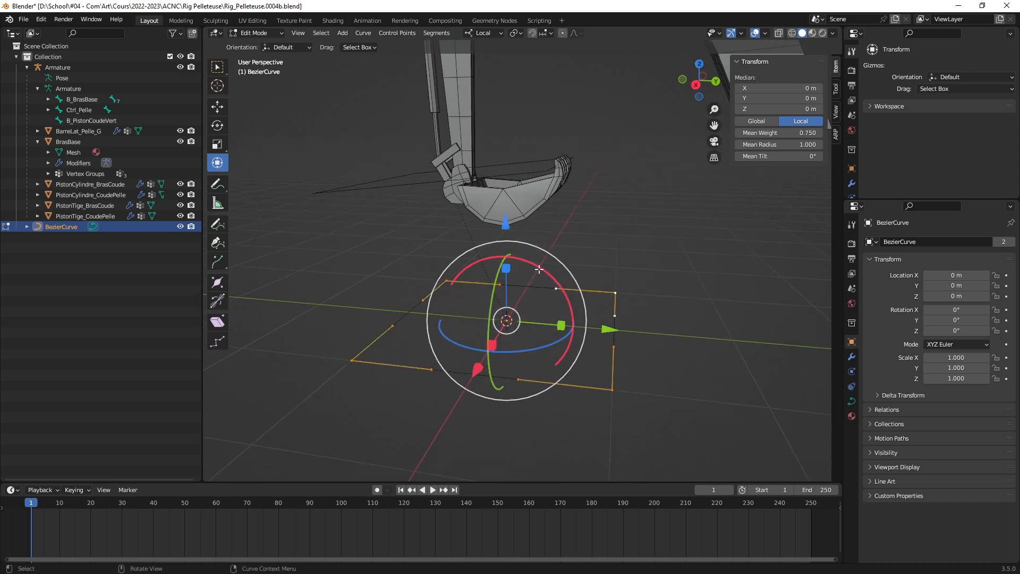
pyautogui.moveTo(541, 274); pyautogui.dragTo(583, 372)
pyautogui.moveTo(584, 369); pyautogui.dragTo(556, 343, button='middle')
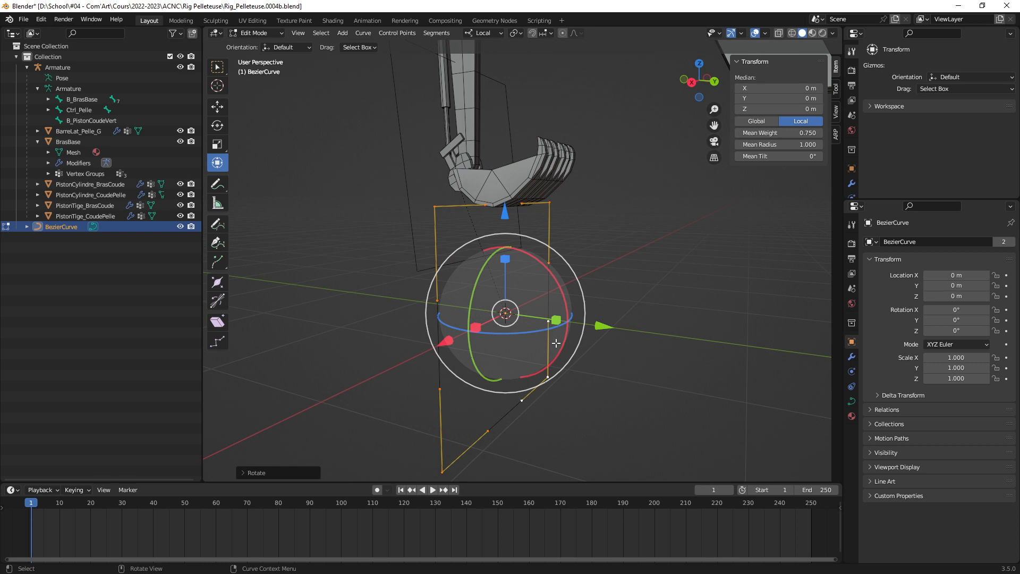
pyautogui.moveTo(531, 321); pyautogui.dragTo(502, 291, button='middle')
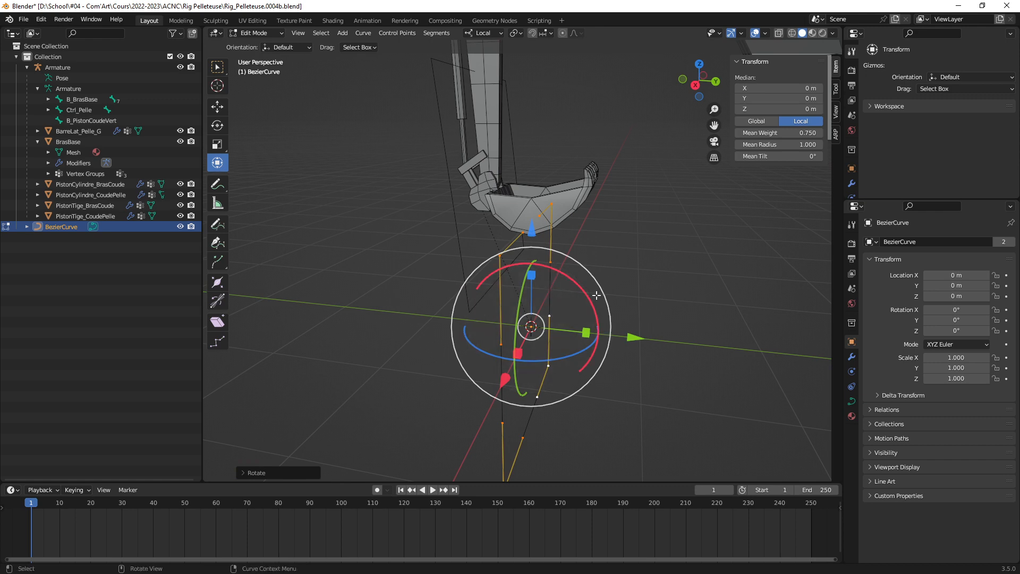
pyautogui.scroll(-1, 597, 296)
pyautogui.keyDown('shift'); pyautogui.moveTo(596, 296); pyautogui.dragTo(574, 304, button='middle'); pyautogui.keyUp('shift')
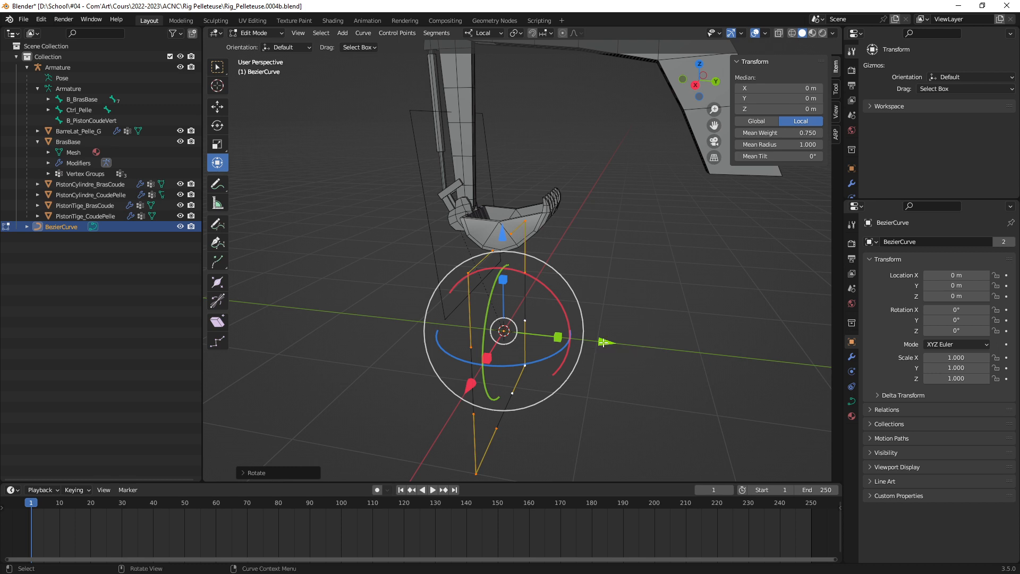
pyautogui.moveTo(603, 343)
pyautogui.mouseDown()
pyautogui.moveTo(733, 349)
pyautogui.moveTo(518, 336)
pyautogui.moveTo(703, 353)
pyautogui.moveTo(590, 342)
pyautogui.moveTo(601, 343)
pyautogui.mouseUp()
pyautogui.hotkey('ctrl', 'z')
pyautogui.moveTo(526, 321)
pyautogui.keyDown('shift'); pyautogui.mouseDown(button='middle')
pyautogui.moveTo(530, 329)
pyautogui.moveTo(512, 314)
pyautogui.mouseUp(button='middle'); pyautogui.keyUp('shift')
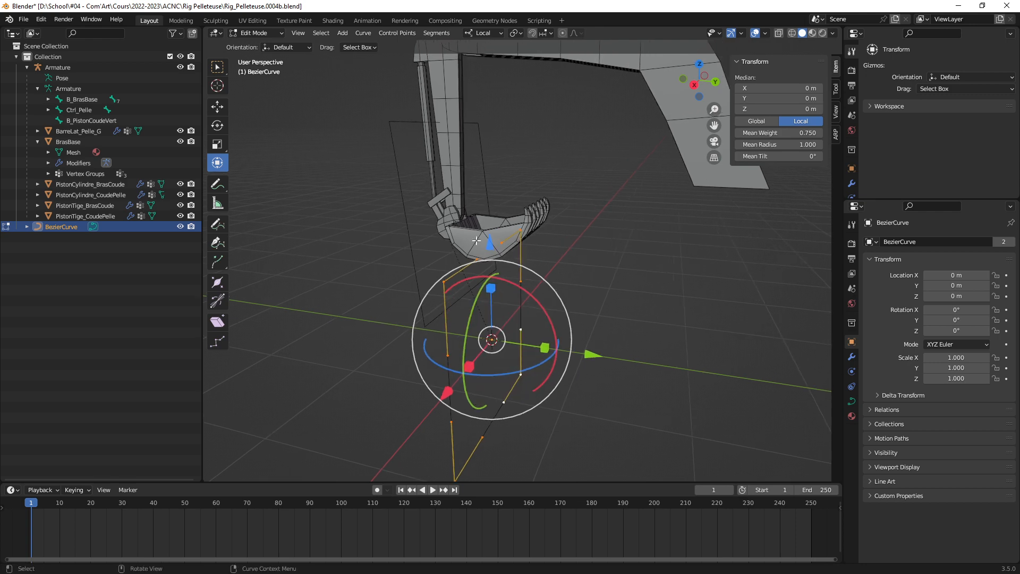
pyautogui.keyDown('shift'); pyautogui.moveTo(498, 267); pyautogui.dragTo(499, 274, button='middle'); pyautogui.keyUp('shift')
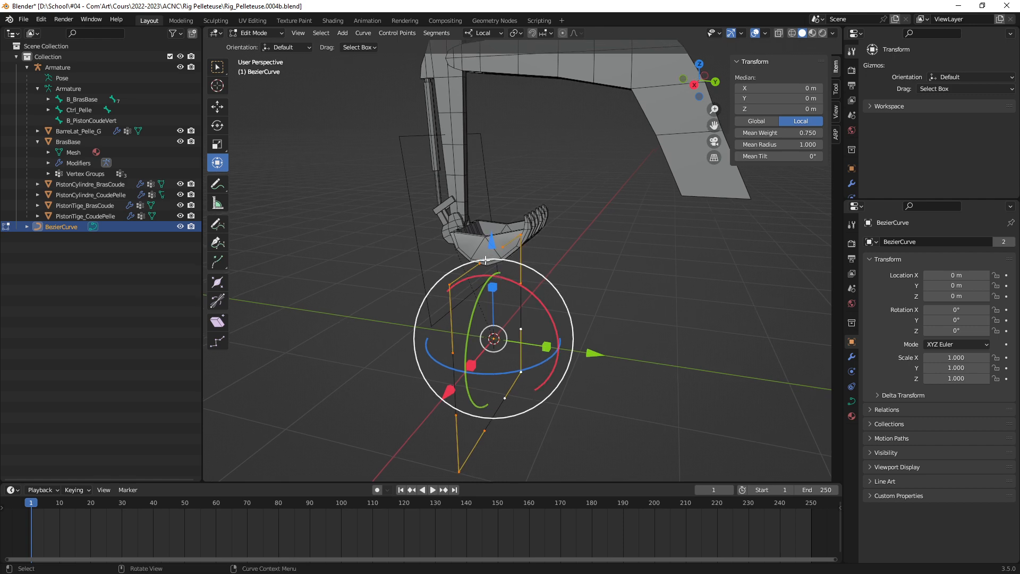
# Return to Object Mode, select the armature and switch it to Pose Mode with the Ctrl_Pelle bone selected
pyautogui.hotkey('ctrl', 'Tab')
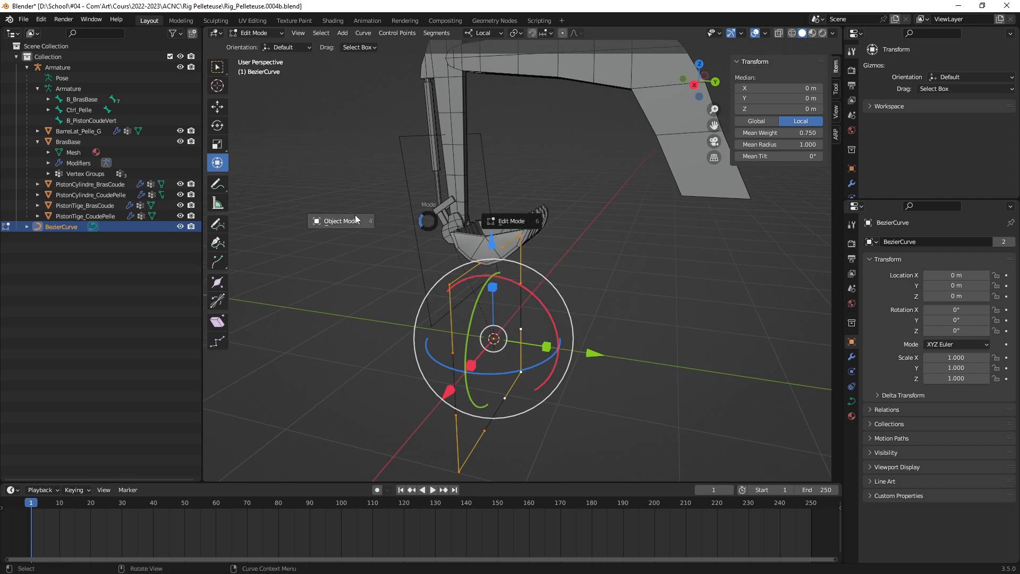
pyautogui.click(356, 219)
pyautogui.click(410, 212)
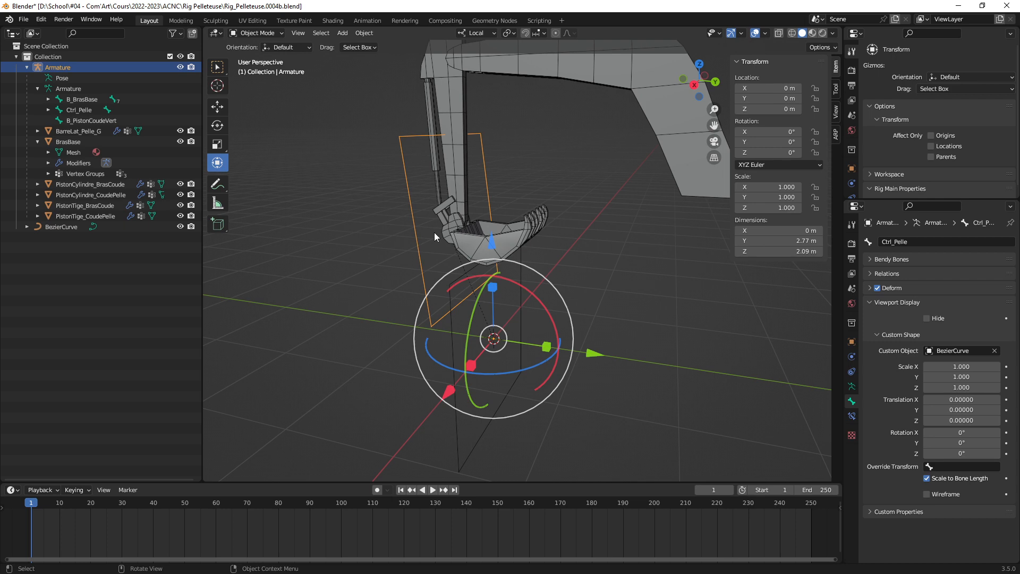
pyautogui.hotkey('ctrl', 'Tab')
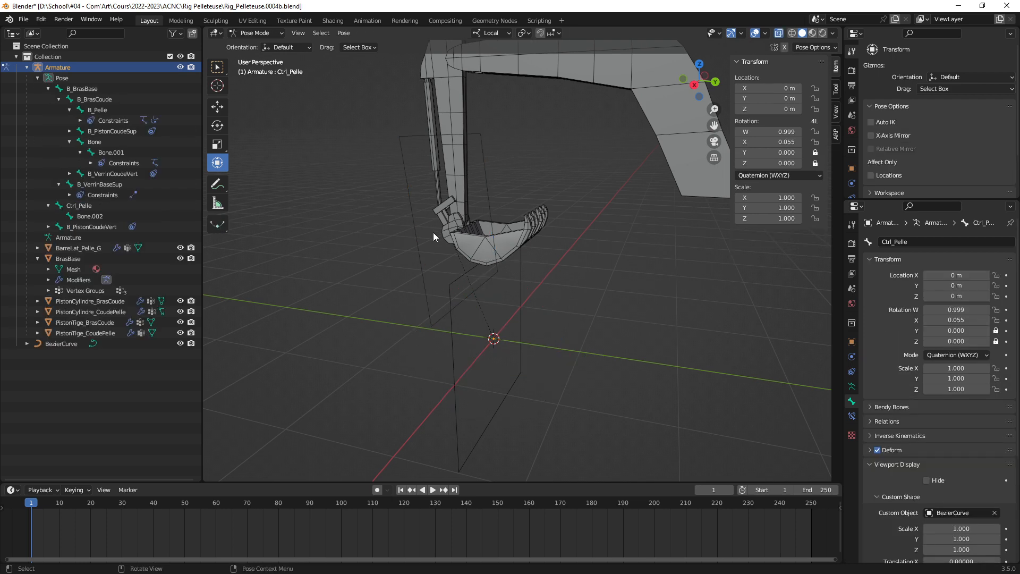
pyautogui.click(530, 253)
pyautogui.moveTo(530, 253)
pyautogui.mouseDown(button='middle')
pyautogui.moveTo(527, 232)
pyautogui.moveTo(534, 253)
pyautogui.mouseUp(button='middle')
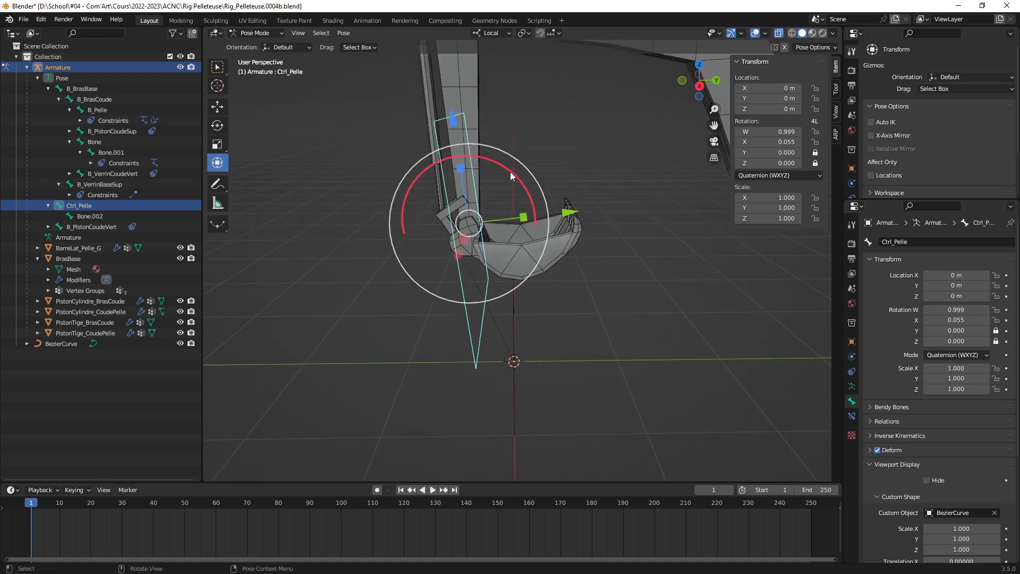
# Try rotating the Ctrl_Pelle bone about its local X axis and undo the rotation
pyautogui.moveTo(511, 174); pyautogui.dragTo(474, 167)
pyautogui.hotkey('ctrl', 'z')
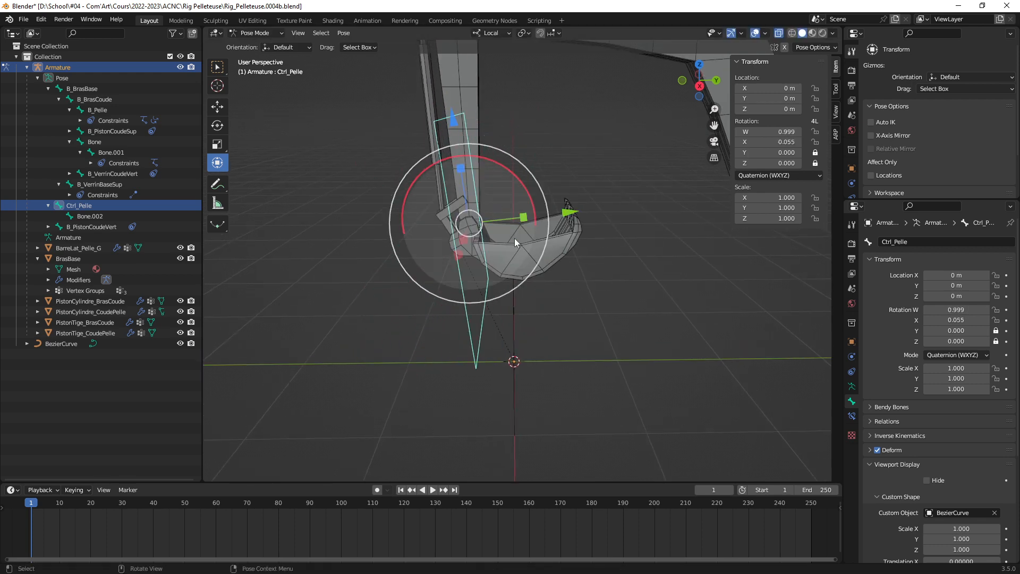
pyautogui.keyDown('shift'); pyautogui.moveTo(514, 238); pyautogui.dragTo(524, 285, button='middle'); pyautogui.keyUp('shift')
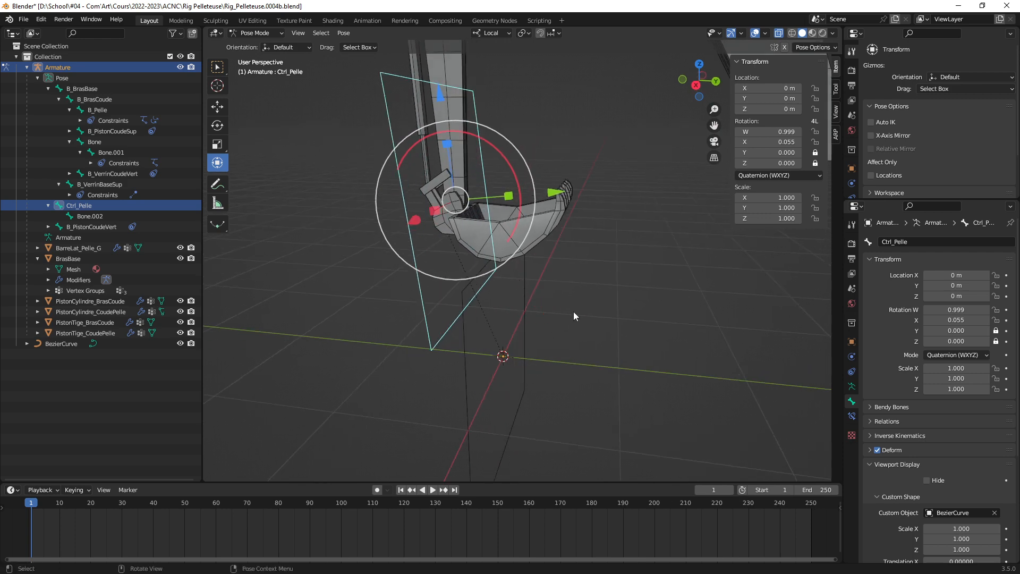
# Review the Custom Shape settings of the Ctrl_Pelle bone and choose the Local transform orientation
pyautogui.scroll(-5, 914, 449)
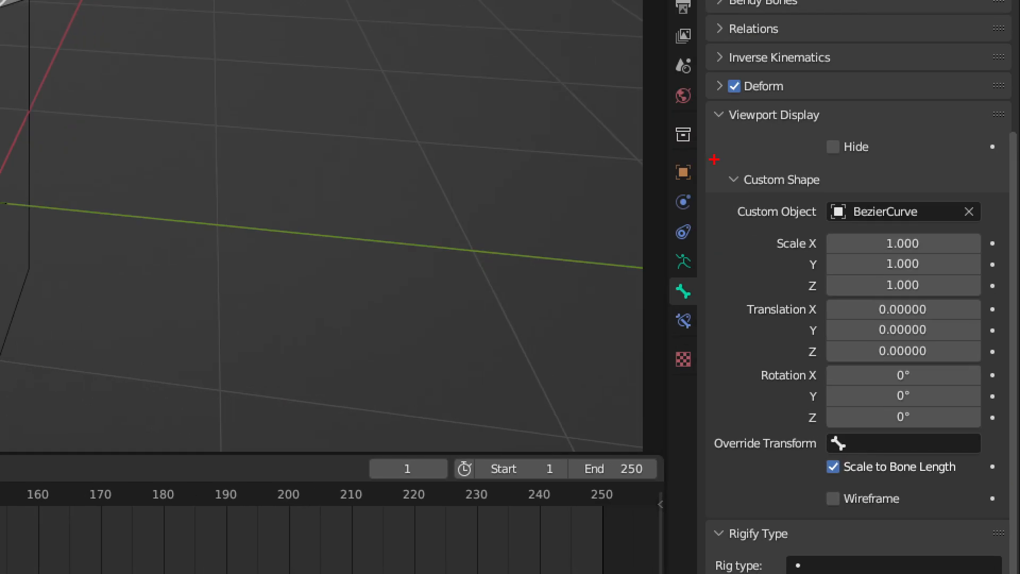
pyautogui.moveTo(714, 160); pyautogui.dragTo(1000, 490)
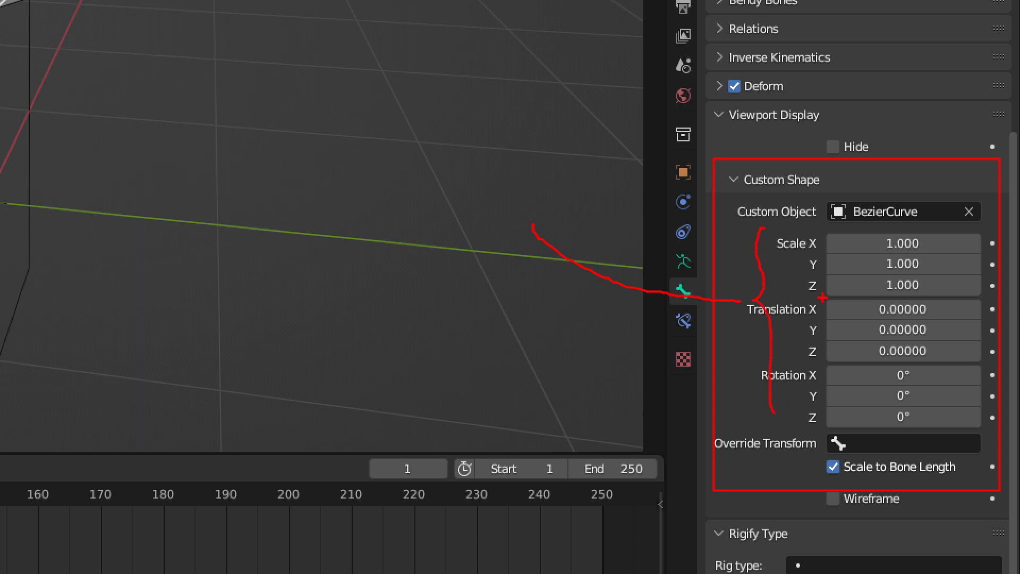
pyautogui.press('Escape')
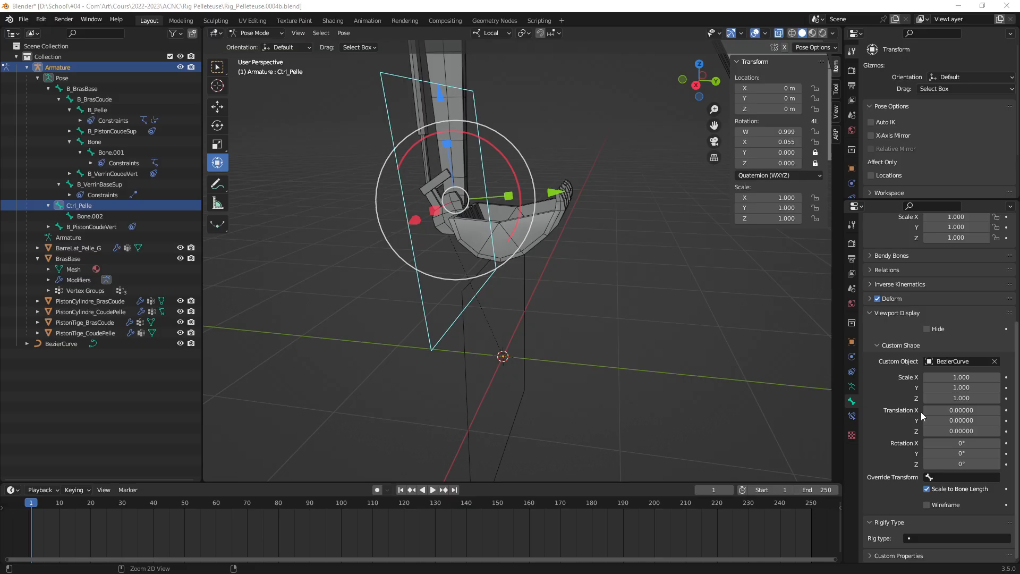
pyautogui.press(',')
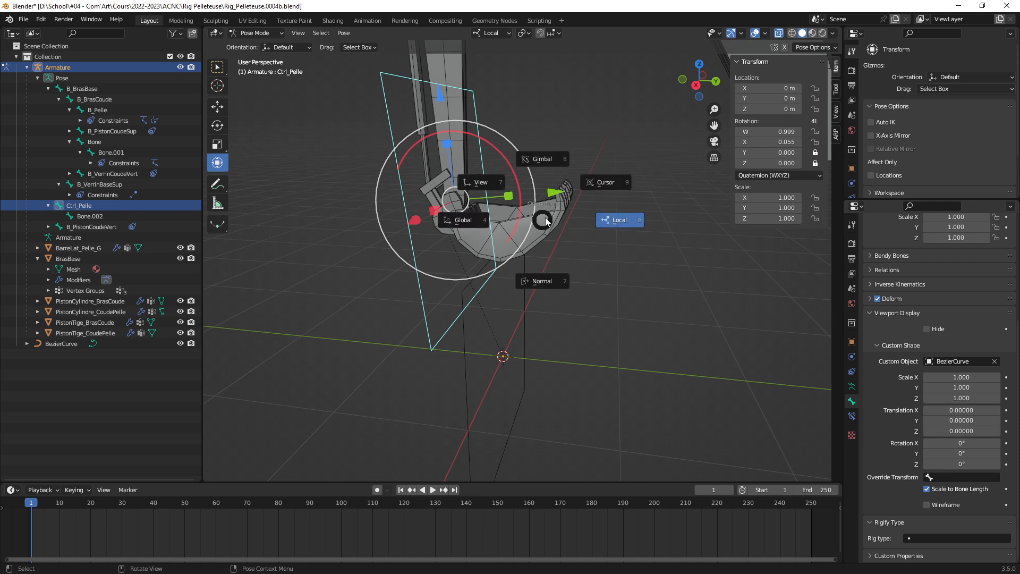
pyautogui.click(617, 225)
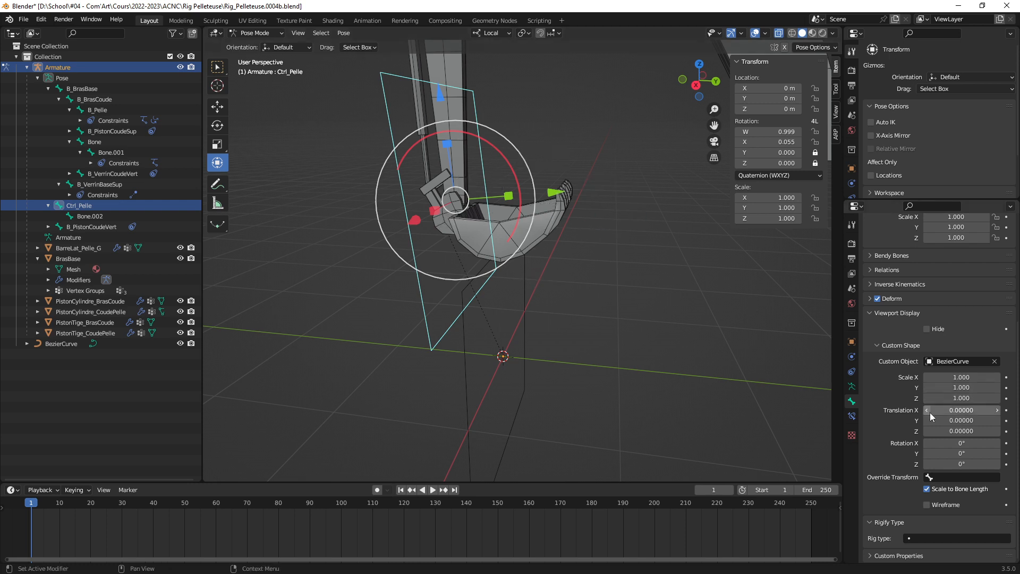
# Try offsetting the custom shape of Ctrl_Pelle with its Translation values and undo the changes
pyautogui.moveTo(956, 420)
pyautogui.mouseDown()
pyautogui.moveTo(999, 420)
pyautogui.moveTo(938, 421)
pyautogui.moveTo(1018, 431)
pyautogui.moveTo(940, 431)
pyautogui.mouseUp()
pyautogui.hotkey('ctrl', 'z')
pyautogui.hotkey('ctrl', 'z')
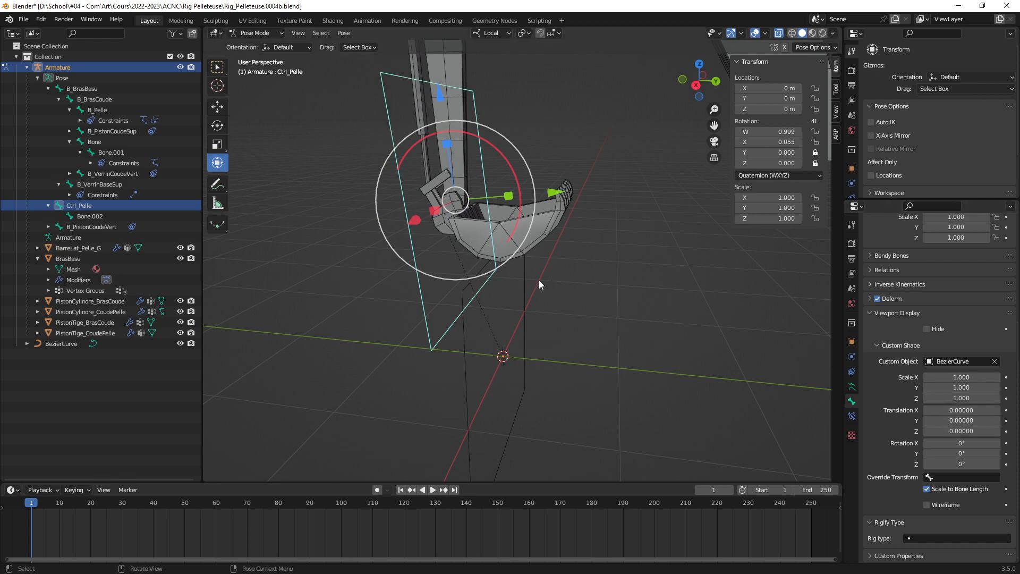
# Examine the custom shape's Scale, Translation and Rotation values and its Scale to Bone Length option
pyautogui.moveTo(539, 279)
pyautogui.mouseDown(button='middle')
pyautogui.moveTo(566, 305)
pyautogui.moveTo(621, 296)
pyautogui.moveTo(564, 313)
pyautogui.moveTo(579, 323)
pyautogui.moveTo(600, 319)
pyautogui.mouseUp(button='middle')
pyautogui.hotkey('ctrl', '1')
pyautogui.click(991, 407)
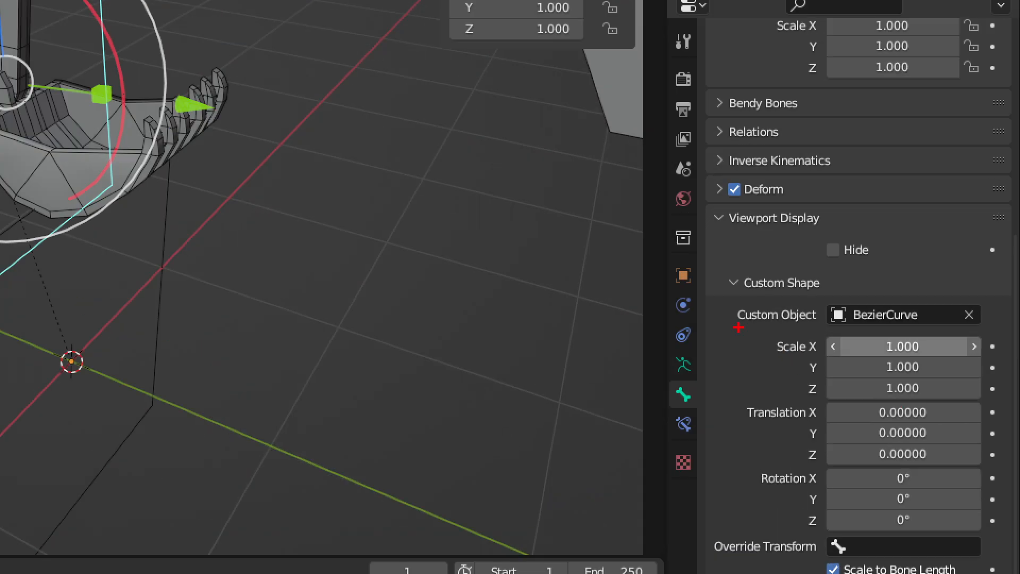
pyautogui.keyDown('ctrl'); pyautogui.keyDown('shift'); pyautogui.moveTo(739, 328); pyautogui.dragTo(995, 555); pyautogui.keyUp('shift'); pyautogui.keyUp('ctrl')
pyautogui.press('r')
pyautogui.press('Escape')
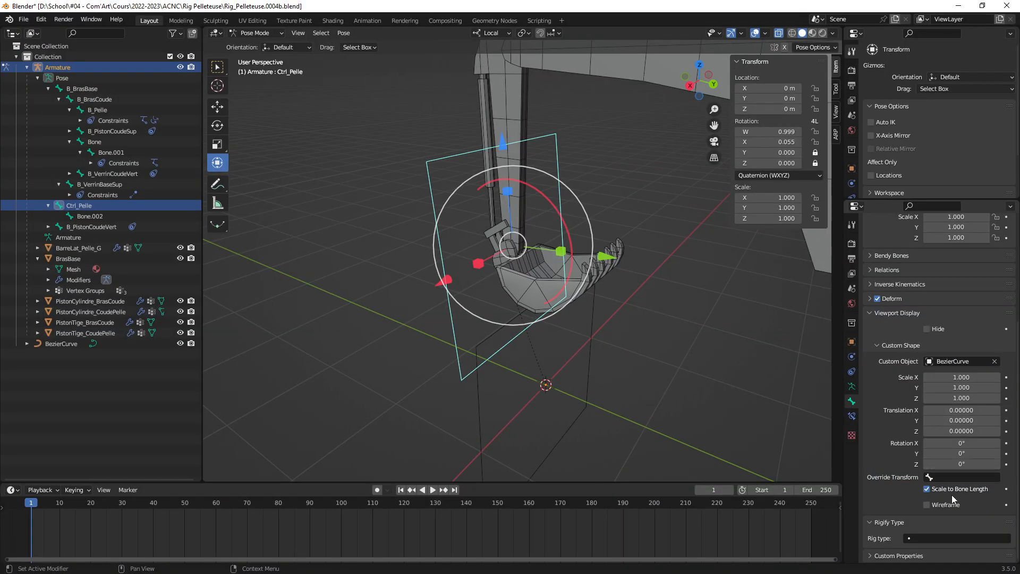
pyautogui.hotkey('ctrl', '1')
pyautogui.keyDown('ctrl'); pyautogui.keyDown('shift'); pyautogui.moveTo(806, 408); pyautogui.dragTo(986, 446); pyautogui.keyUp('shift'); pyautogui.keyUp('ctrl')
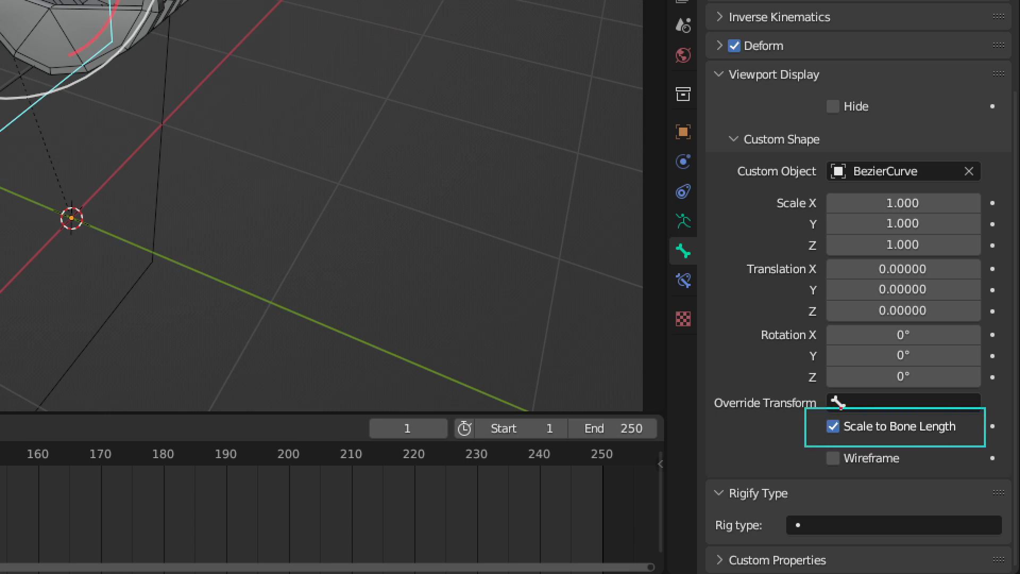
pyautogui.press('r')
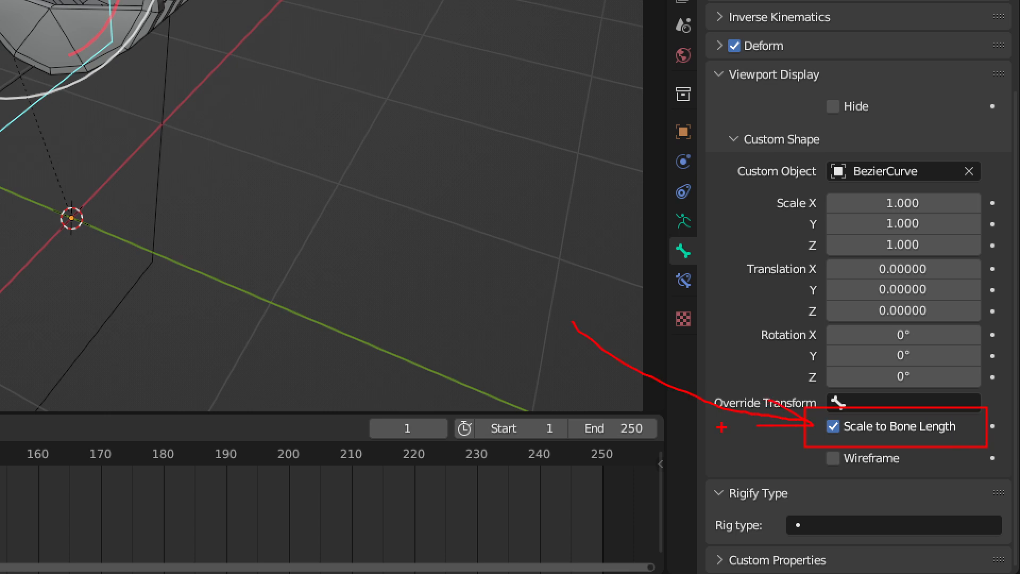
pyautogui.press('Escape')
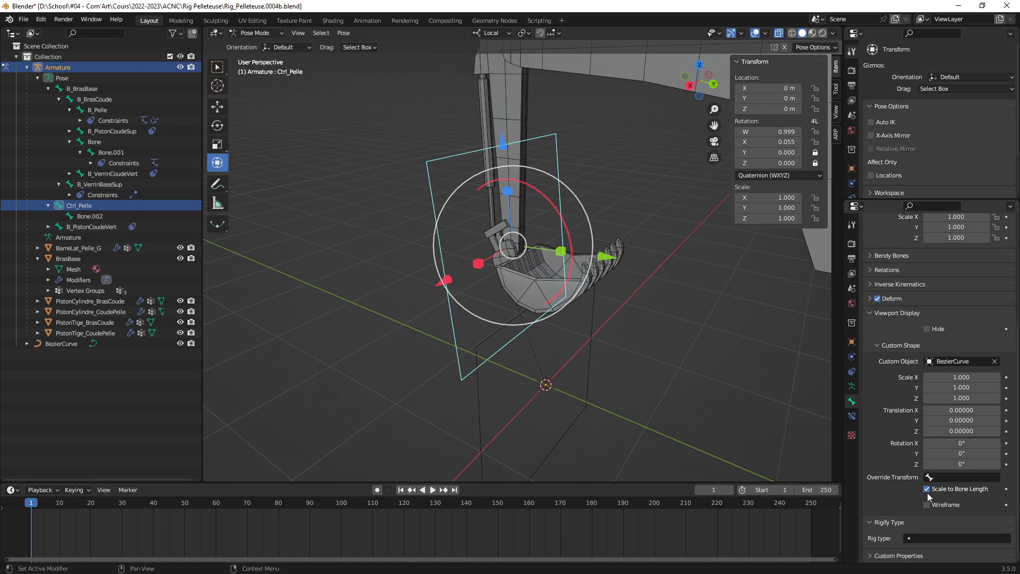
# Turn Scale to Bone Length off for Ctrl_Pelle's custom shape to compare its size, and turn it on again
pyautogui.click(928, 489)
pyautogui.moveTo(562, 319); pyautogui.dragTo(619, 320, button='middle')
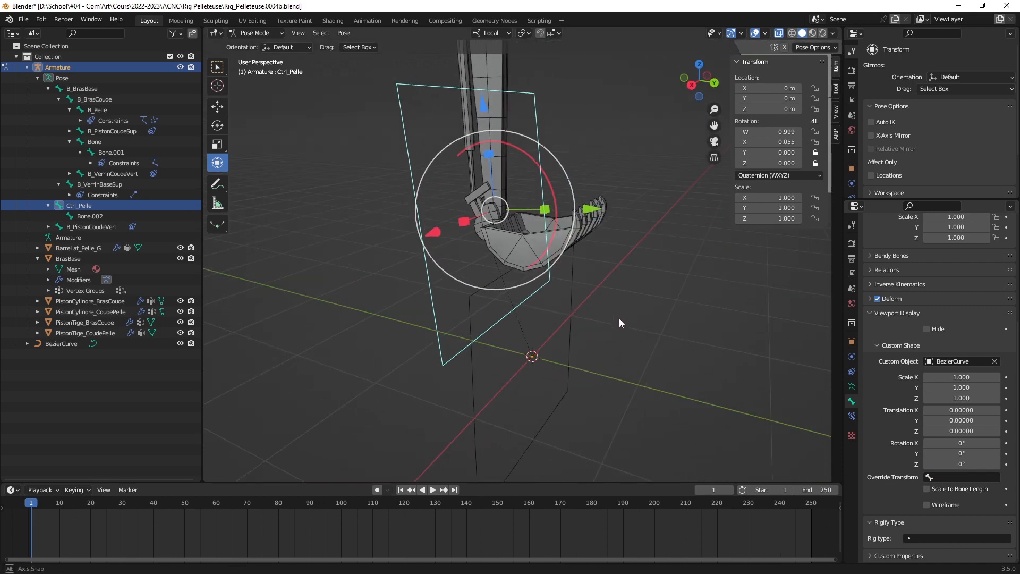
pyautogui.click(927, 489)
pyautogui.moveTo(636, 349); pyautogui.dragTo(585, 301, button='middle')
pyautogui.moveTo(595, 185)
pyautogui.mouseDown(button='middle')
pyautogui.moveTo(597, 205)
pyautogui.moveTo(586, 187)
pyautogui.mouseUp(button='middle')
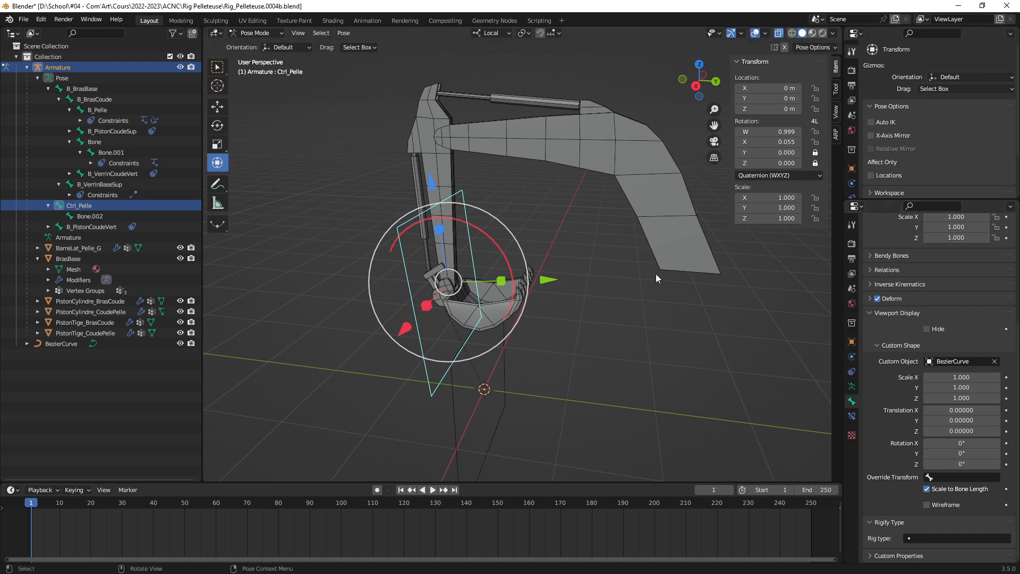
# Inspect the Ctrl_Pelle control shape around the bucket from several angles
pyautogui.moveTo(656, 273); pyautogui.dragTo(729, 325, button='middle')
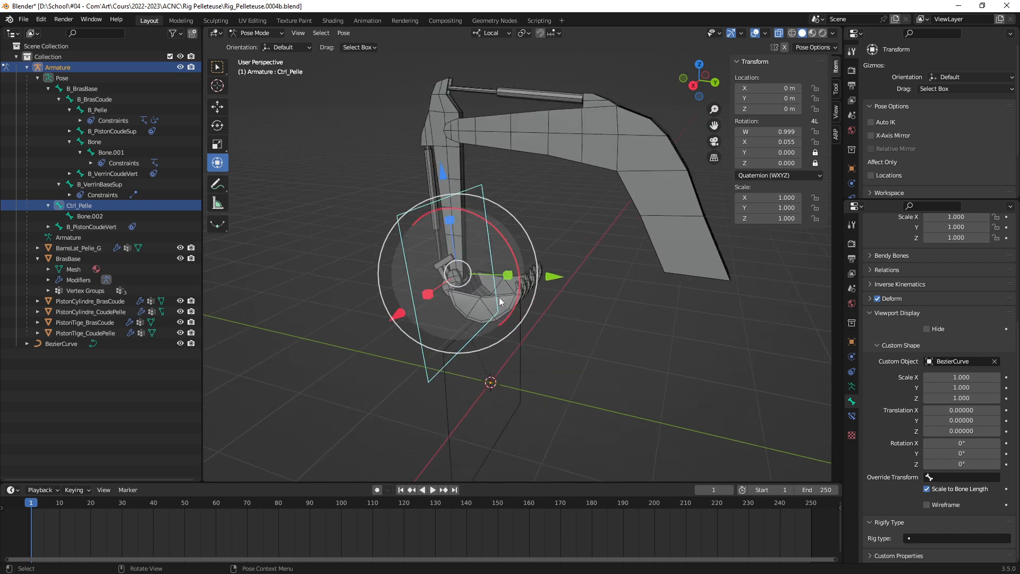
pyautogui.scroll(3, 499, 298)
pyautogui.keyDown('shift'); pyautogui.moveTo(548, 290); pyautogui.dragTo(574, 292, button='middle'); pyautogui.keyUp('shift')
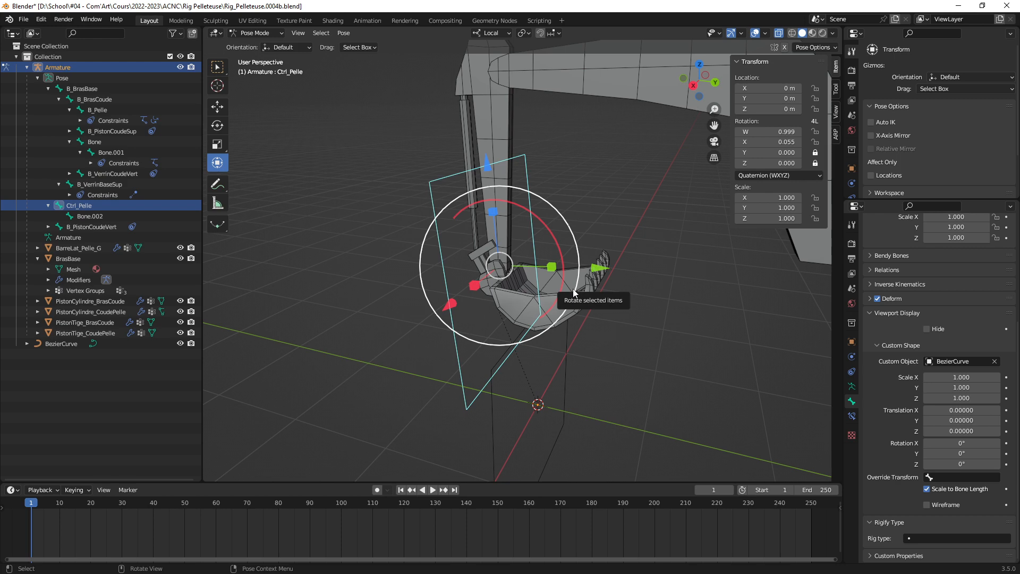
pyautogui.moveTo(574, 293); pyautogui.dragTo(476, 244, button='middle')
pyautogui.scroll(2, 520, 319)
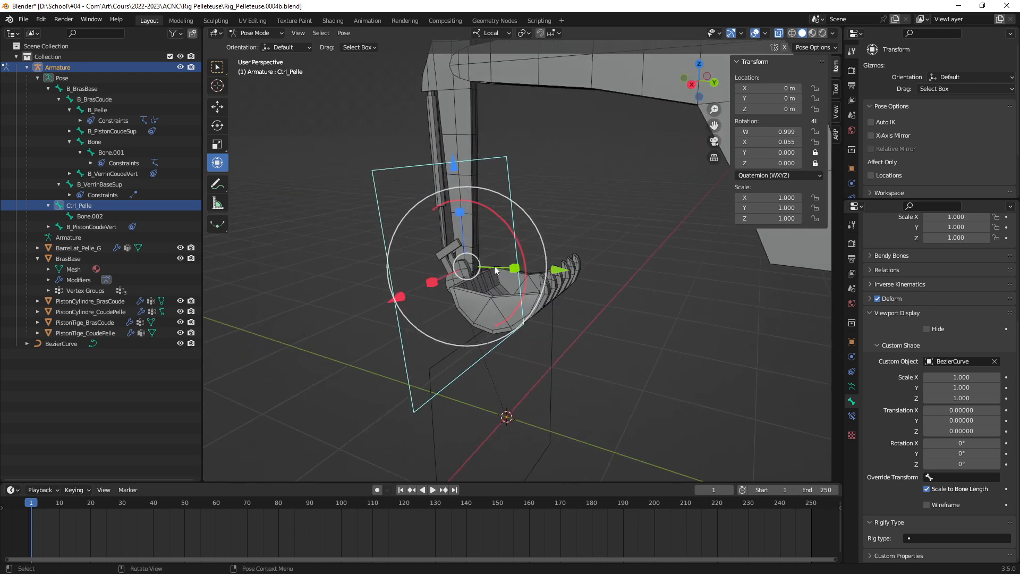
pyautogui.click(578, 237)
pyautogui.click(508, 215)
pyautogui.moveTo(550, 276); pyautogui.dragTo(529, 314, button='middle')
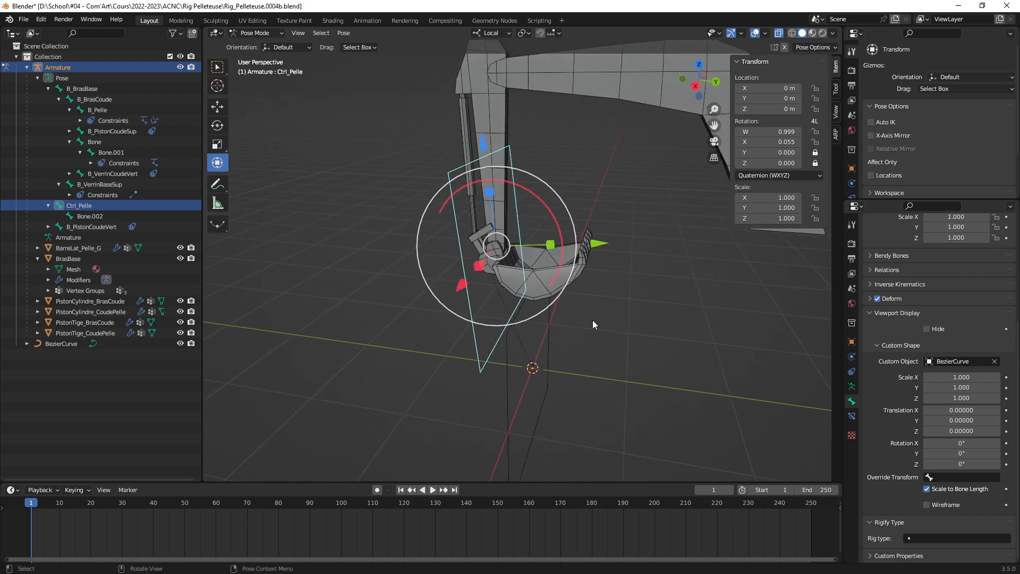
pyautogui.moveTo(594, 321); pyautogui.dragTo(572, 340, button='middle')
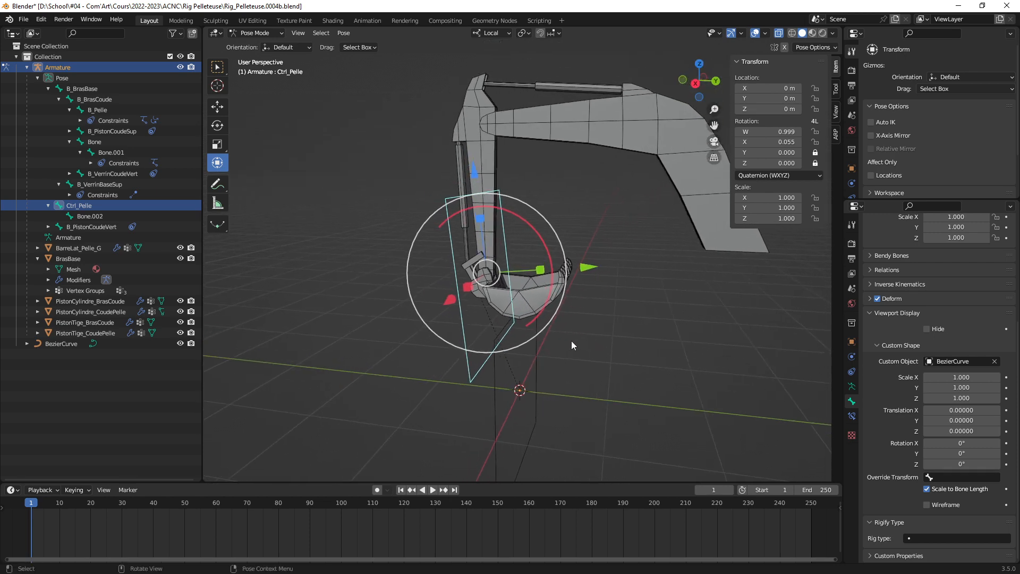
# Return to Object Mode, select the square Bezier curve and rename it Shape_Ctrl_Pelle
pyautogui.click(541, 355)
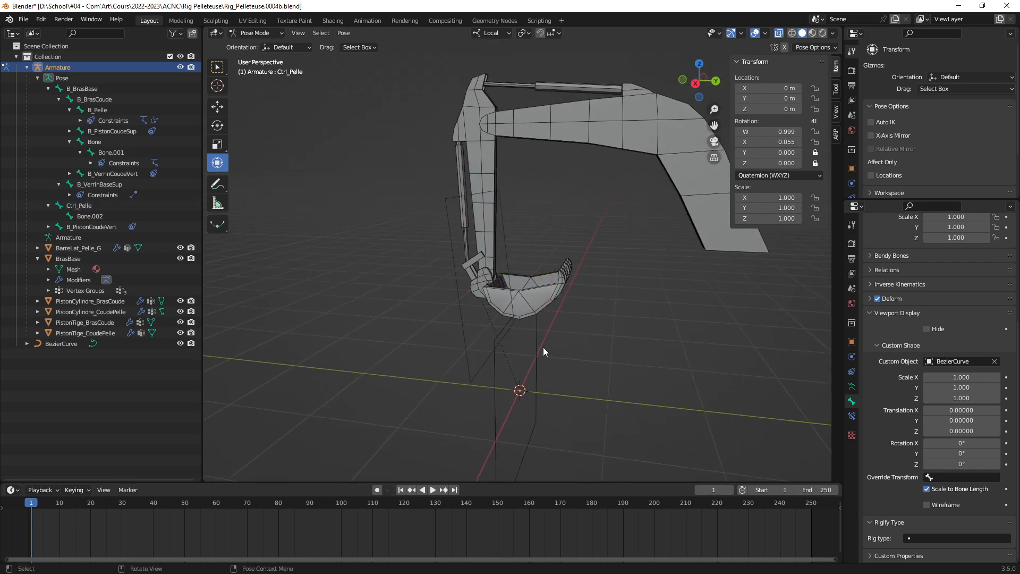
pyautogui.click(540, 348)
pyautogui.moveTo(550, 359); pyautogui.dragTo(563, 322, button='middle')
pyautogui.keyDown('shift'); pyautogui.moveTo(455, 276); pyautogui.dragTo(482, 303, button='middle'); pyautogui.keyUp('shift')
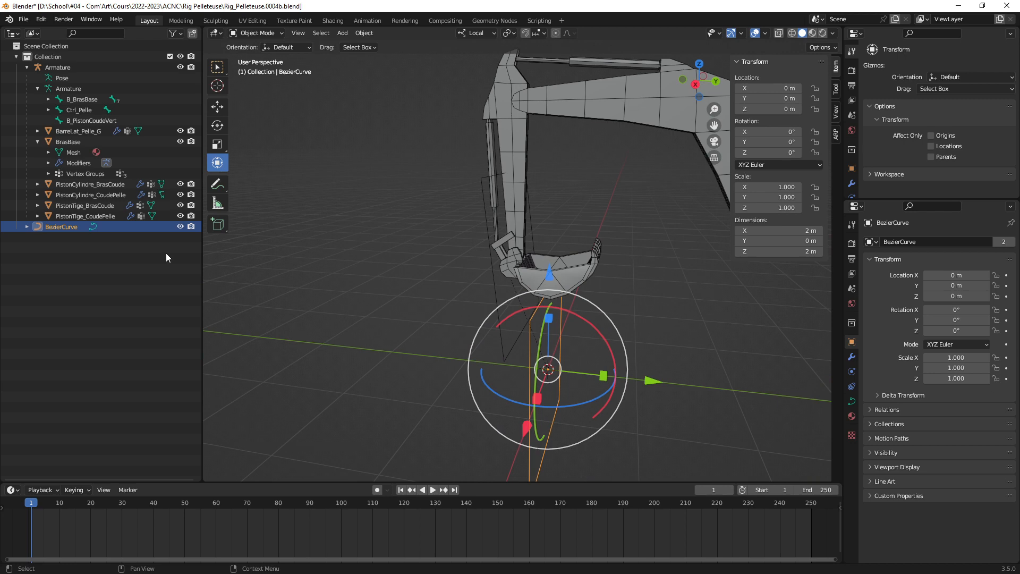
pyautogui.doubleClick(57, 225)
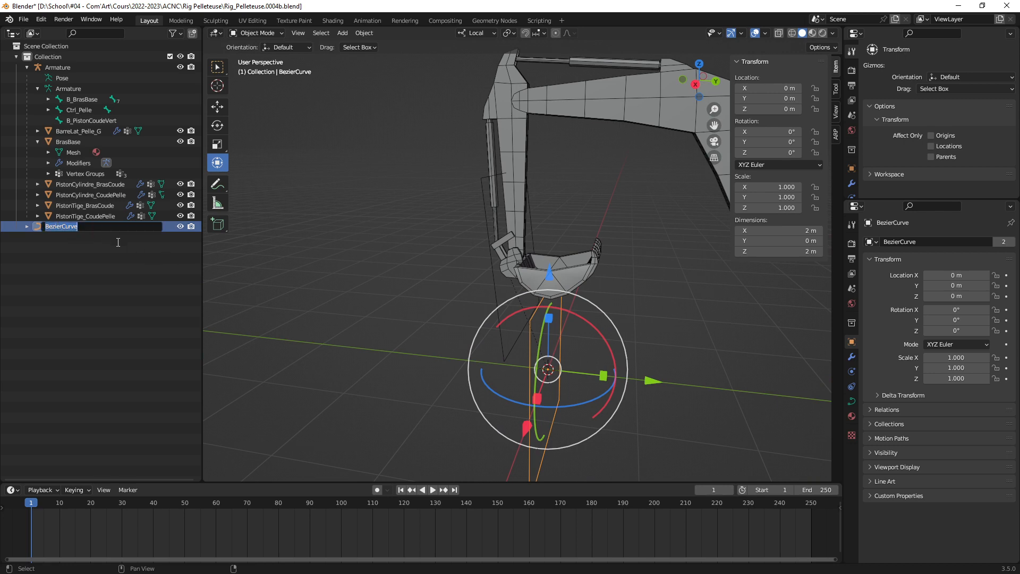
pyautogui.write('SH')
pyautogui.press('Return')
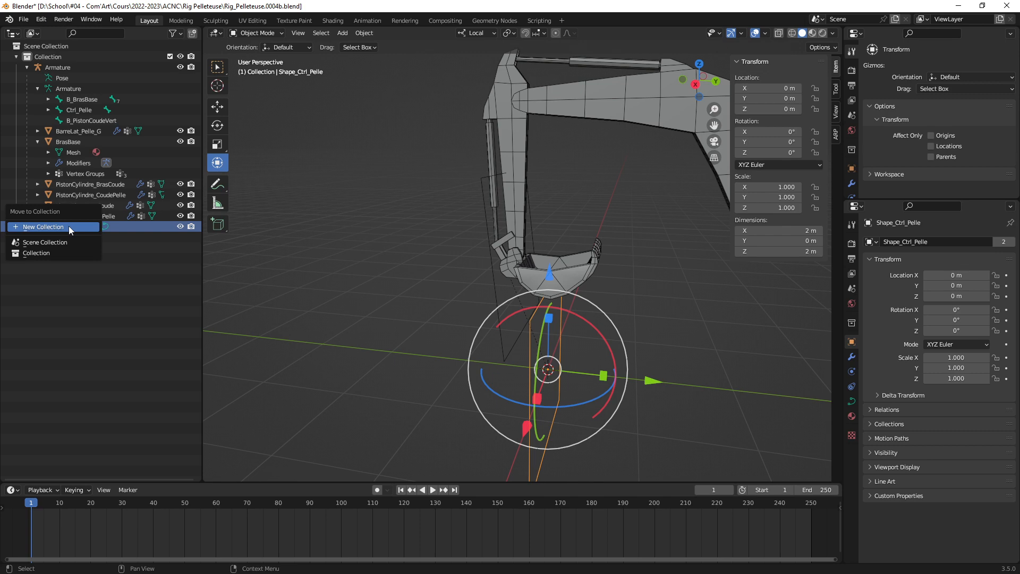
# Move Shape_Ctrl_Pelle to a new collection named Collection_Shapes and hide that collection in the viewport
pyautogui.click(69, 227)
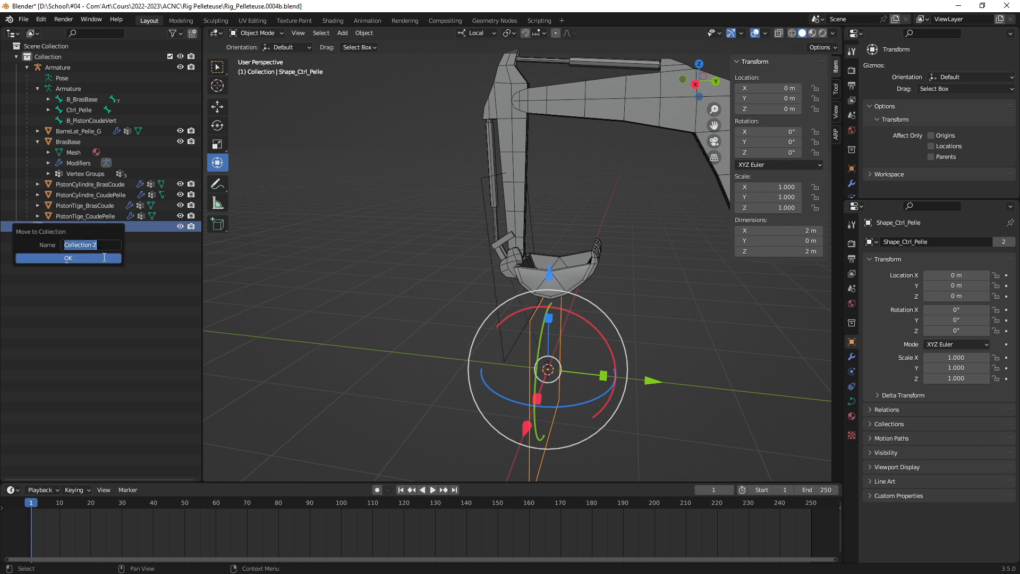
pyautogui.press('BackSpace')
pyautogui.write('Collection_Shapes')
pyautogui.click(104, 258)
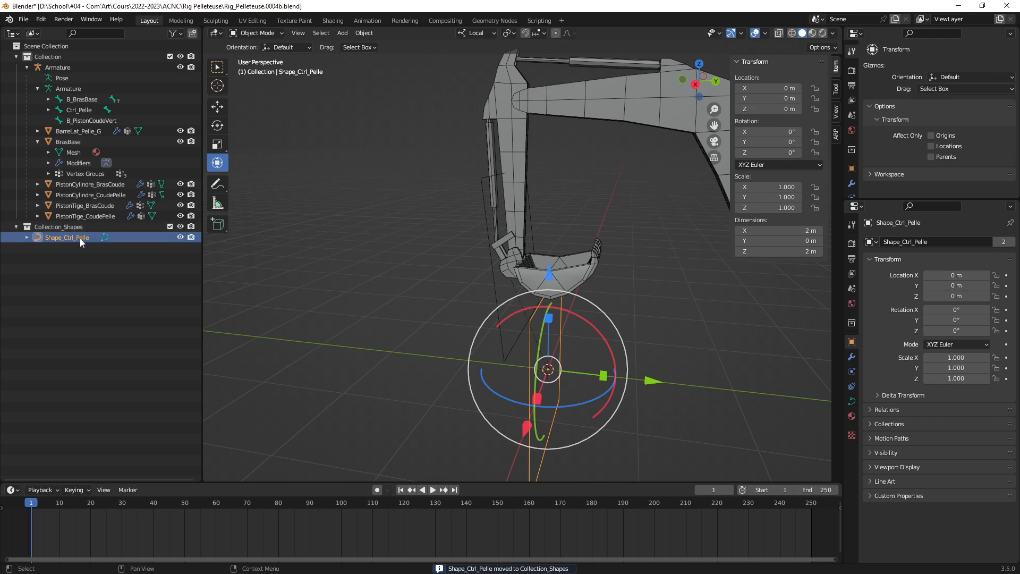
pyautogui.click(180, 226)
pyautogui.moveTo(537, 319); pyautogui.dragTo(435, 340, button='middle')
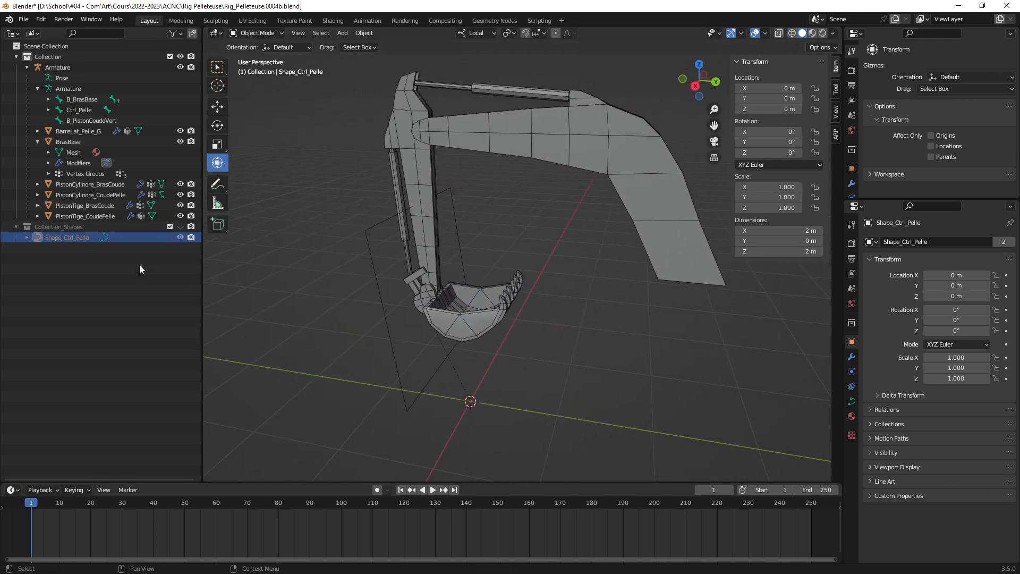
# Expand Shape_Ctrl_Pelle in the outliner to show its curve data, and select the armature by its control shape
pyautogui.click(27, 238)
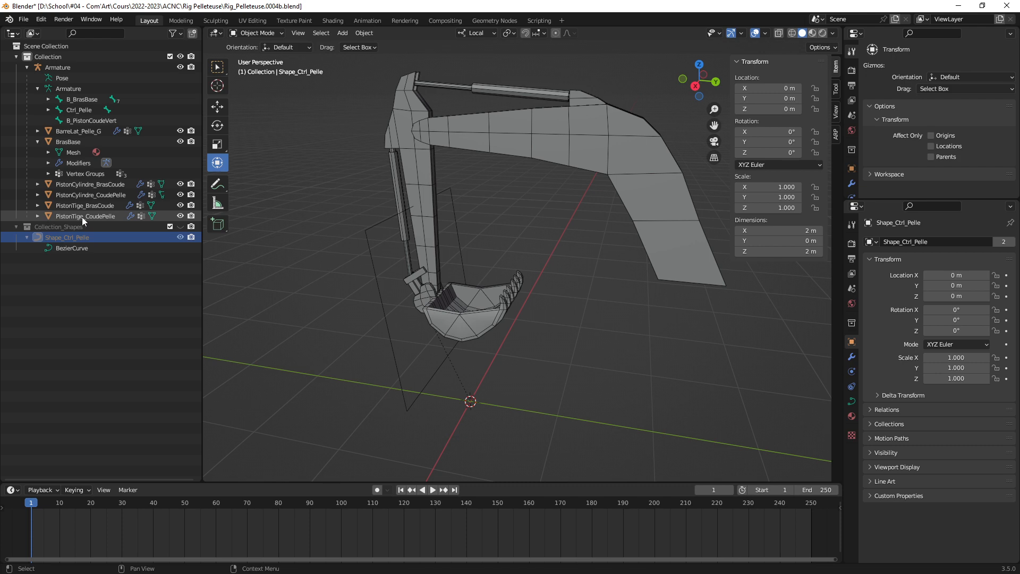
pyautogui.click(380, 282)
pyautogui.moveTo(393, 292); pyautogui.dragTo(505, 311, button='middle')
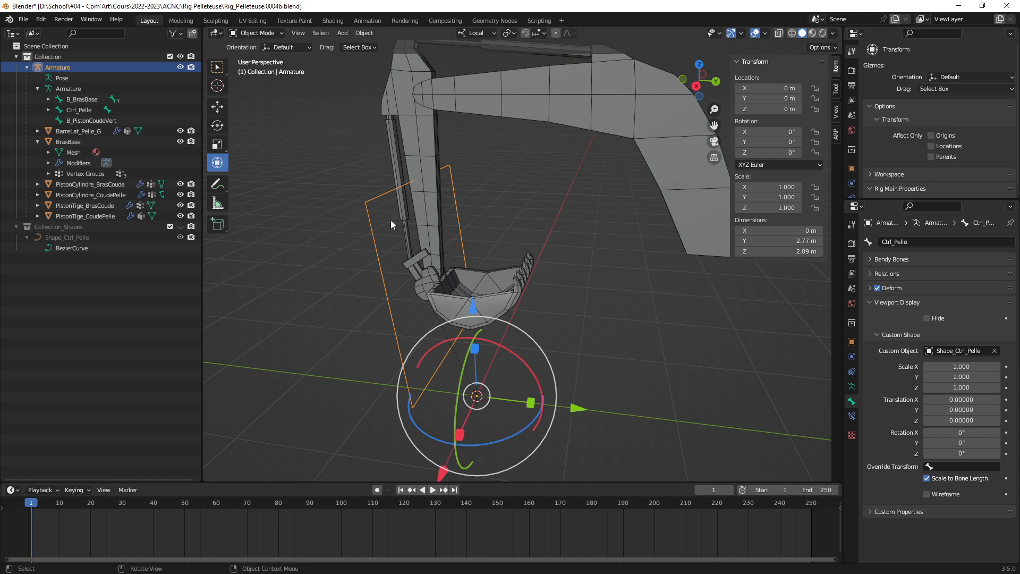
# Switch the armature to Pose Mode and select the Ctrl_Pelle bone by its control shape around the bucket
pyautogui.hotkey('ctrl', 'Tab')
pyautogui.click(373, 225)
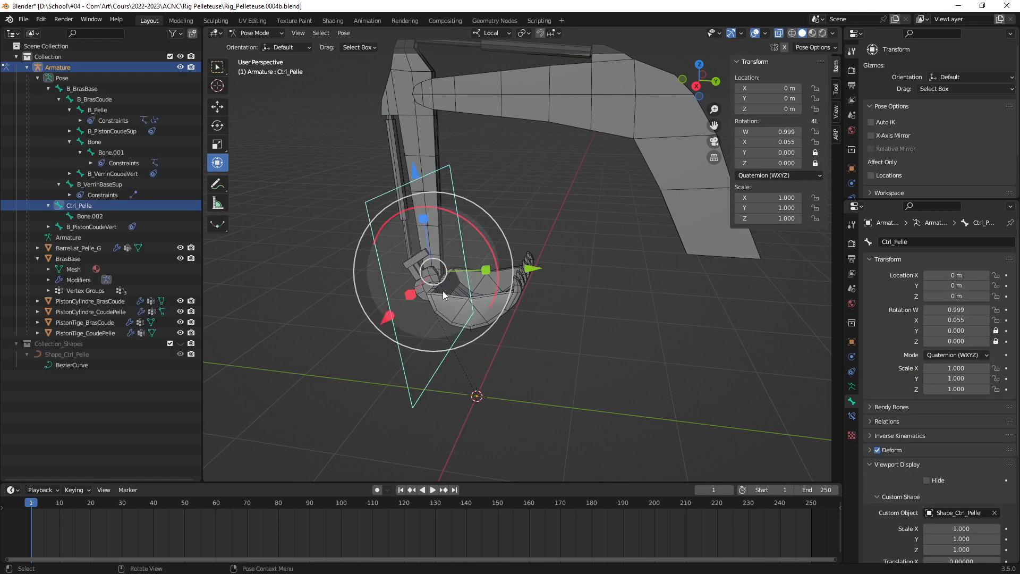
pyautogui.keyDown('shift'); pyautogui.moveTo(442, 291); pyautogui.dragTo(502, 291, button='middle'); pyautogui.keyUp('shift')
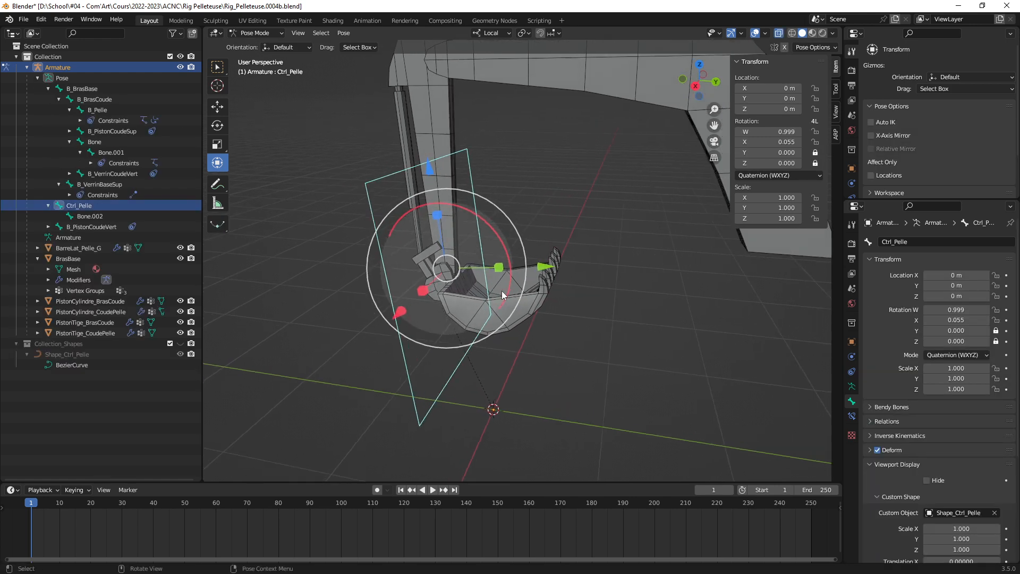
# Add a bone group named Ctrl_Pelle in the armature's object data properties for the selected control bone
pyautogui.click(852, 386)
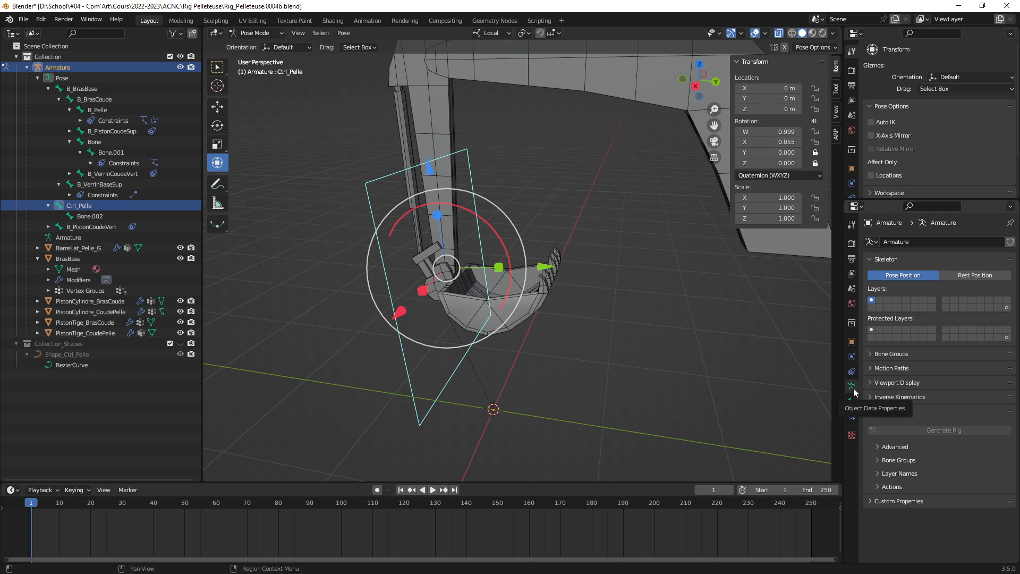
pyautogui.click(872, 353)
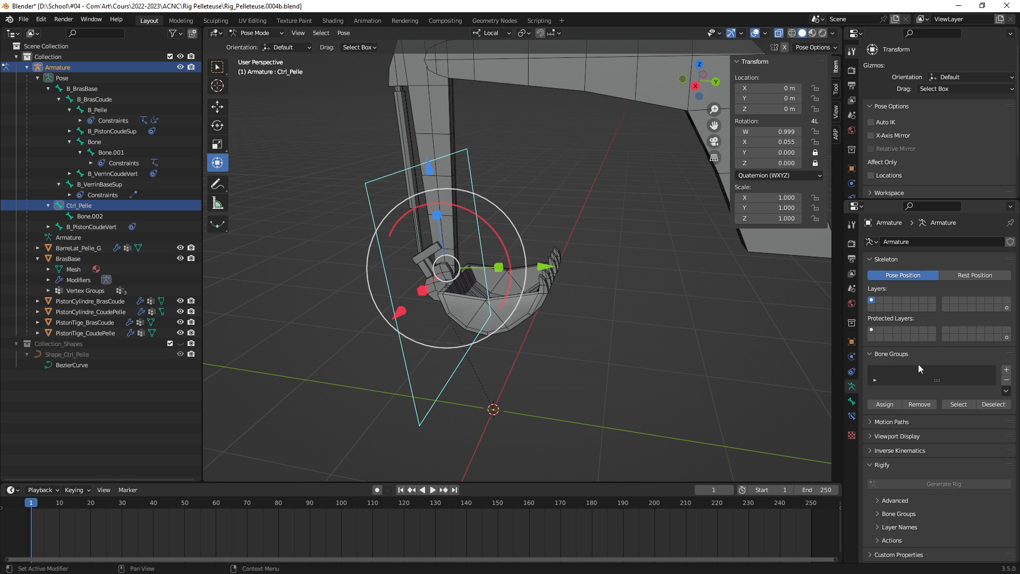
pyautogui.click(1006, 370)
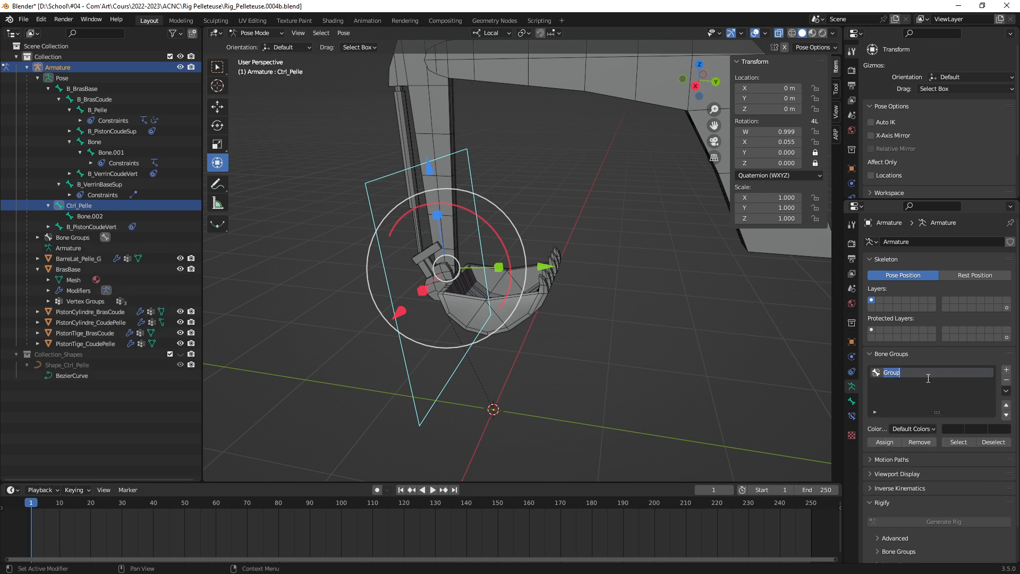
pyautogui.write('Ctrl_Pelle')
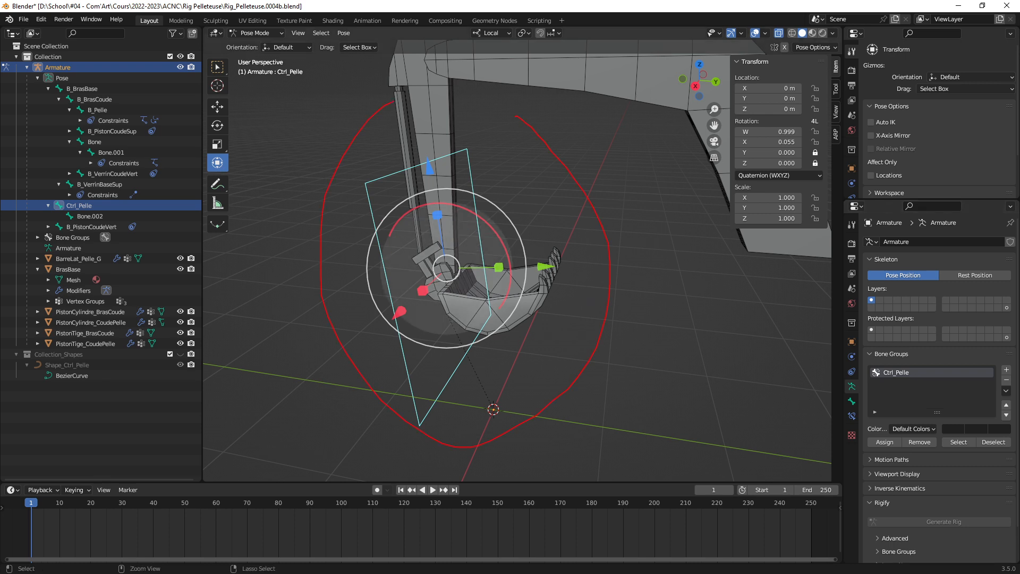
pyautogui.moveTo(835, 419); pyautogui.dragTo(858, 428)
pyautogui.press('Escape')
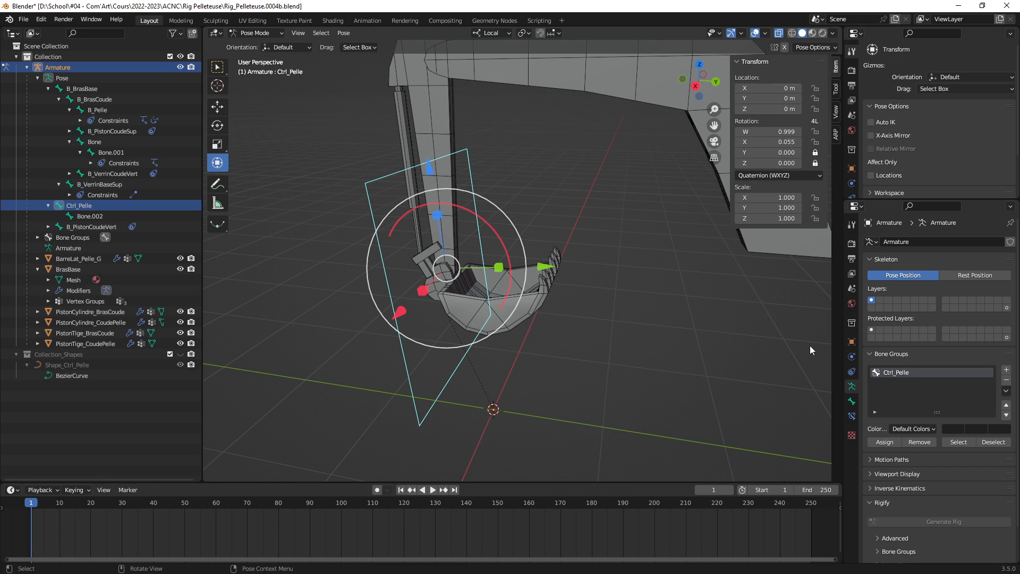
# Expand the armature's Bone Groups in the outliner and check the Ctrl_Pelle group entry
pyautogui.click(37, 237)
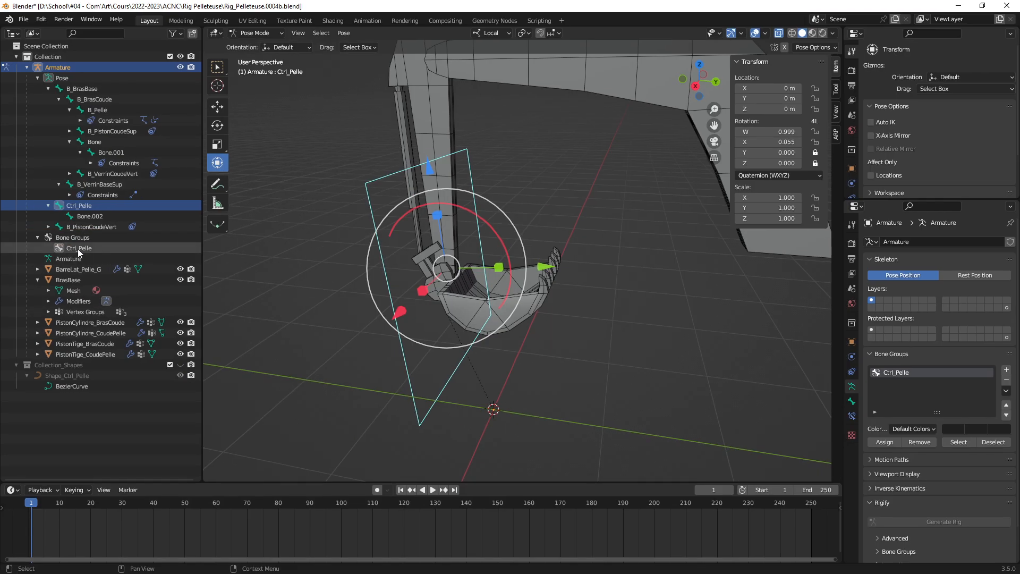
pyautogui.click(78, 249)
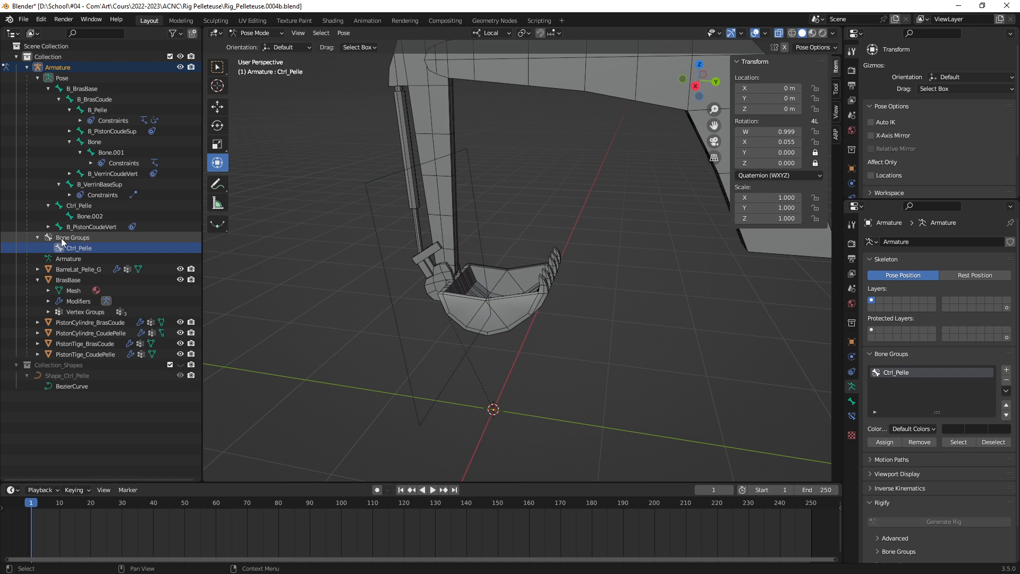
pyautogui.click(63, 238)
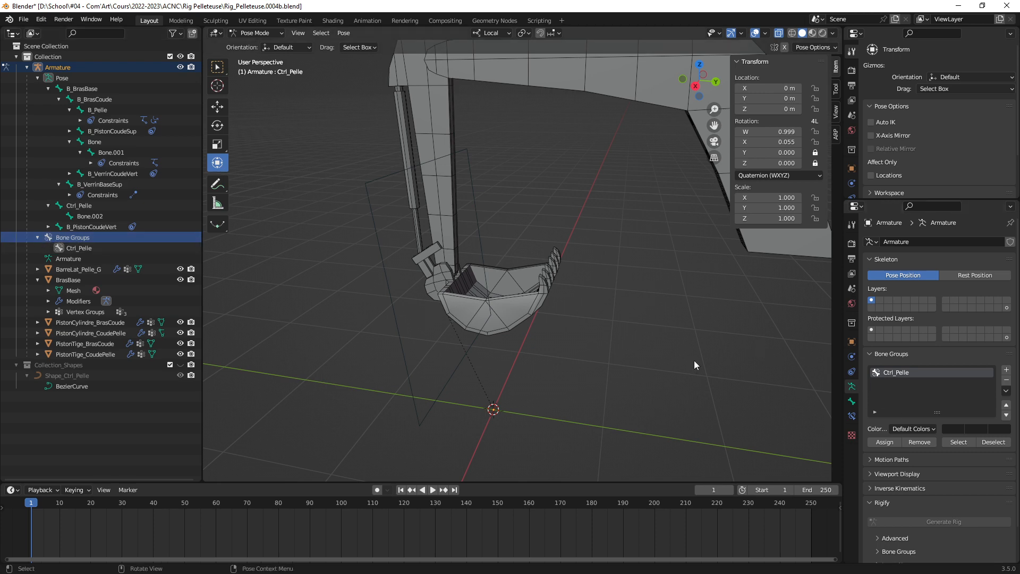
# Set the Ctrl_Pelle bone group's color set to 09 - Theme Color Set
pyautogui.moveTo(488, 236); pyautogui.dragTo(572, 263, button='middle')
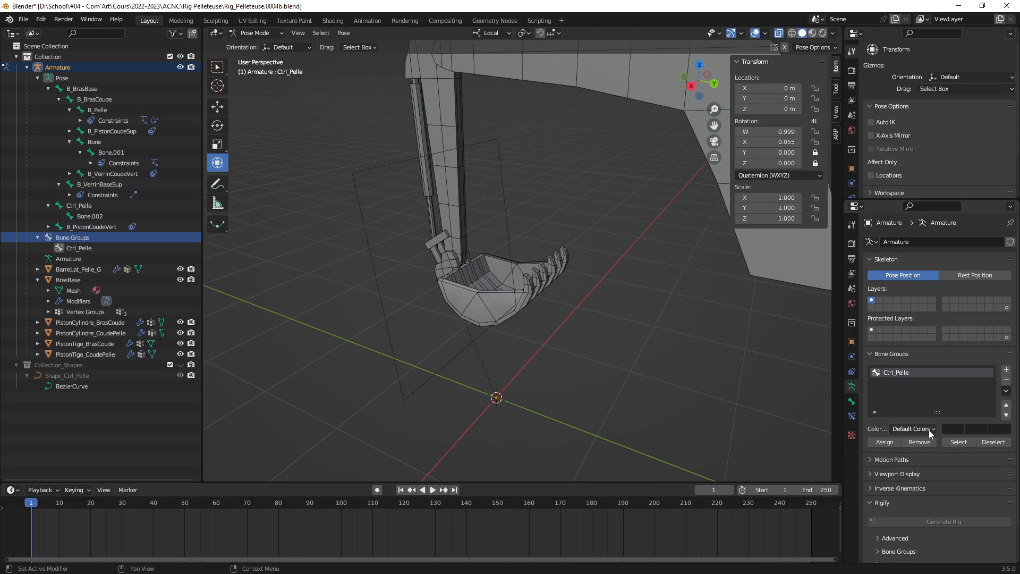
pyautogui.click(862, 427)
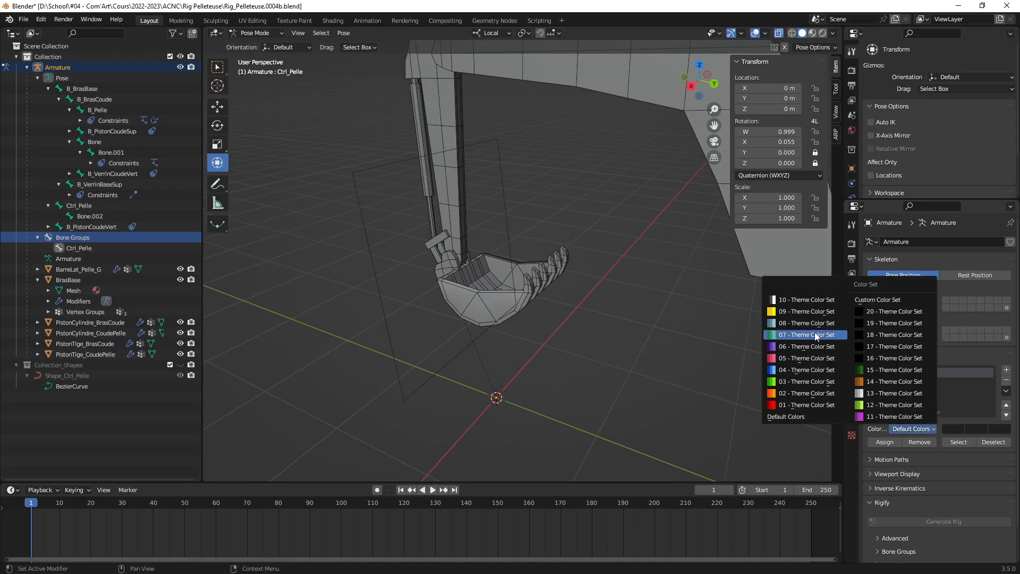
pyautogui.click(794, 312)
pyautogui.moveTo(604, 304)
pyautogui.mouseDown(button='middle')
pyautogui.moveTo(594, 314)
pyautogui.moveTo(576, 310)
pyautogui.moveTo(592, 309)
pyautogui.mouseUp(button='middle')
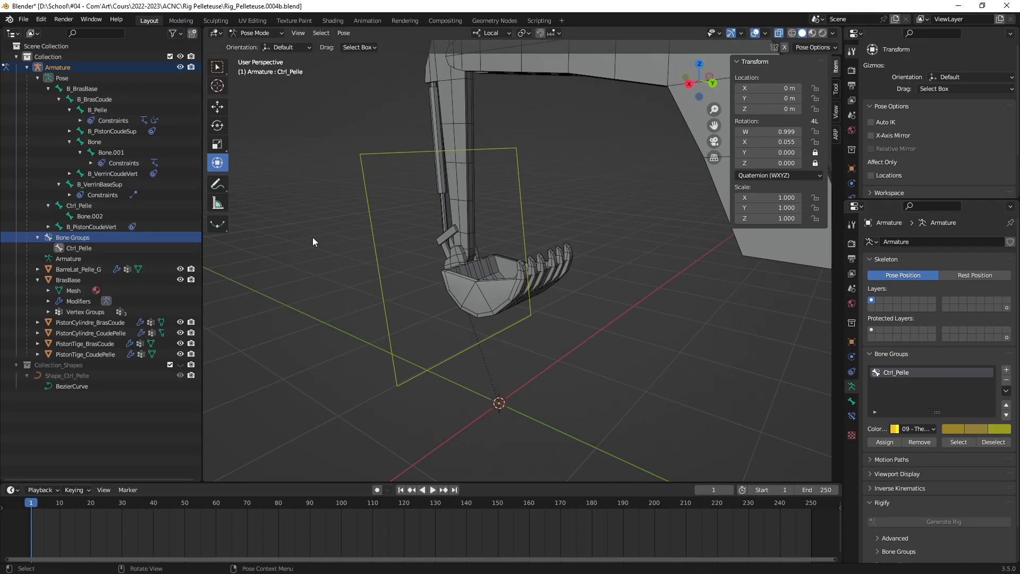
# Select the Ctrl_Pelle bone group in the outliner and collapse the BrasBase hierarchy
pyautogui.click(82, 247)
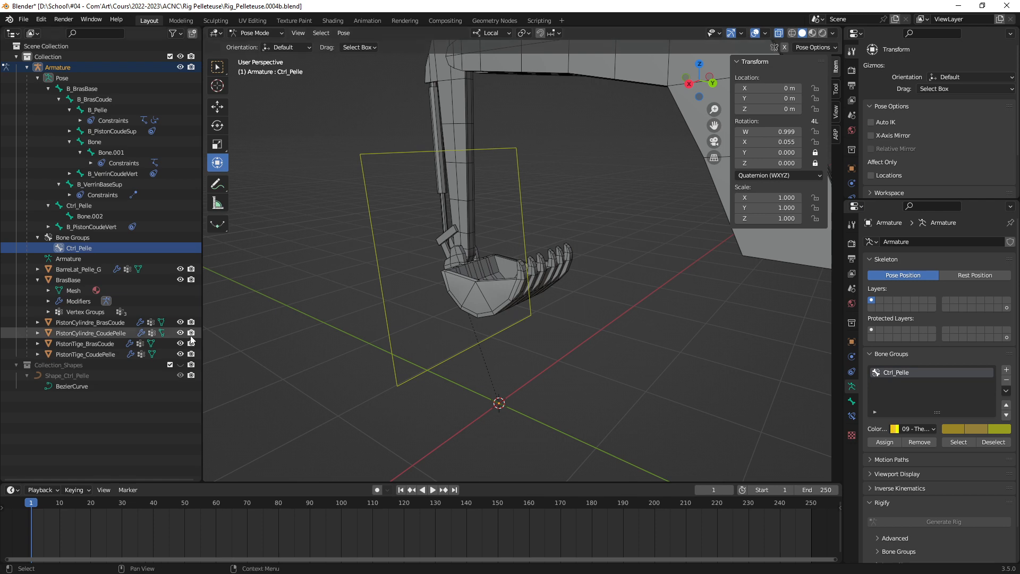
pyautogui.click(39, 280)
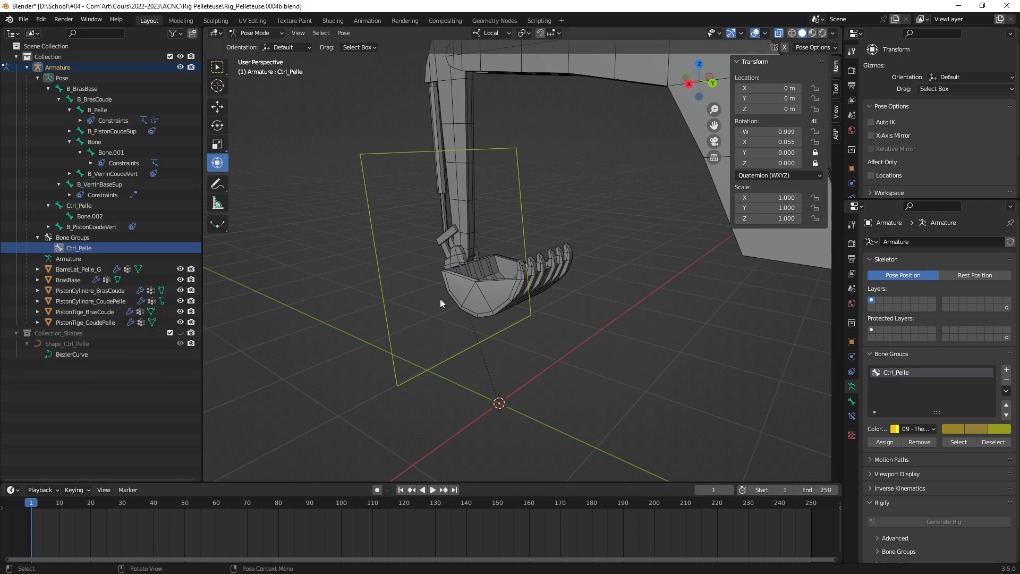
# Return the armature to Object Mode and inspect the whole excavator arm from several angles, briefly with X-ray on
pyautogui.moveTo(440, 299); pyautogui.dragTo(516, 319, button='middle')
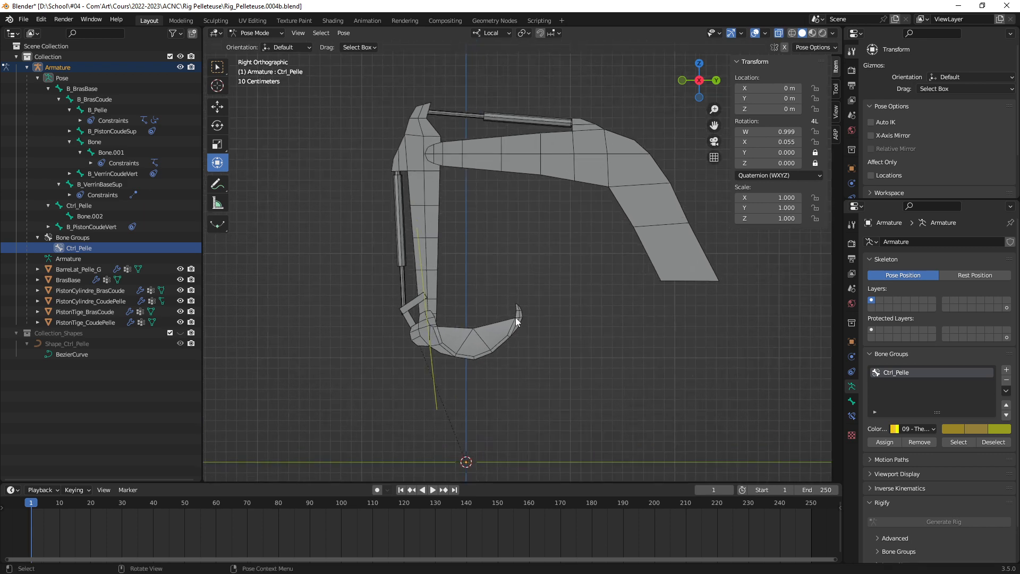
pyautogui.moveTo(517, 321)
pyautogui.mouseDown(button='middle')
pyautogui.moveTo(505, 340)
pyautogui.moveTo(540, 341)
pyautogui.moveTo(512, 350)
pyautogui.moveTo(505, 340)
pyautogui.moveTo(552, 342)
pyautogui.moveTo(520, 340)
pyautogui.moveTo(550, 332)
pyautogui.moveTo(555, 316)
pyautogui.moveTo(556, 344)
pyautogui.moveTo(578, 349)
pyautogui.moveTo(569, 343)
pyautogui.moveTo(578, 360)
pyautogui.moveTo(585, 353)
pyautogui.moveTo(566, 348)
pyautogui.moveTo(590, 343)
pyautogui.moveTo(531, 352)
pyautogui.moveTo(558, 323)
pyautogui.moveTo(544, 323)
pyautogui.moveTo(523, 359)
pyautogui.moveTo(534, 369)
pyautogui.moveTo(578, 361)
pyautogui.moveTo(554, 330)
pyautogui.mouseUp(button='middle')
pyautogui.hotkey('ctrl', 'Tab')
pyautogui.hotkey('alt', 'z')
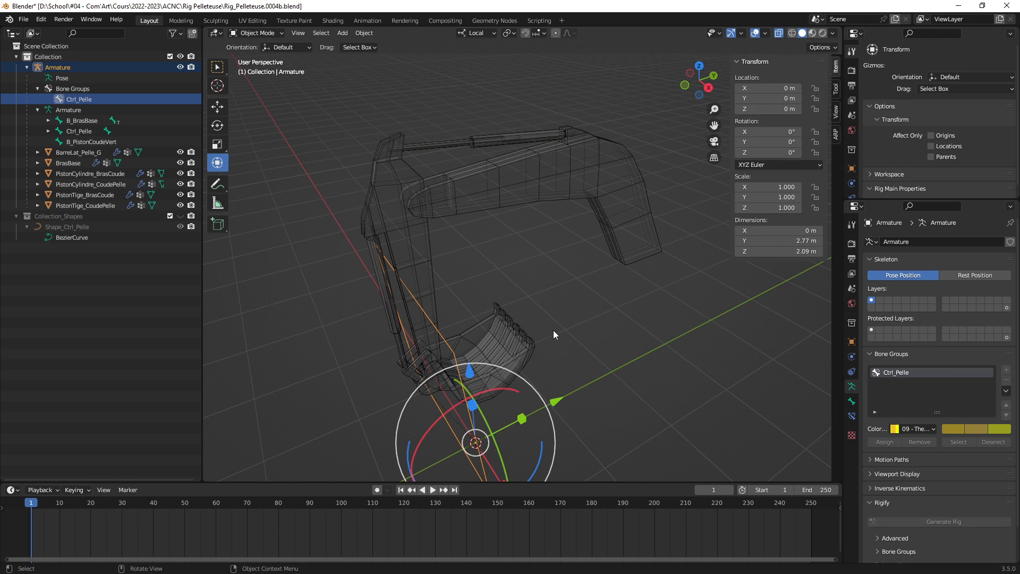
pyautogui.hotkey('alt', 'z')
pyautogui.moveTo(544, 318); pyautogui.dragTo(510, 290, button='middle')
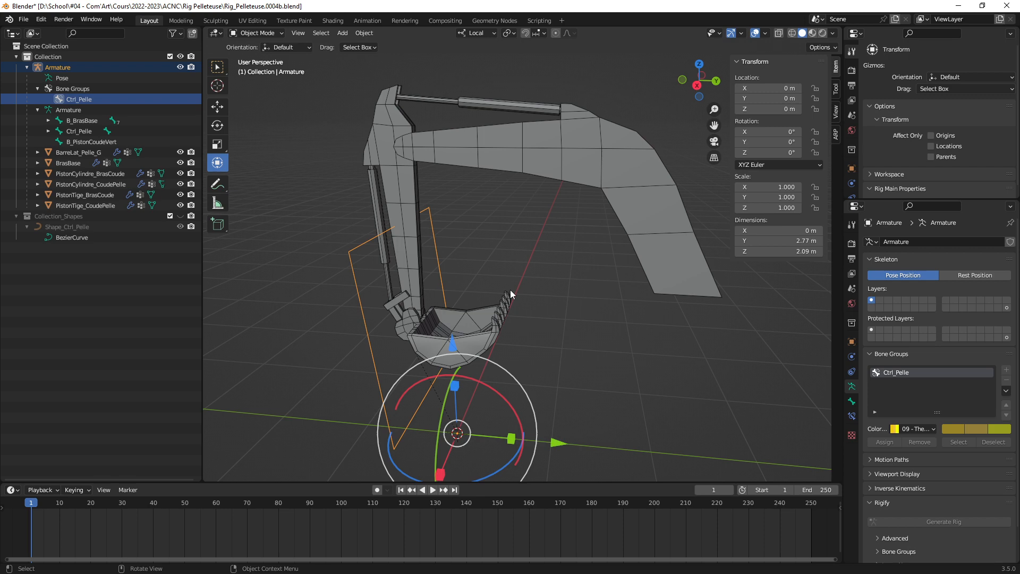
pyautogui.keyDown('shift'); pyautogui.moveTo(527, 299); pyautogui.dragTo(508, 309, button='middle'); pyautogui.keyUp('shift')
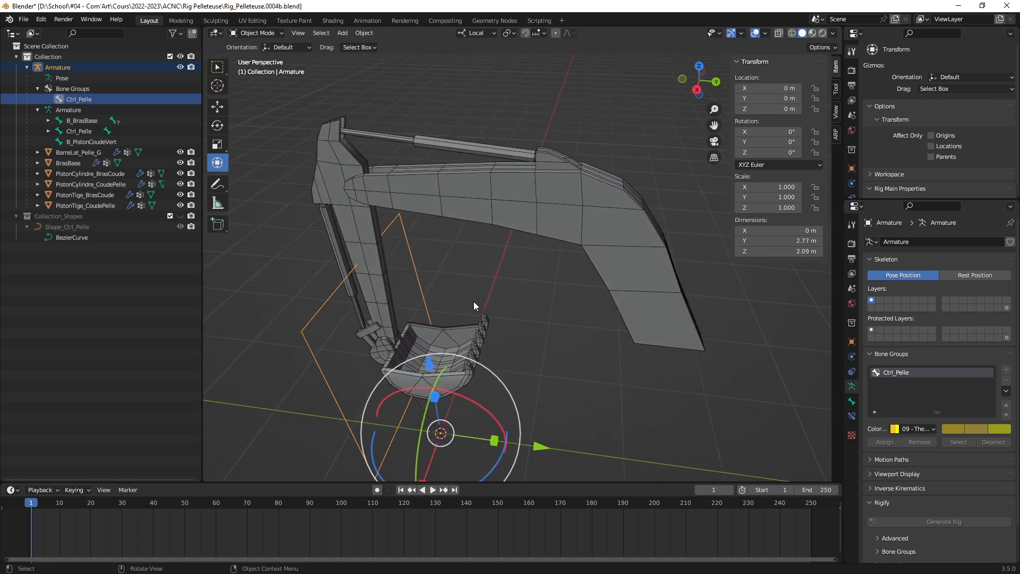